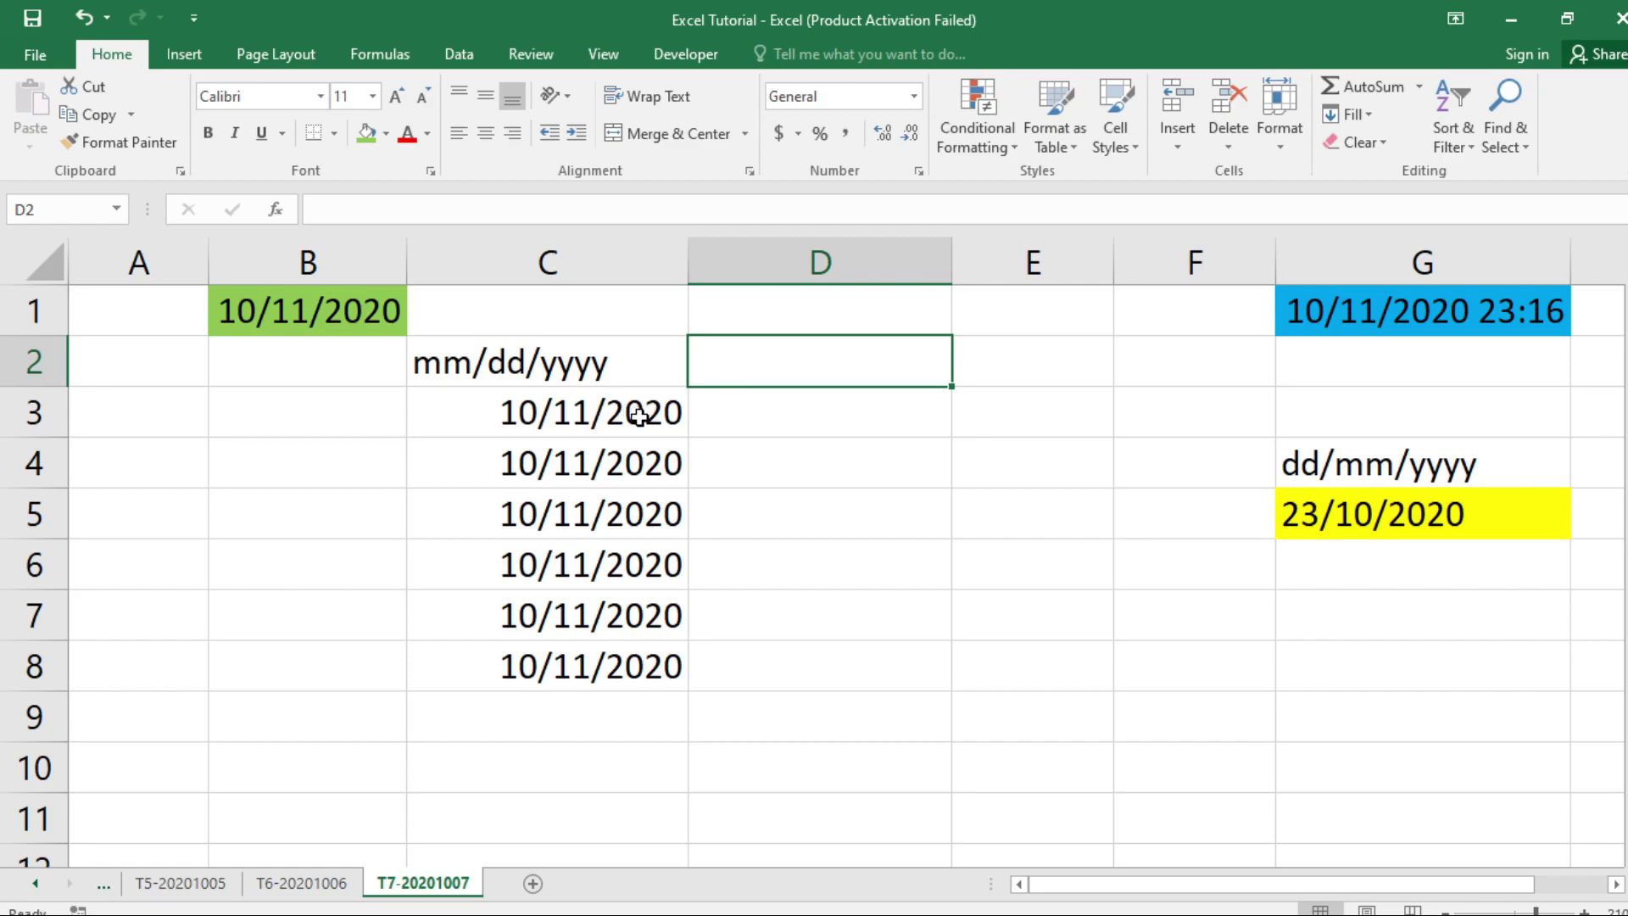
Inspect the date format in C3 and the empty cell D3 beside it
left_click(639, 415)
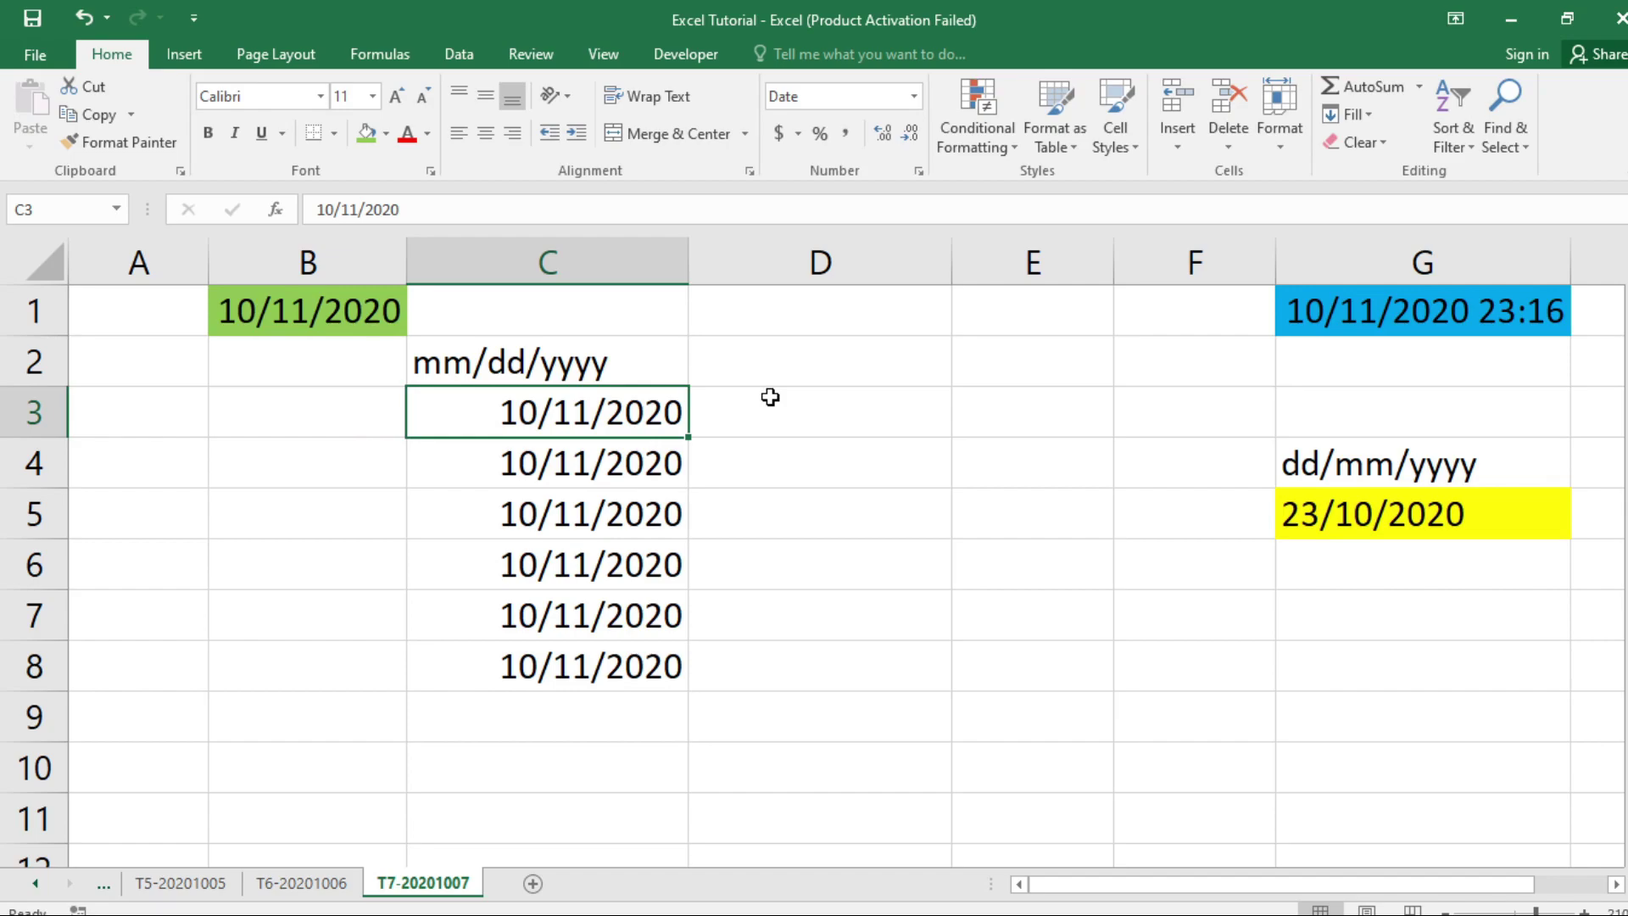
left_click(745, 406)
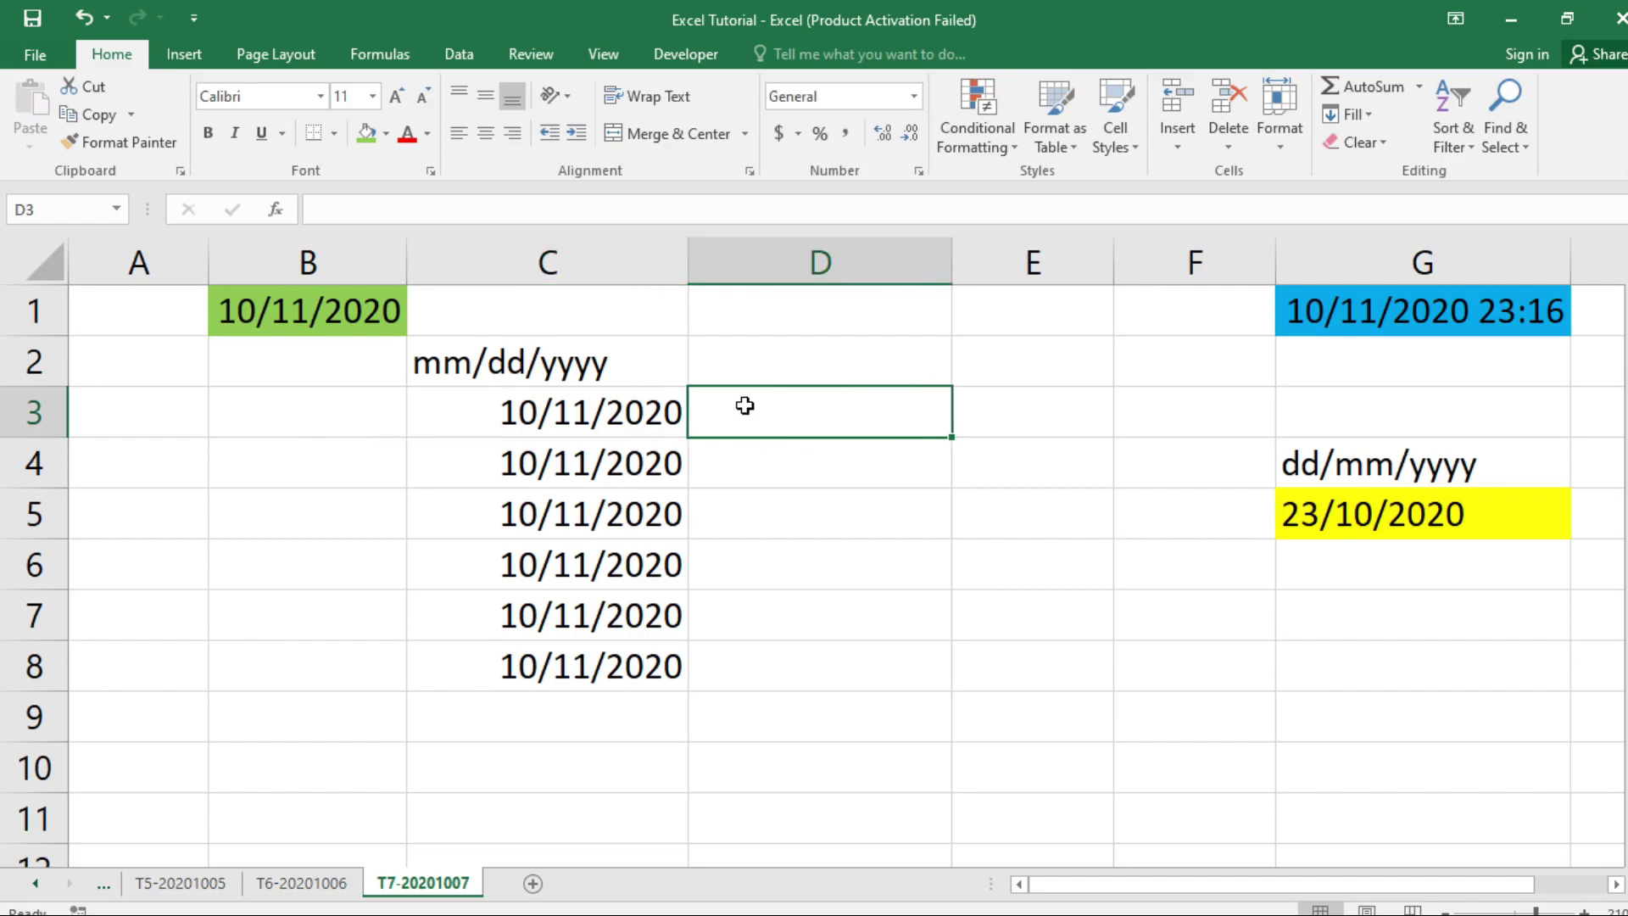
left_click(577, 421)
left_click(735, 413)
Enter the heading dd/mm/yyyy in cell D2
left_click(759, 350)
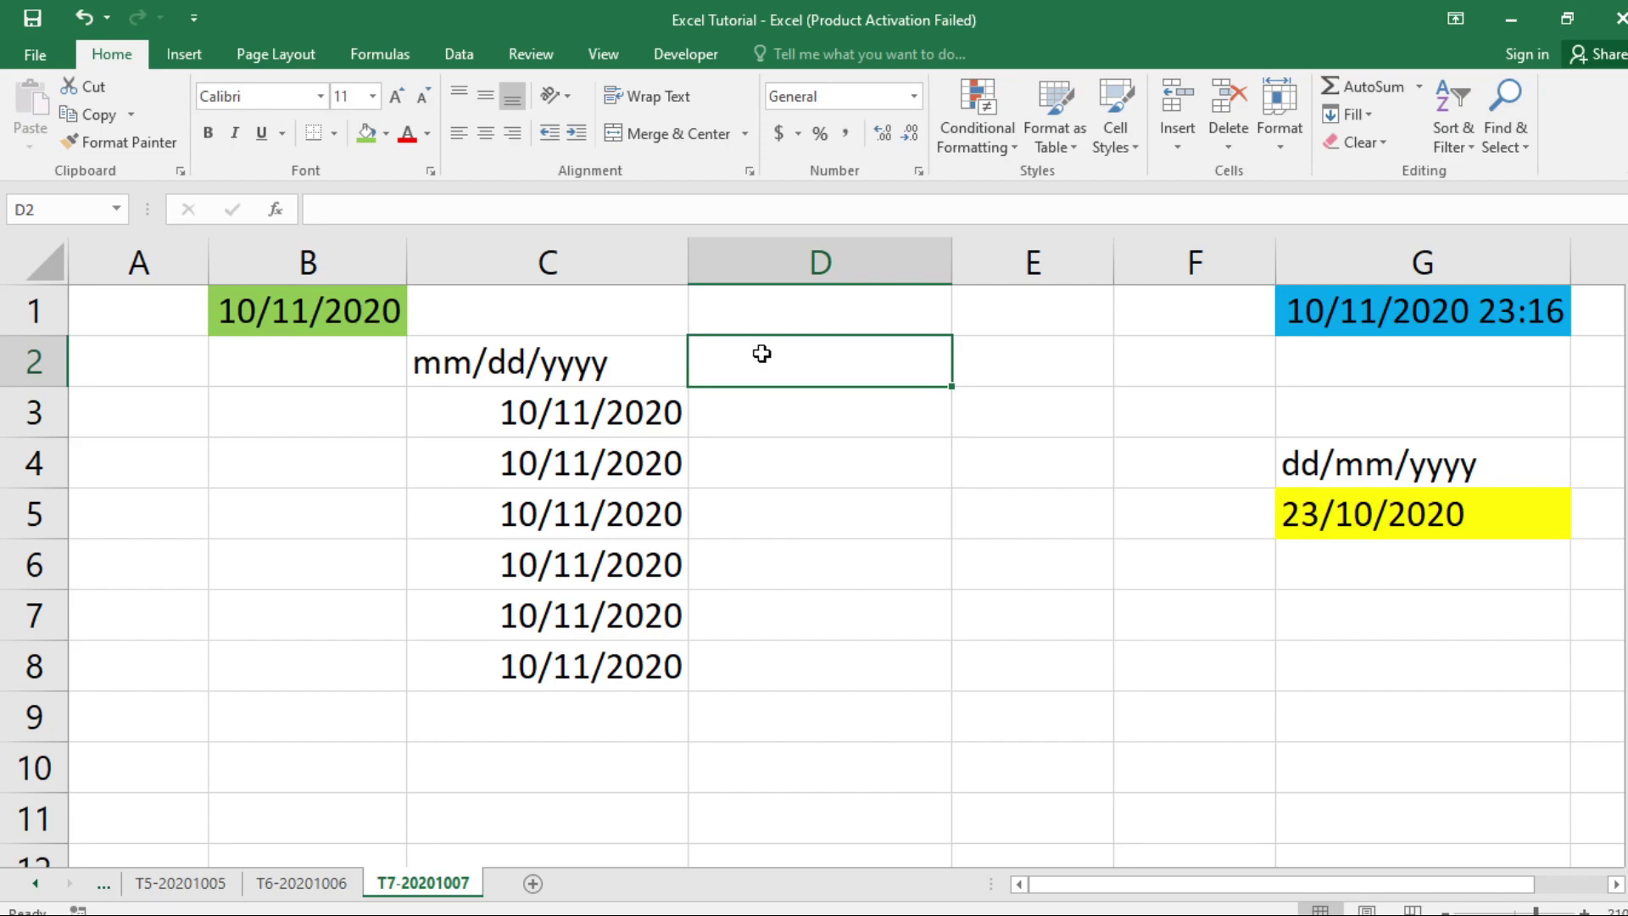
type("dd/")
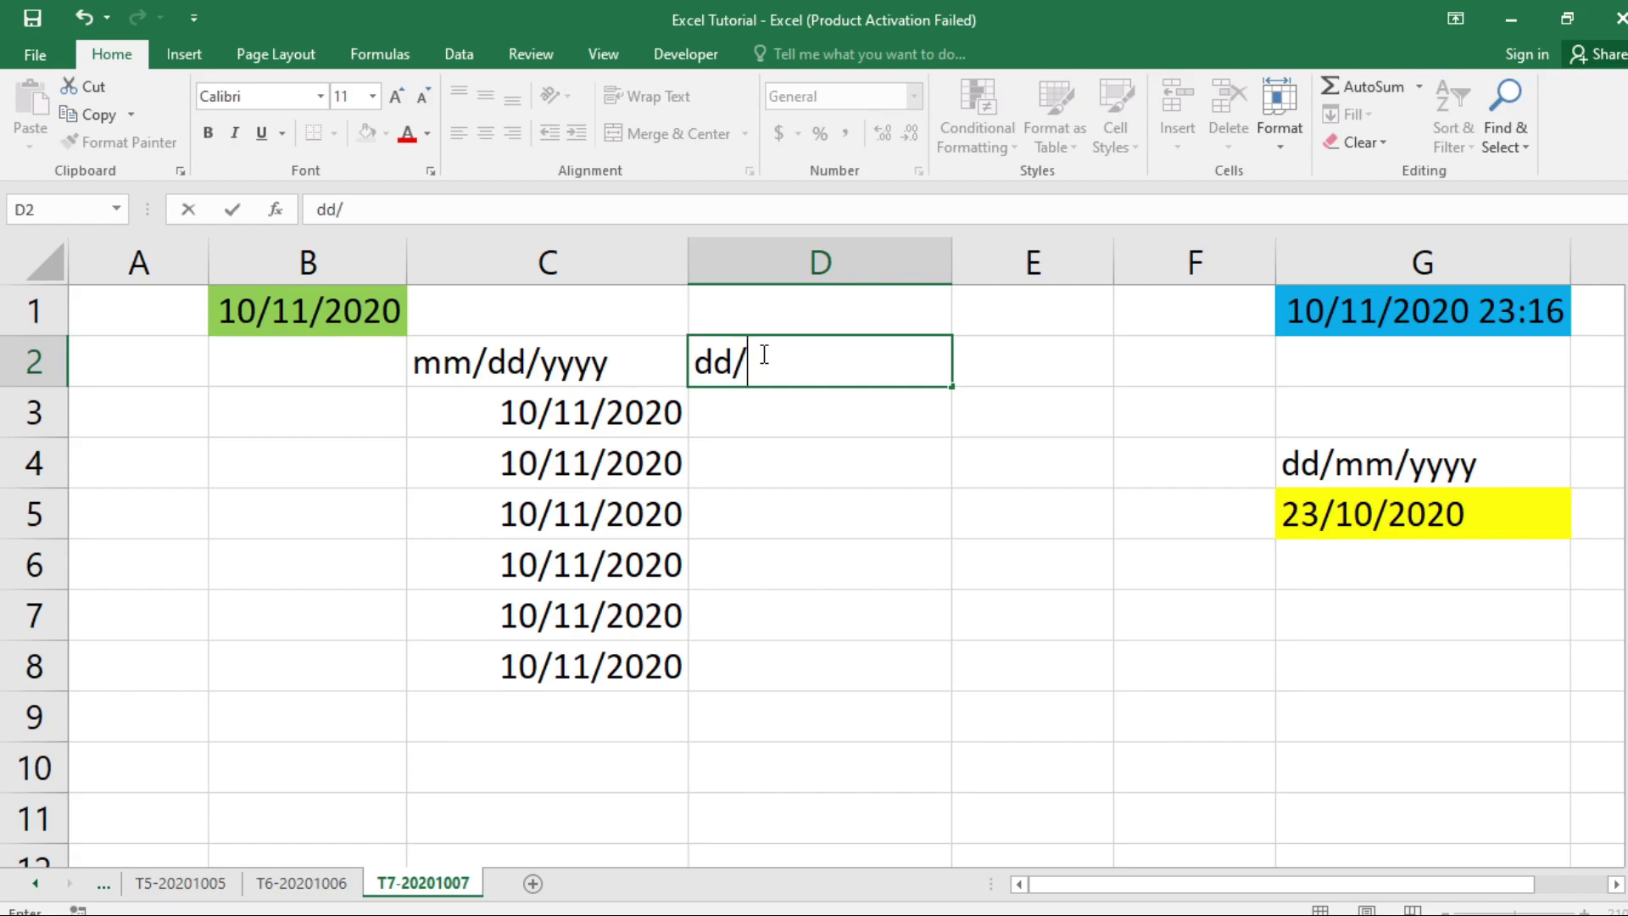
type("mm/")
type("yyyy")
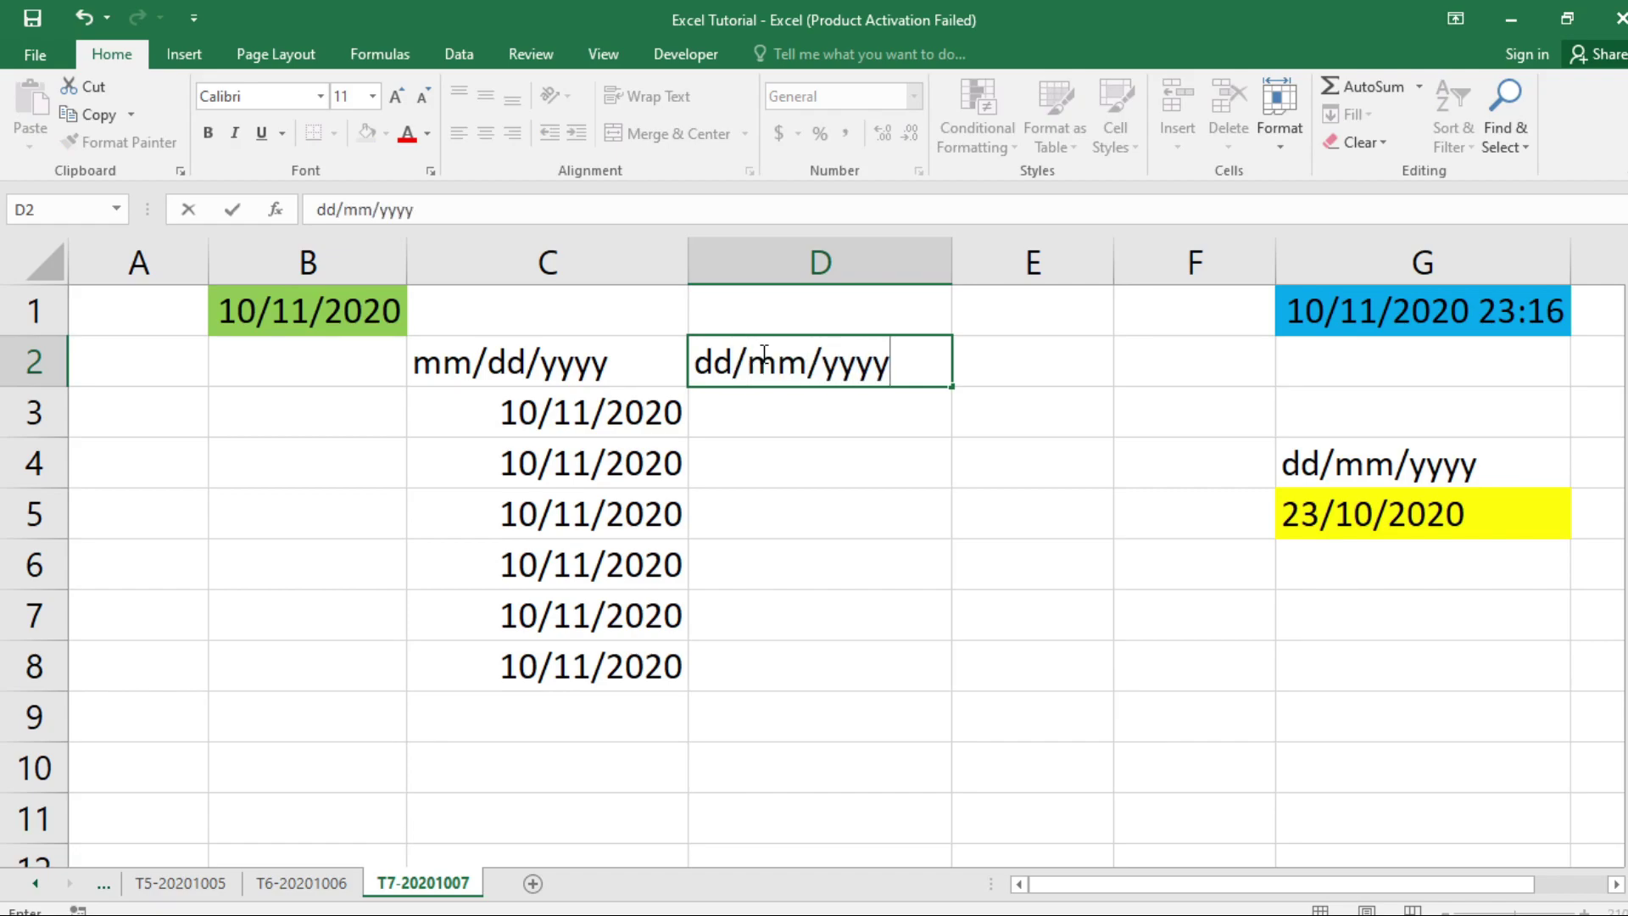
key("Return")
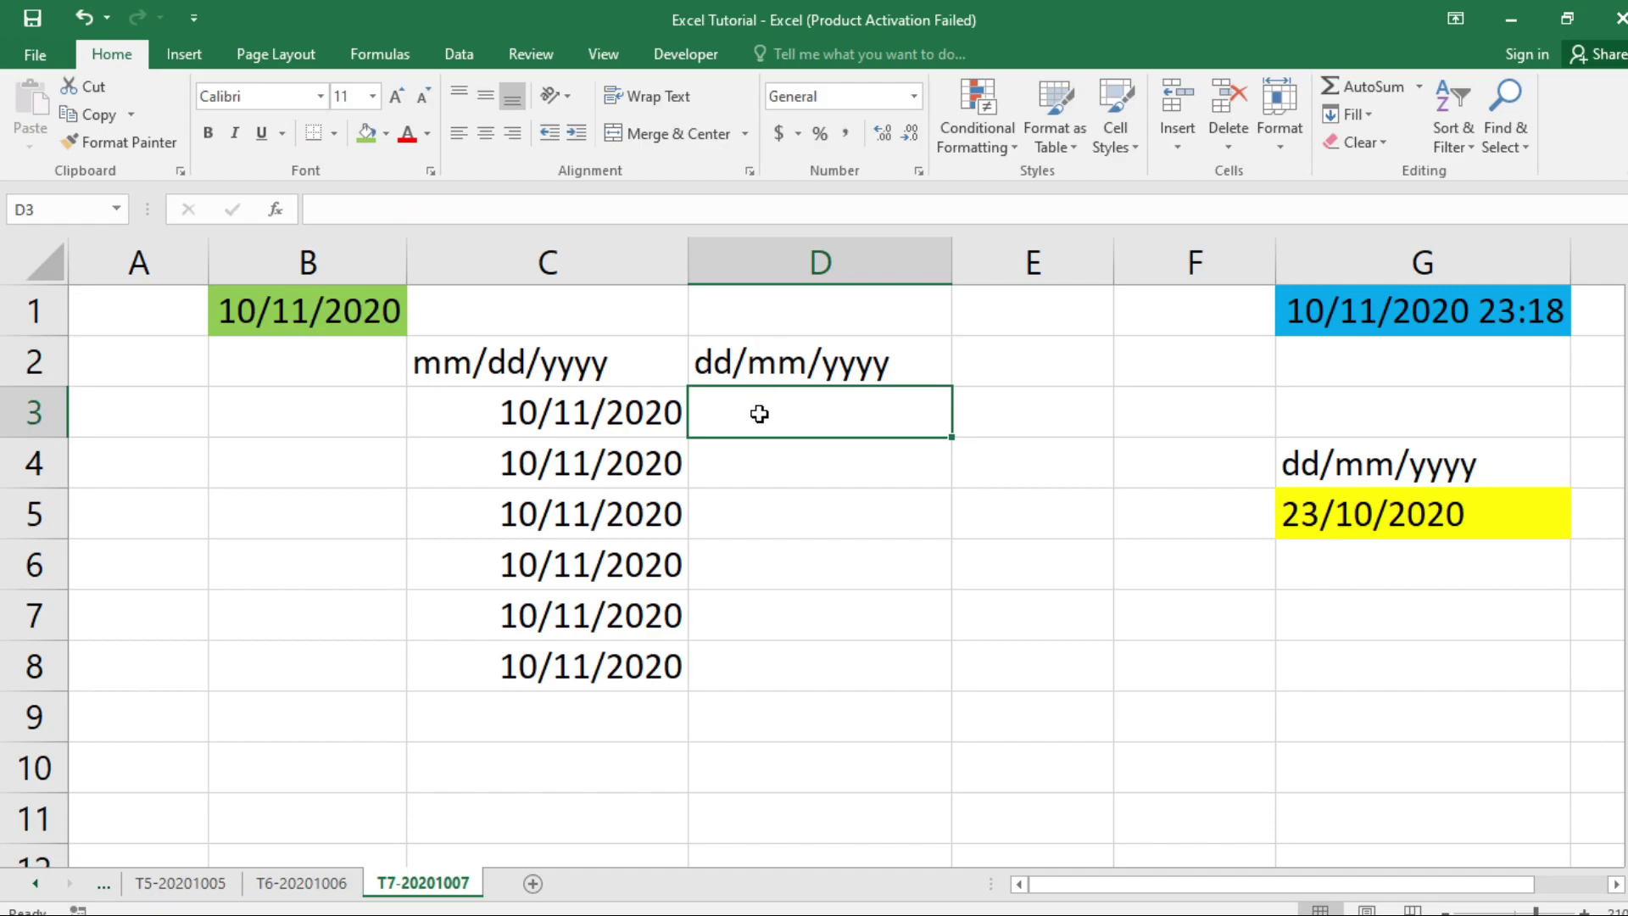
Open Format Cells for D3 and move the dialog aside
right_click(759, 413)
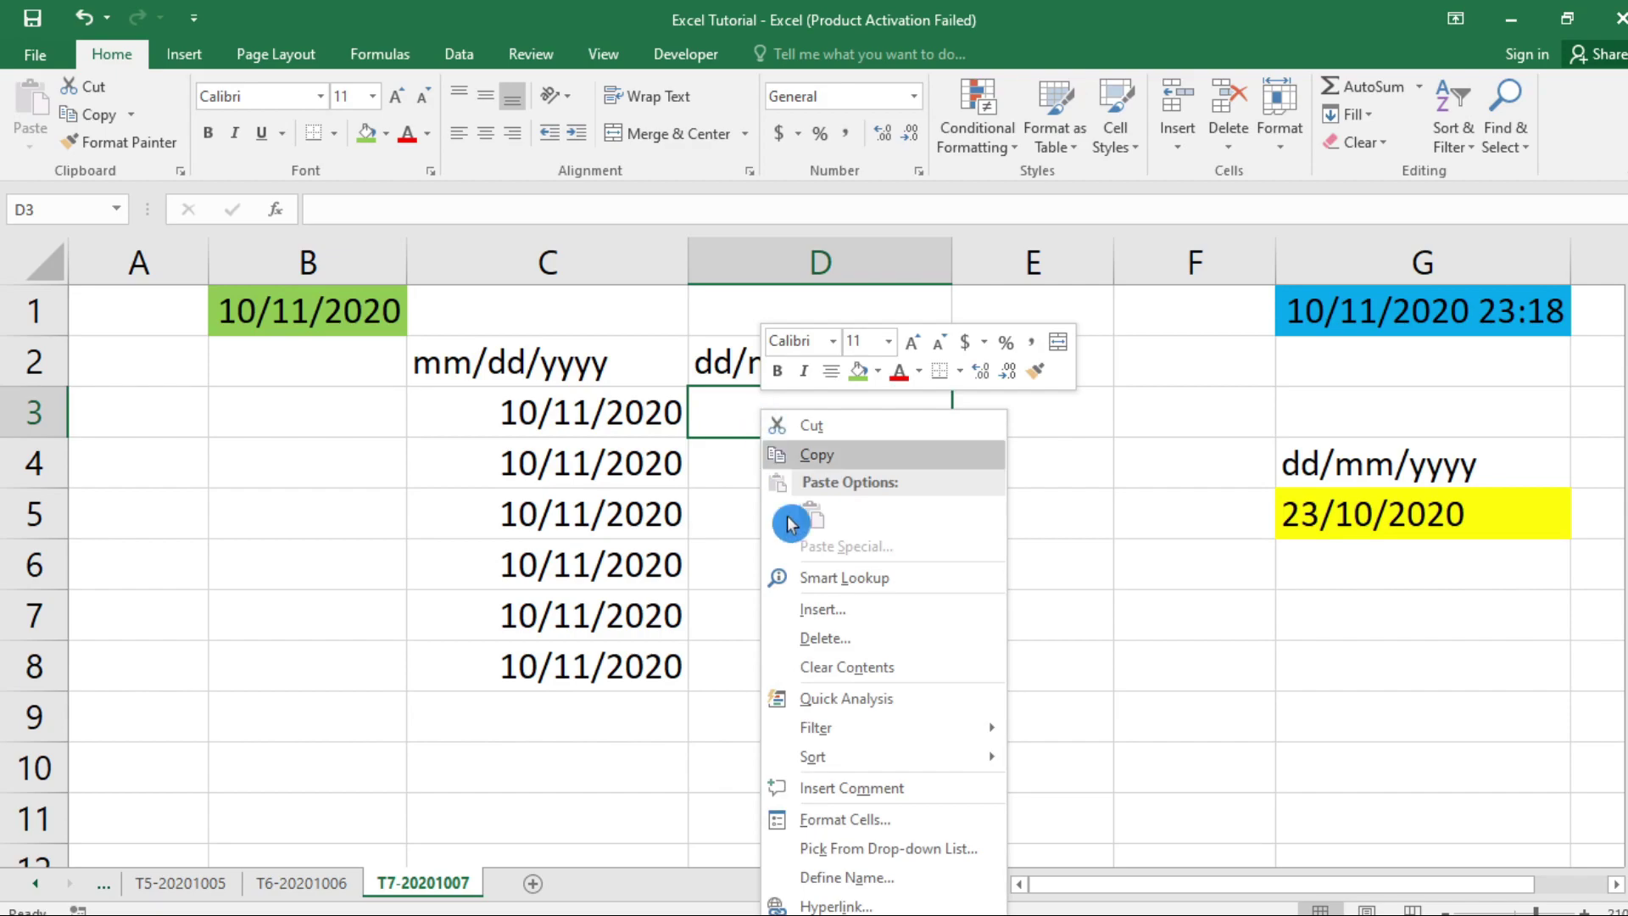
left_click(841, 823)
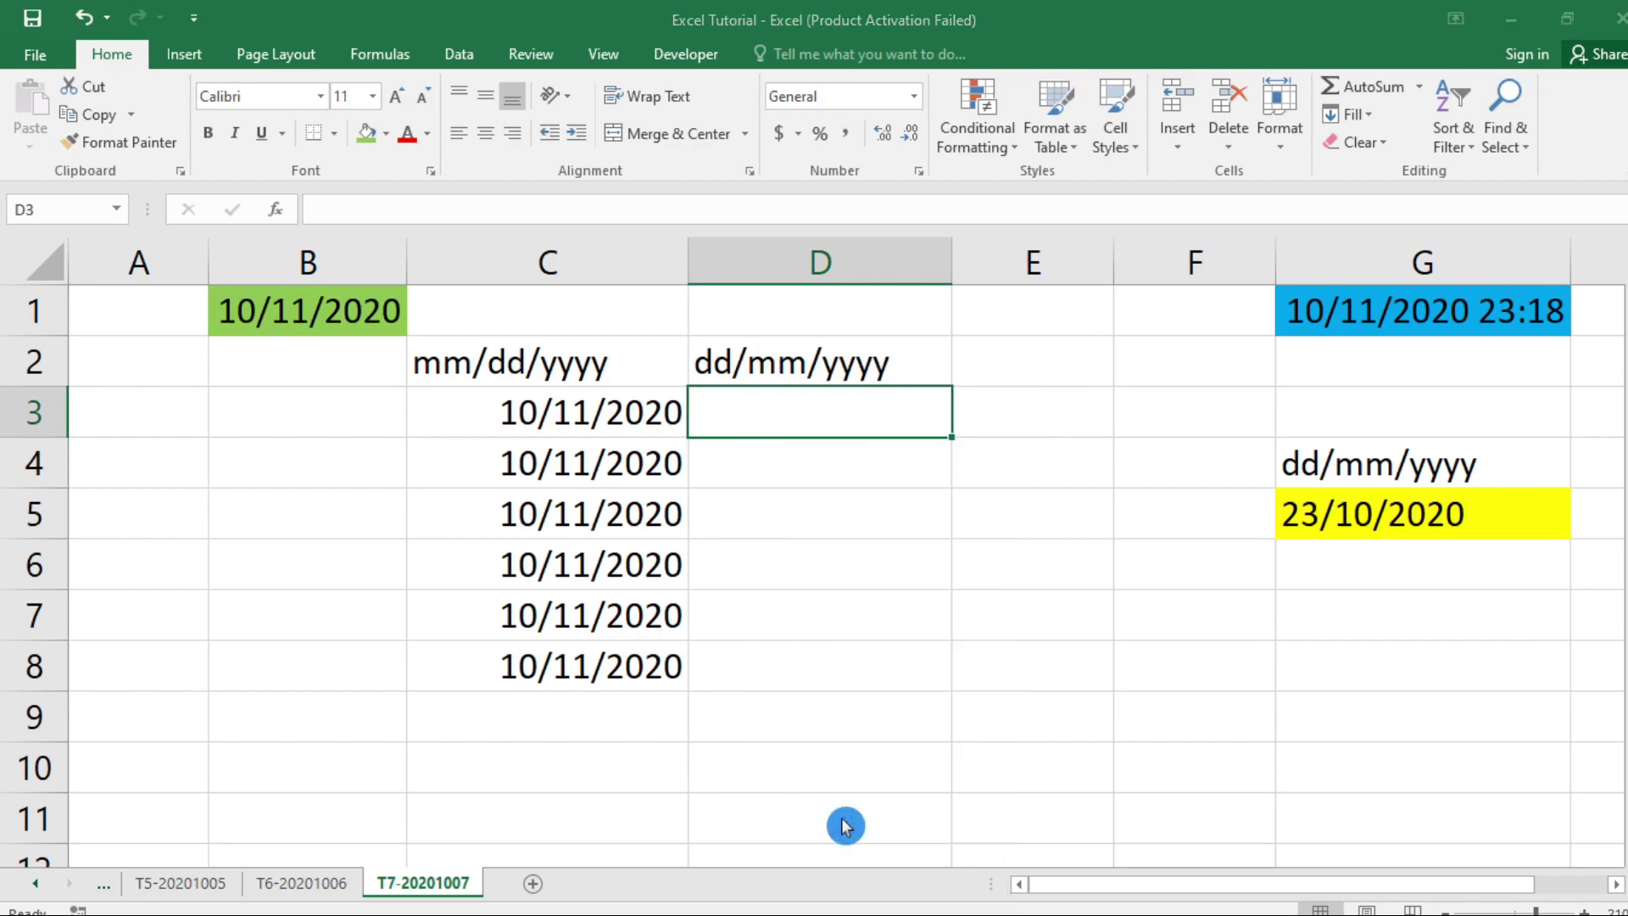
left_click_drag(766, 379, 927, 273)
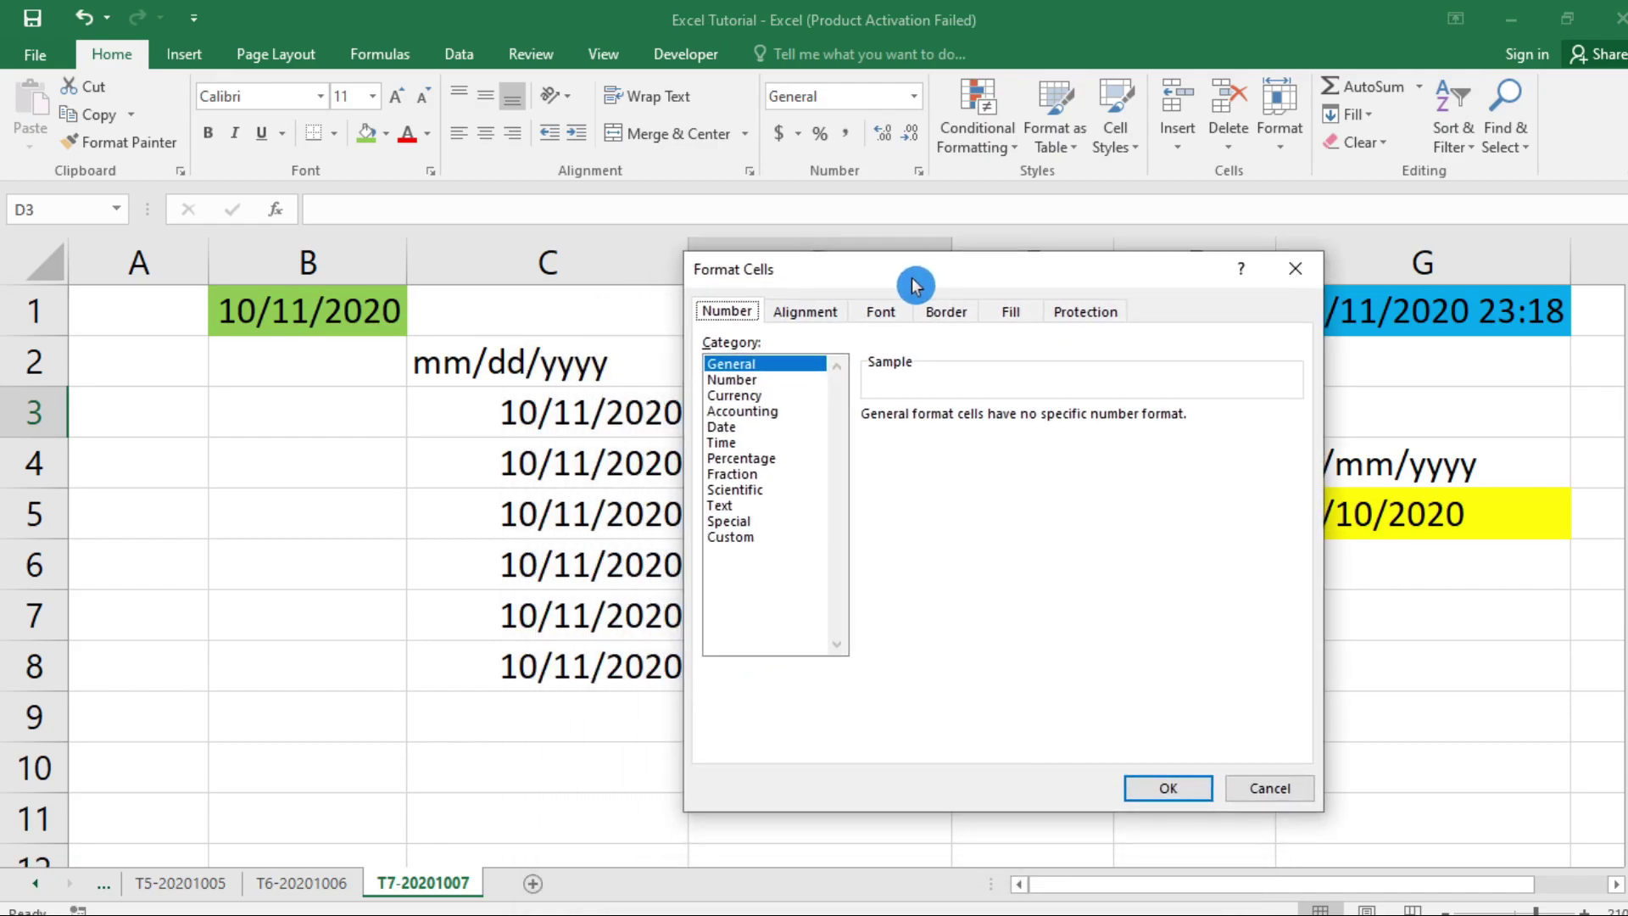
Browse the Date category's built-in types, with the dialog moved to reveal column D
left_click(738, 431)
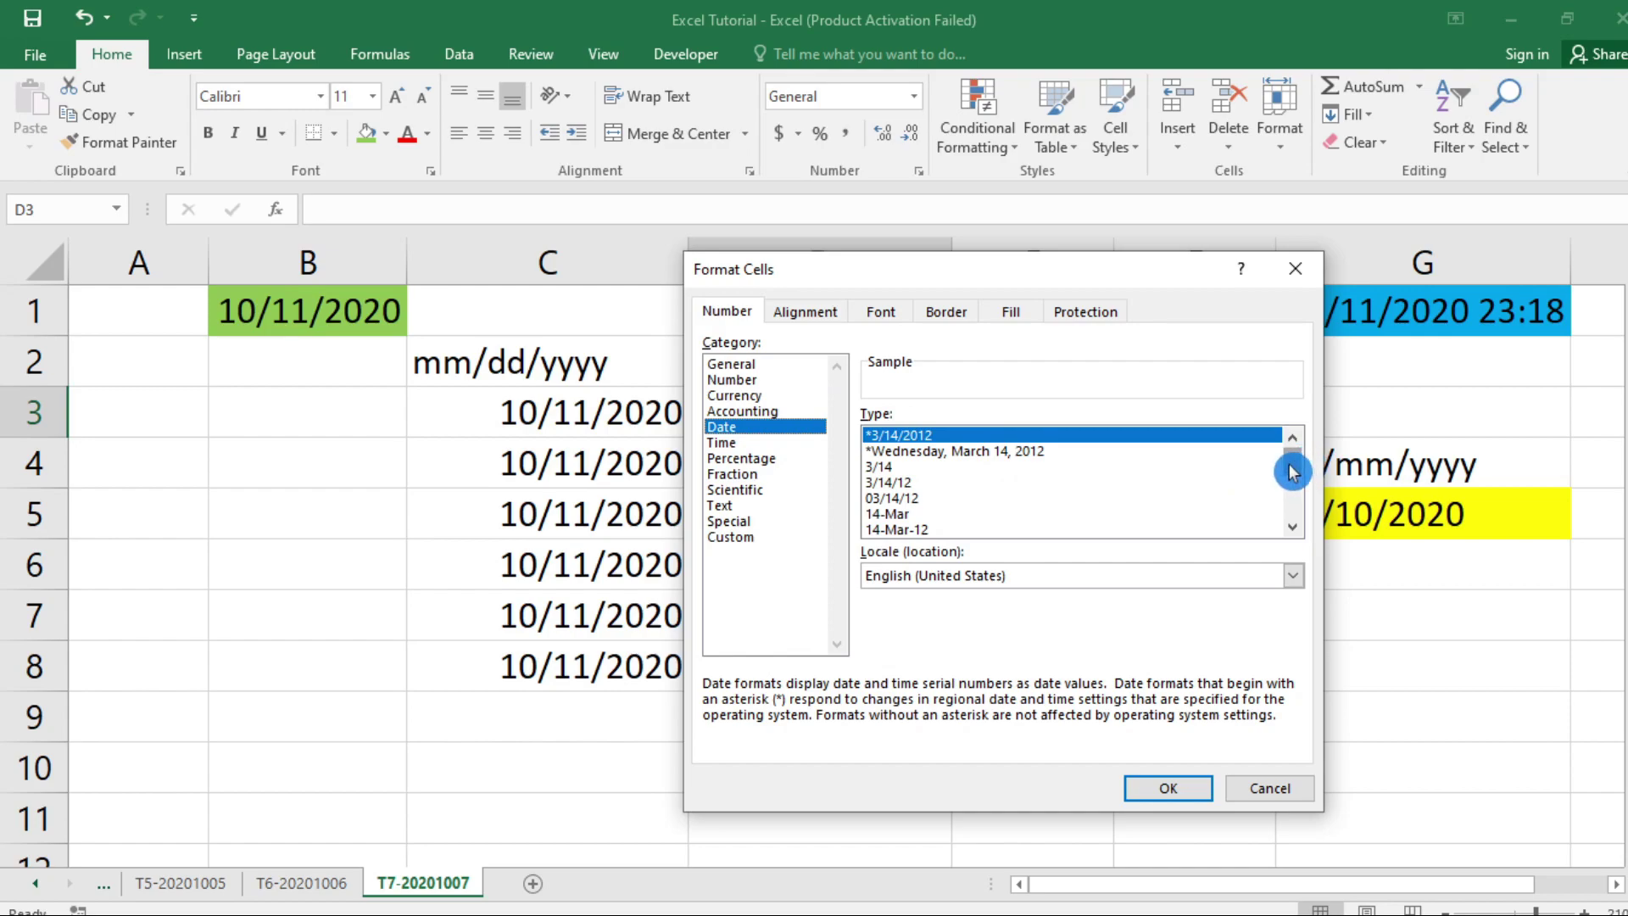
left_click_drag(1292, 472, 1295, 521)
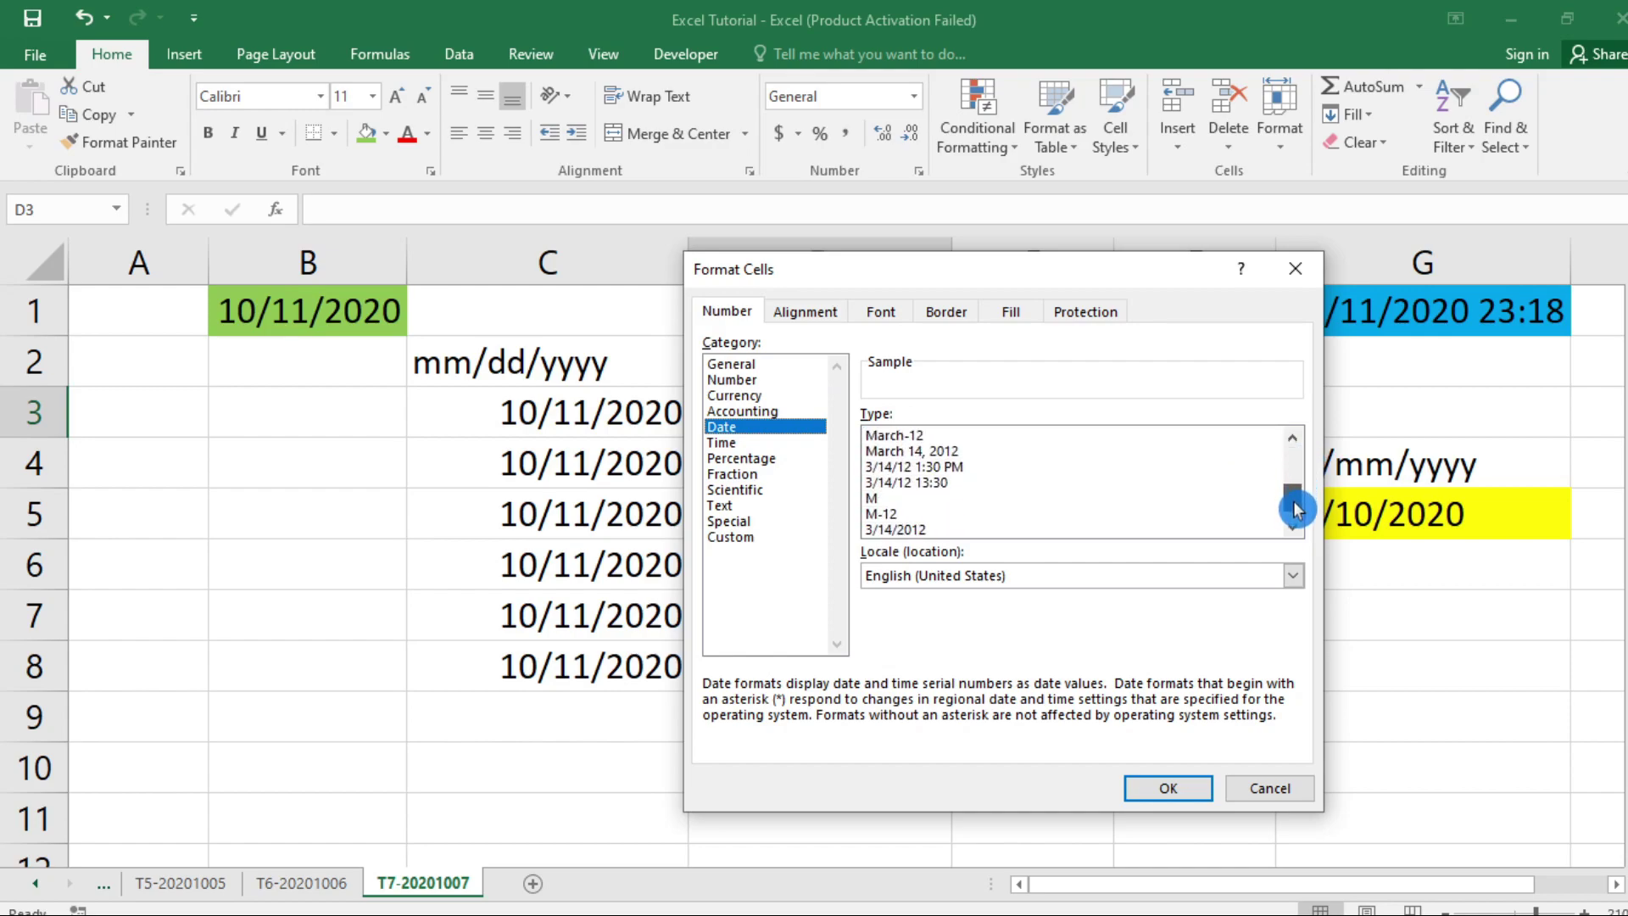
left_click_drag(1294, 520, 1236, 455)
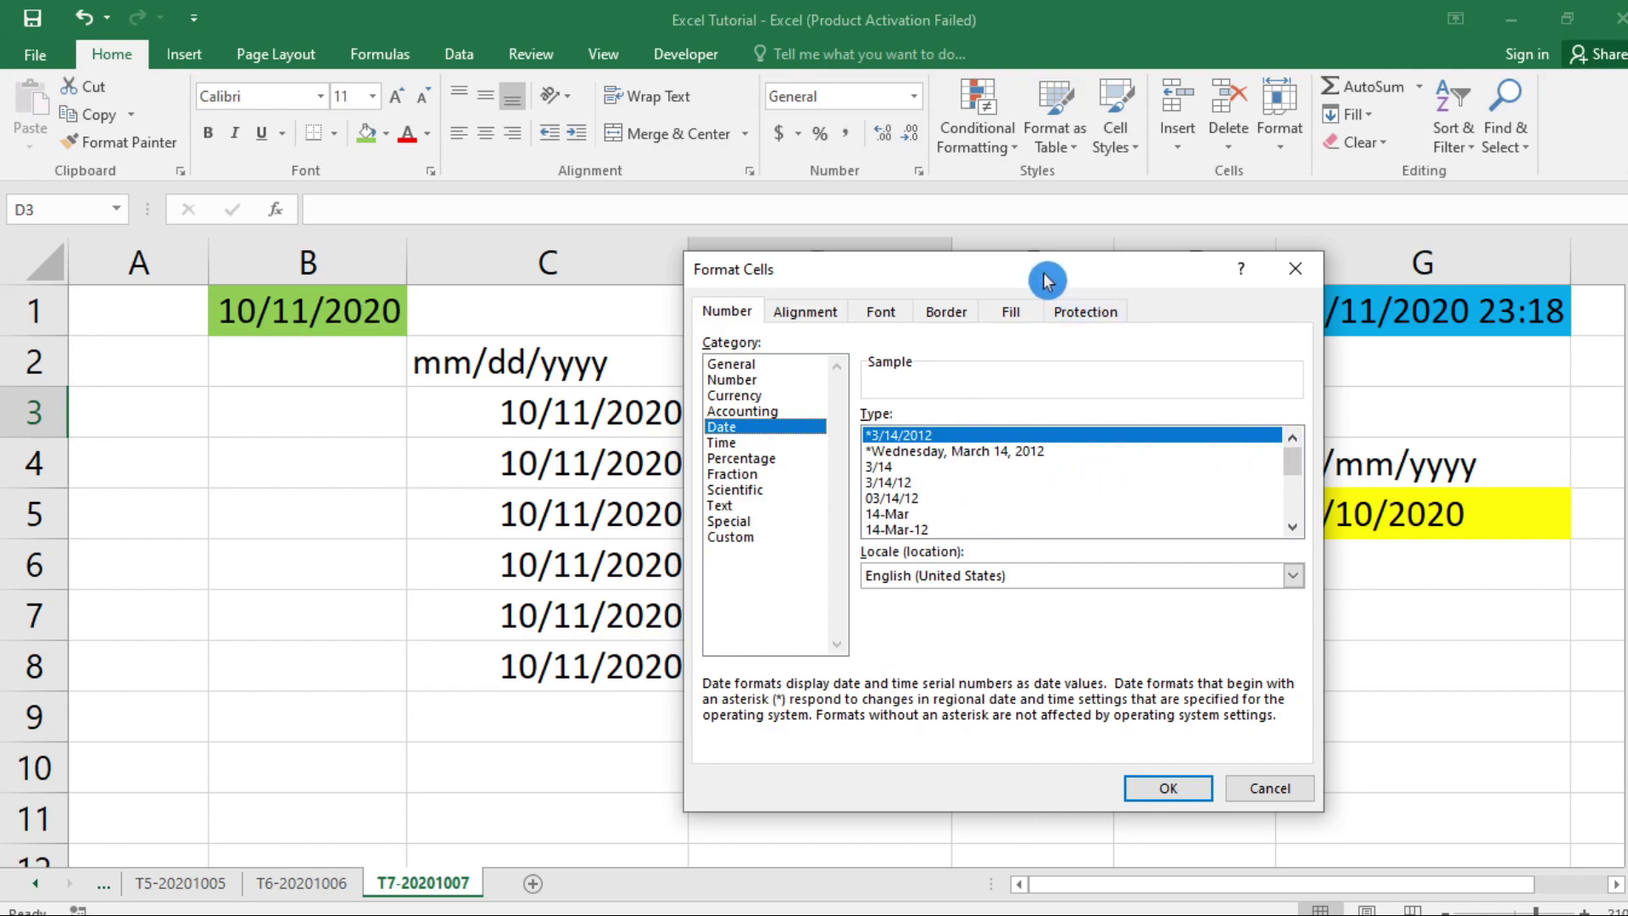
mouse_move(1038, 275)
left_mouse_down()
mouse_move(1263, 316)
mouse_move(1193, 174)
left_mouse_up()
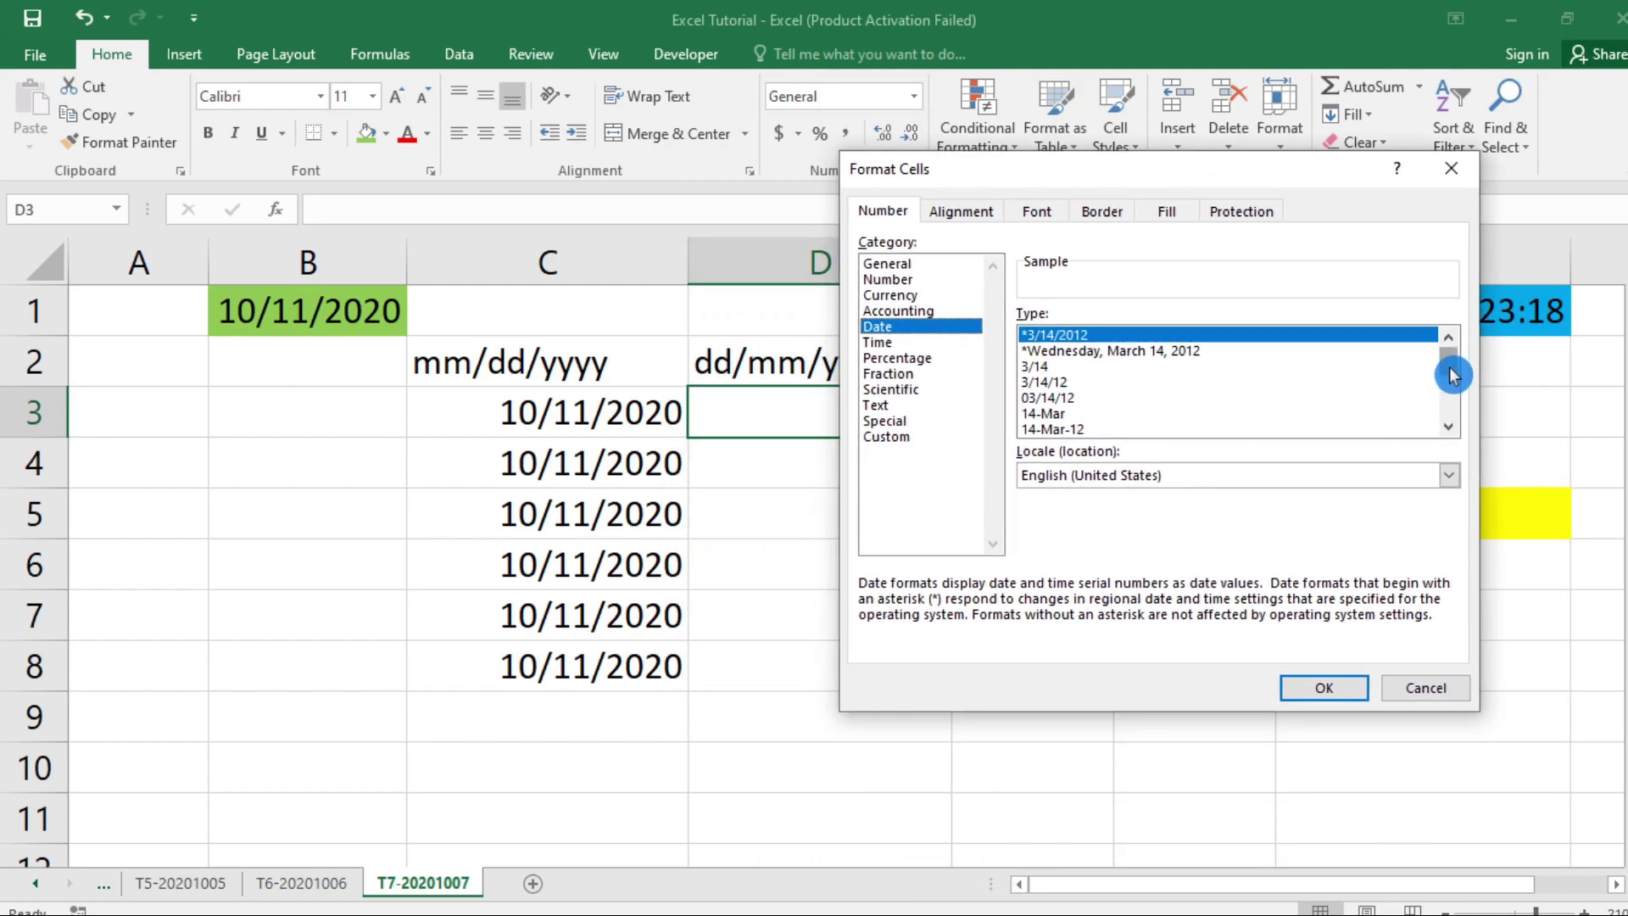
left_click_drag(1451, 366, 1452, 419)
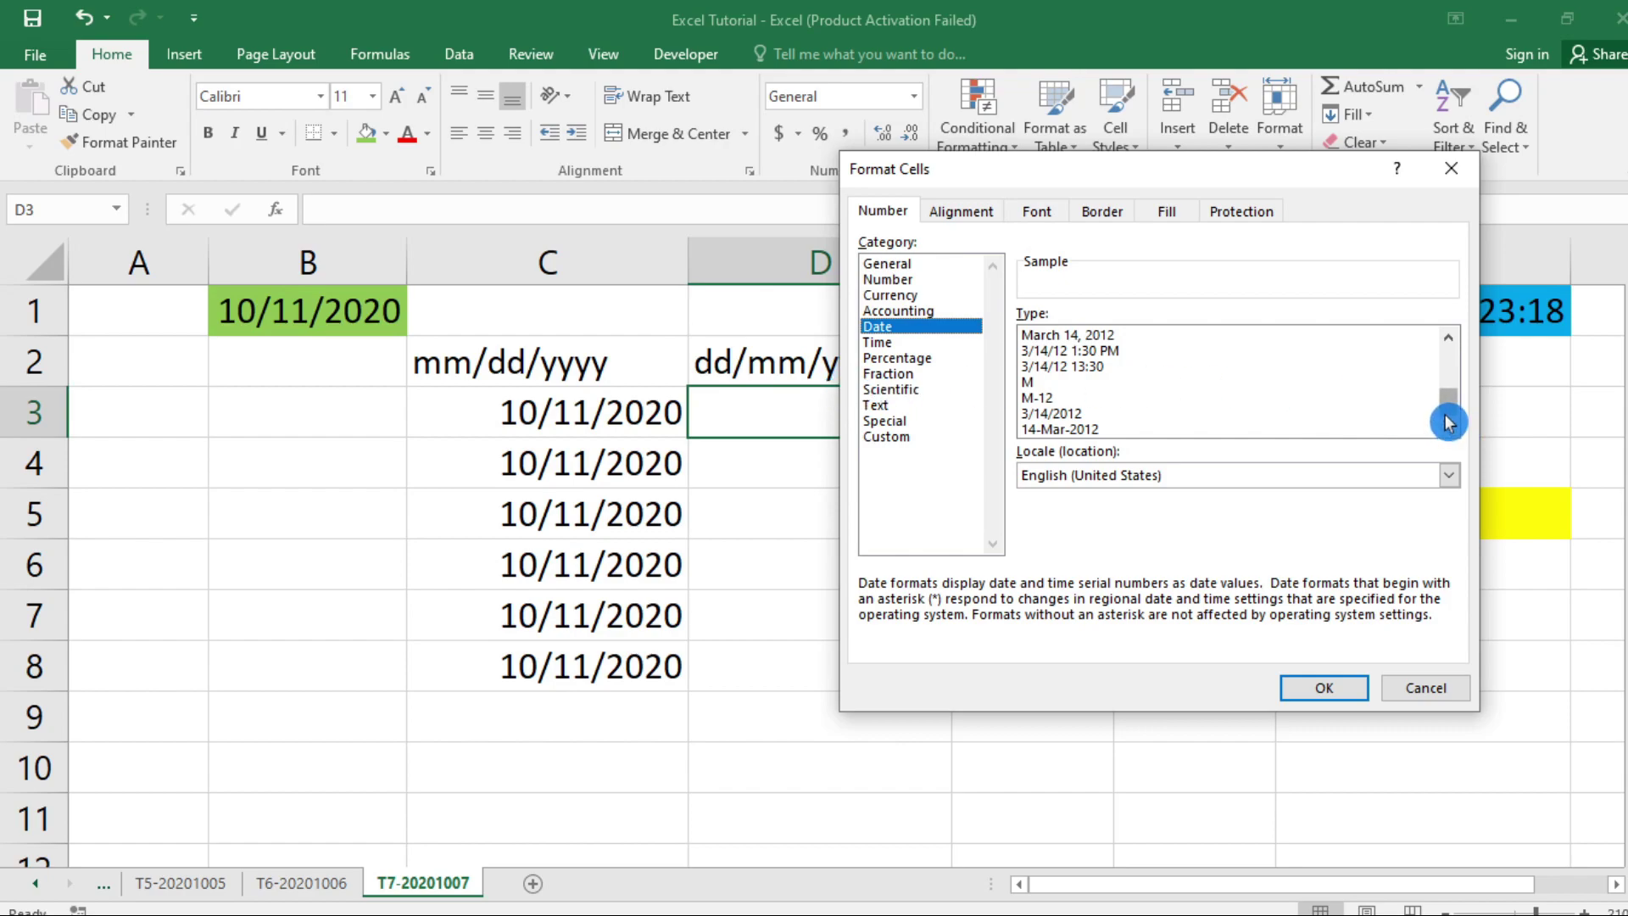
left_click_drag(1447, 408, 1442, 376)
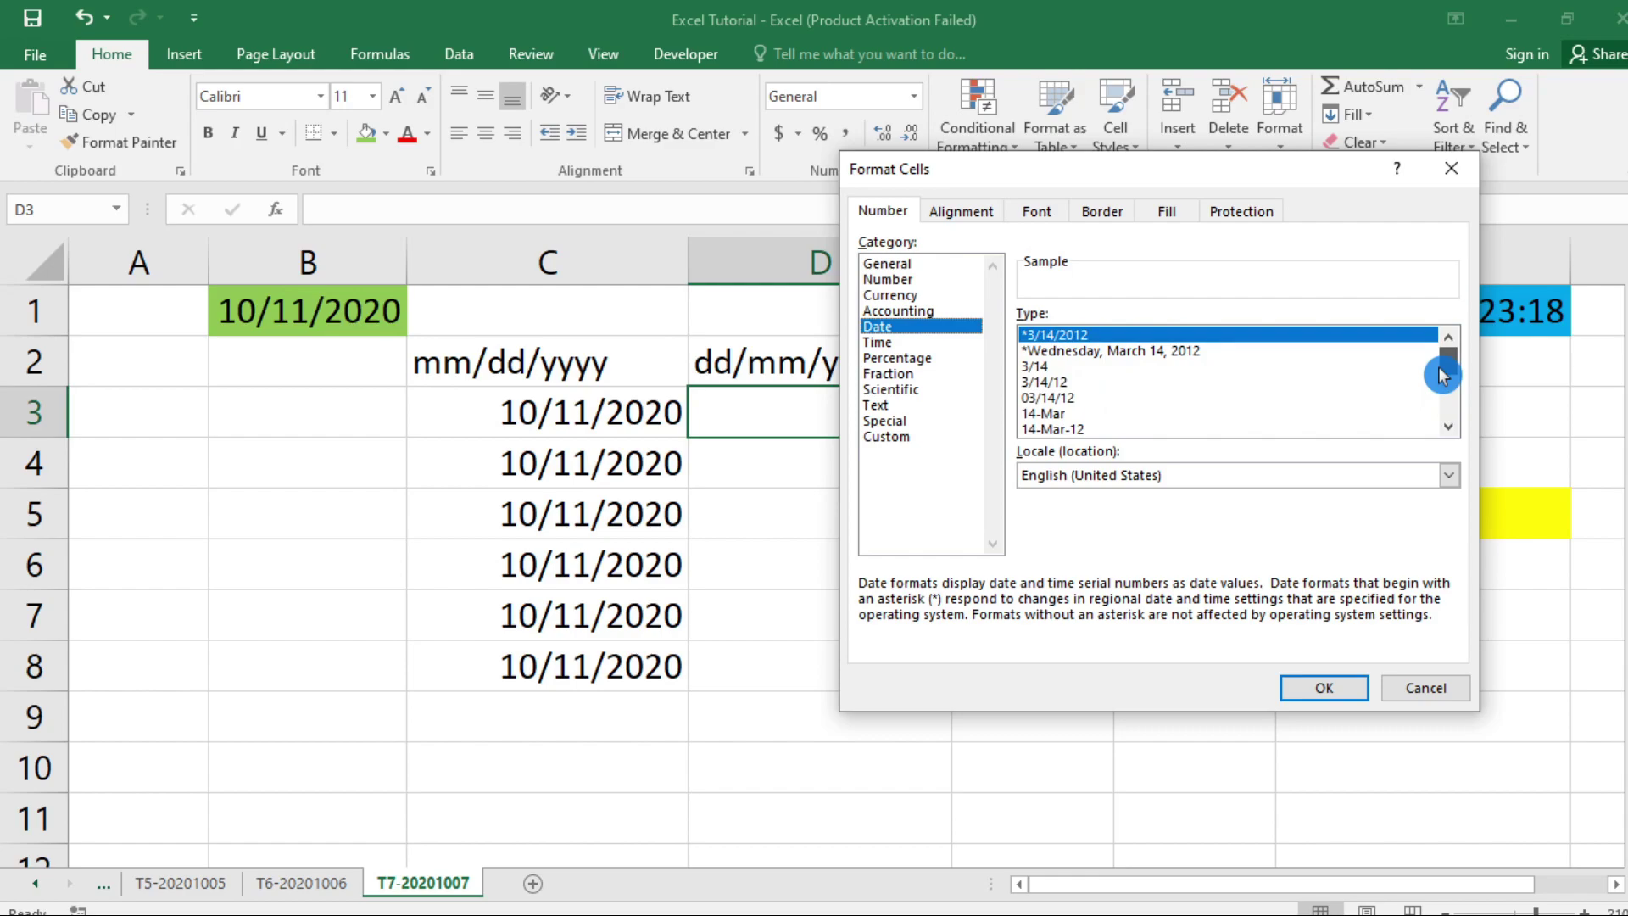
left_click_drag(1442, 375, 1449, 428)
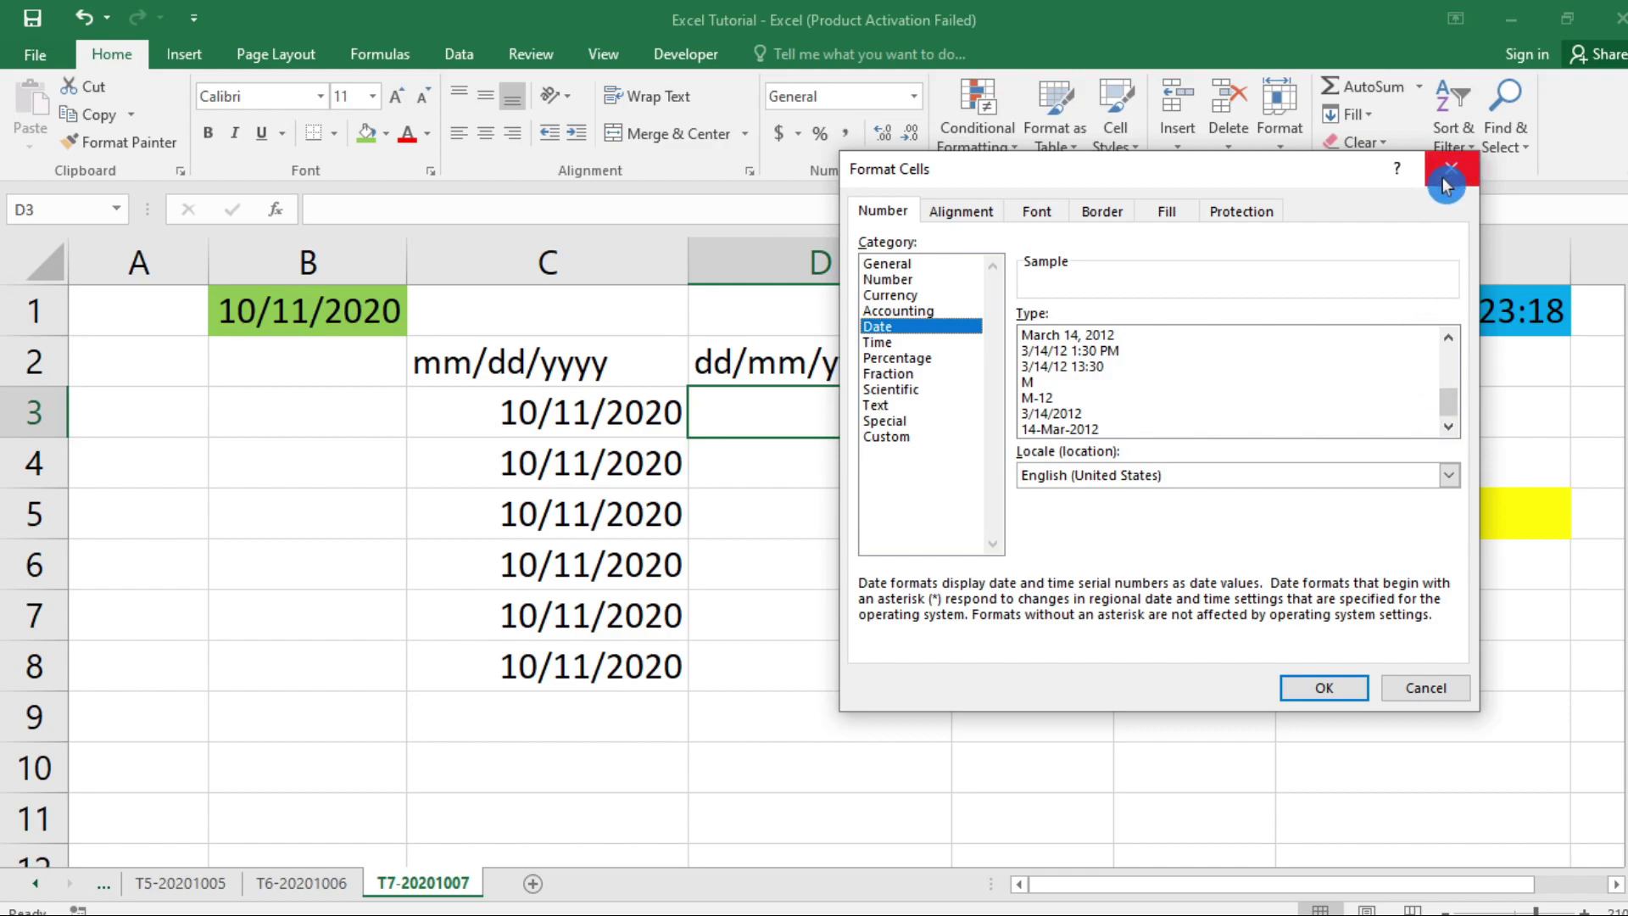
Replace the m/d/yyyy custom code with dd, then close without applying and select C3
left_click(898, 437)
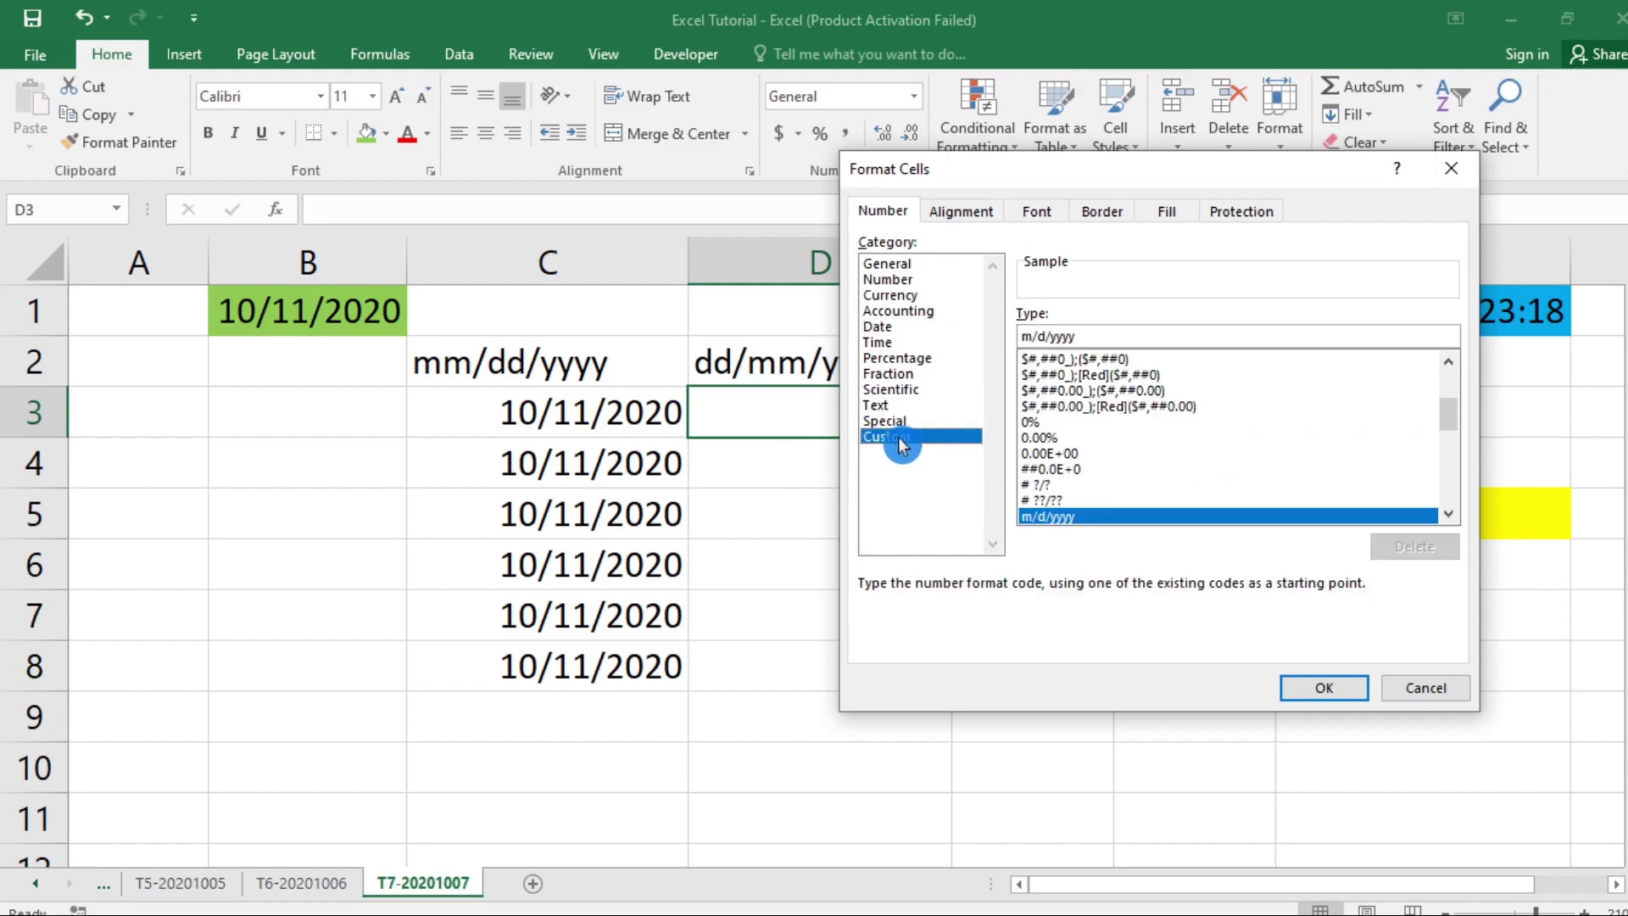
left_click_drag(1101, 338, 1031, 338)
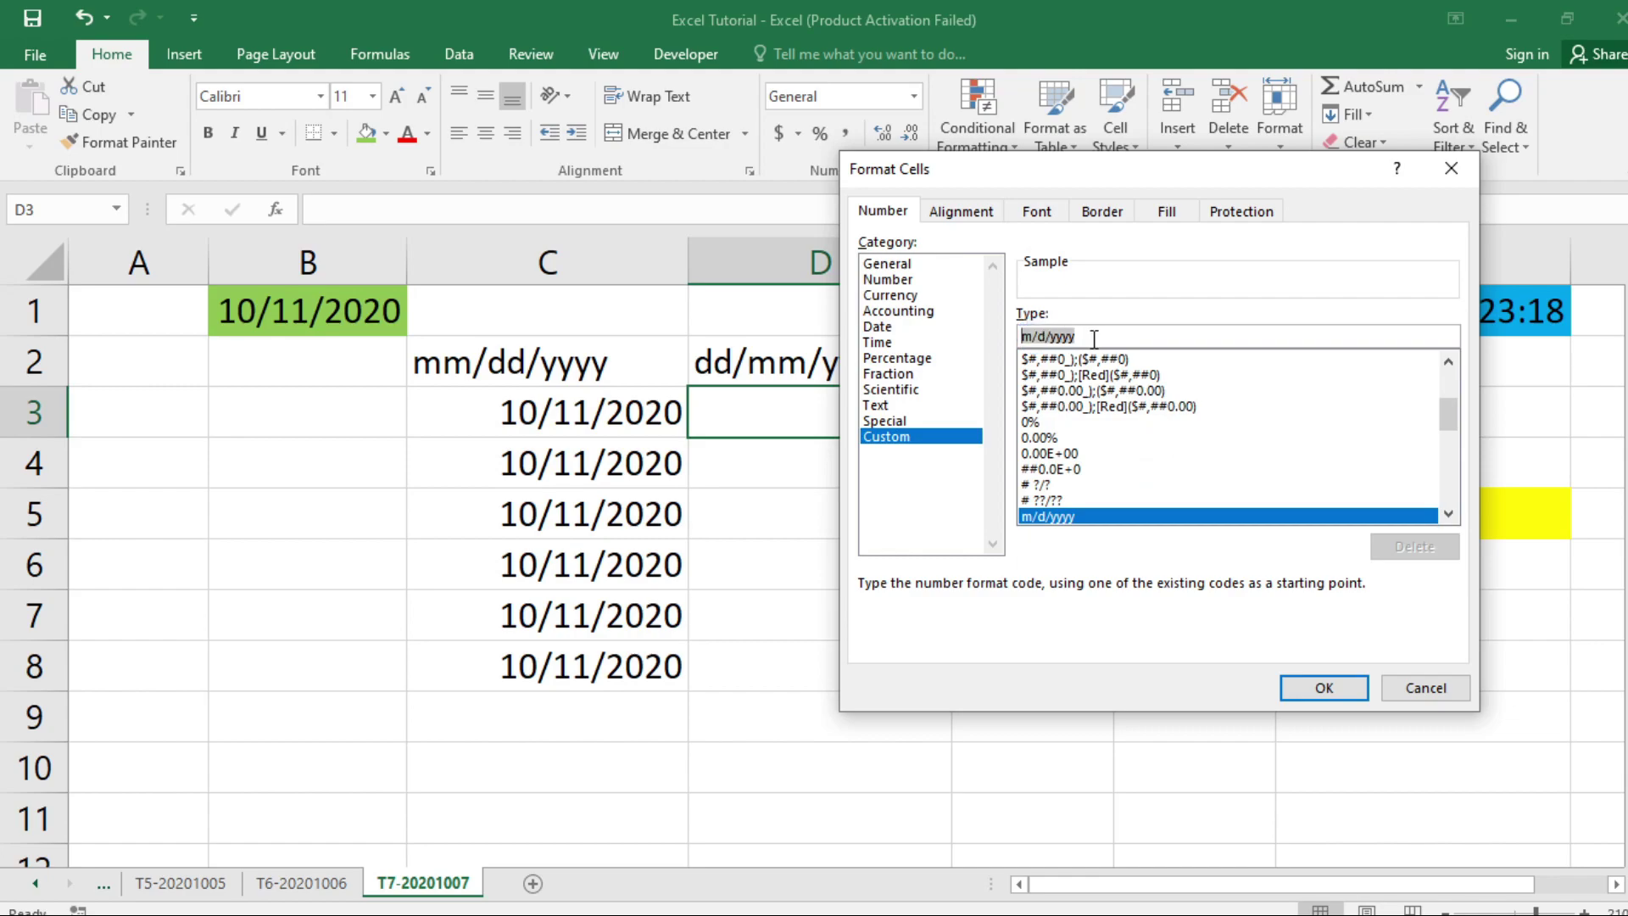
key("BackSpace")
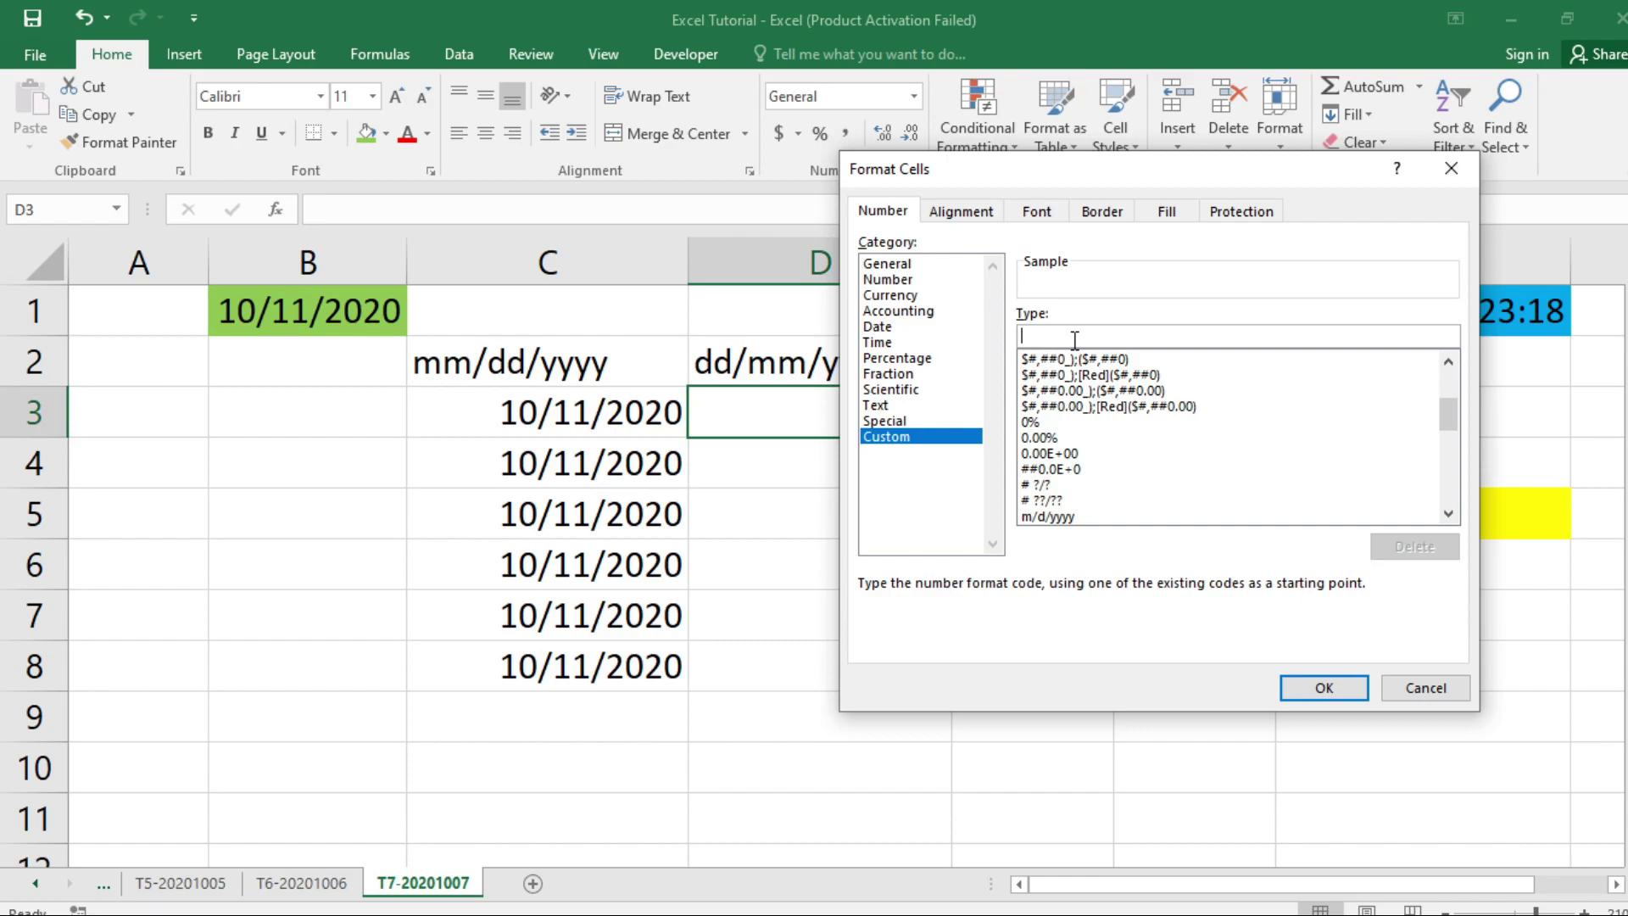
type("dd")
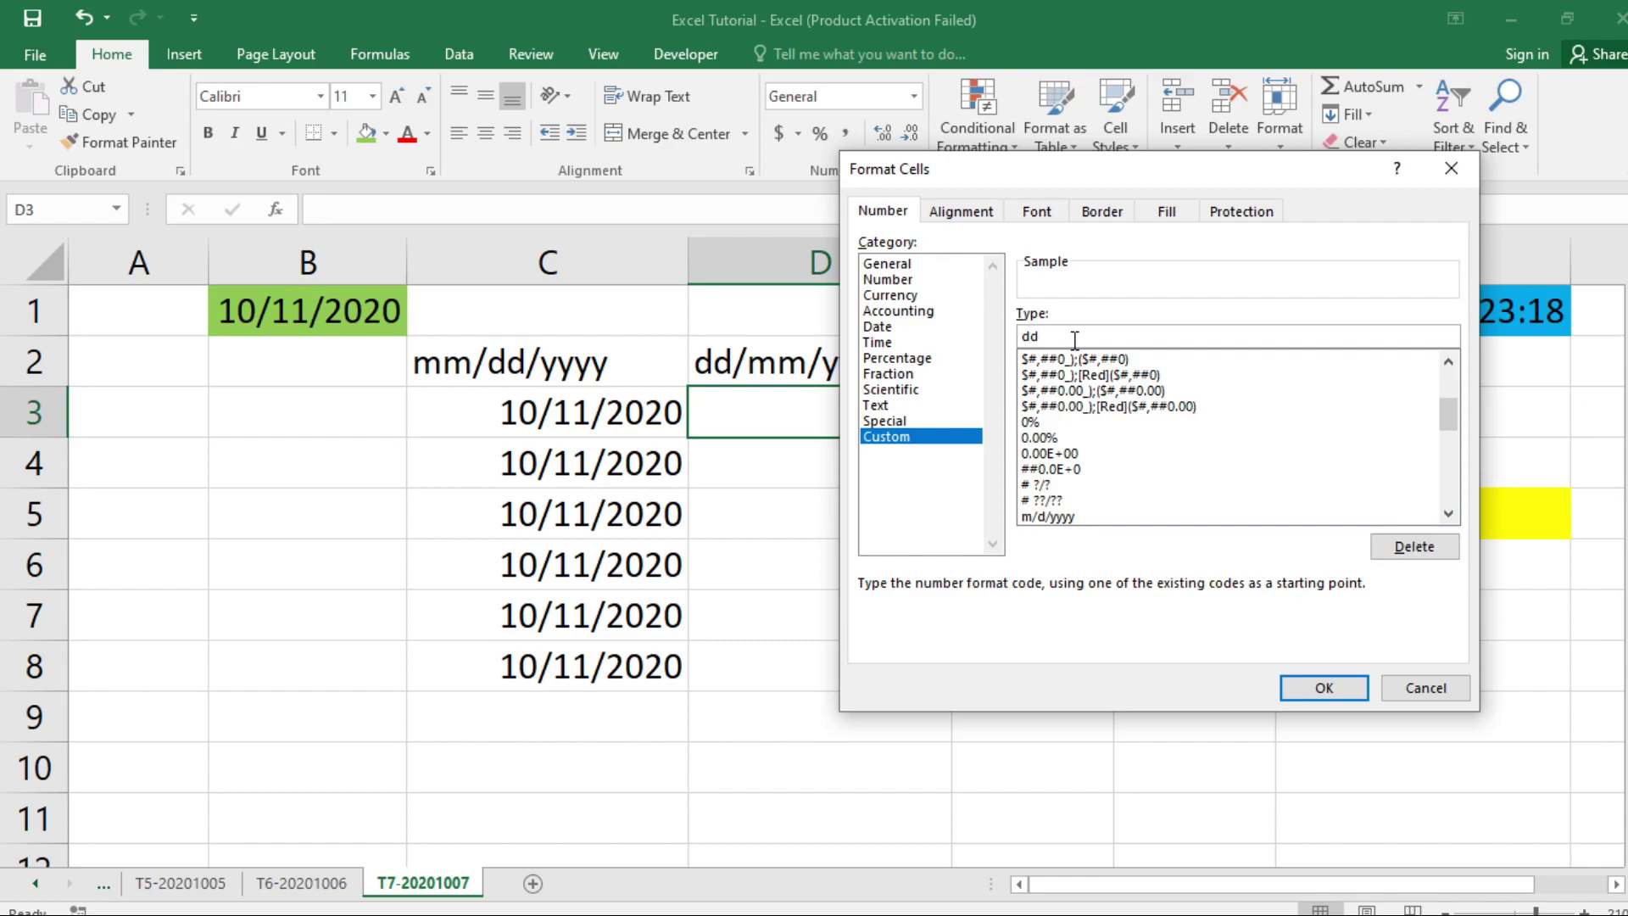
left_click(1456, 170)
left_click(583, 415)
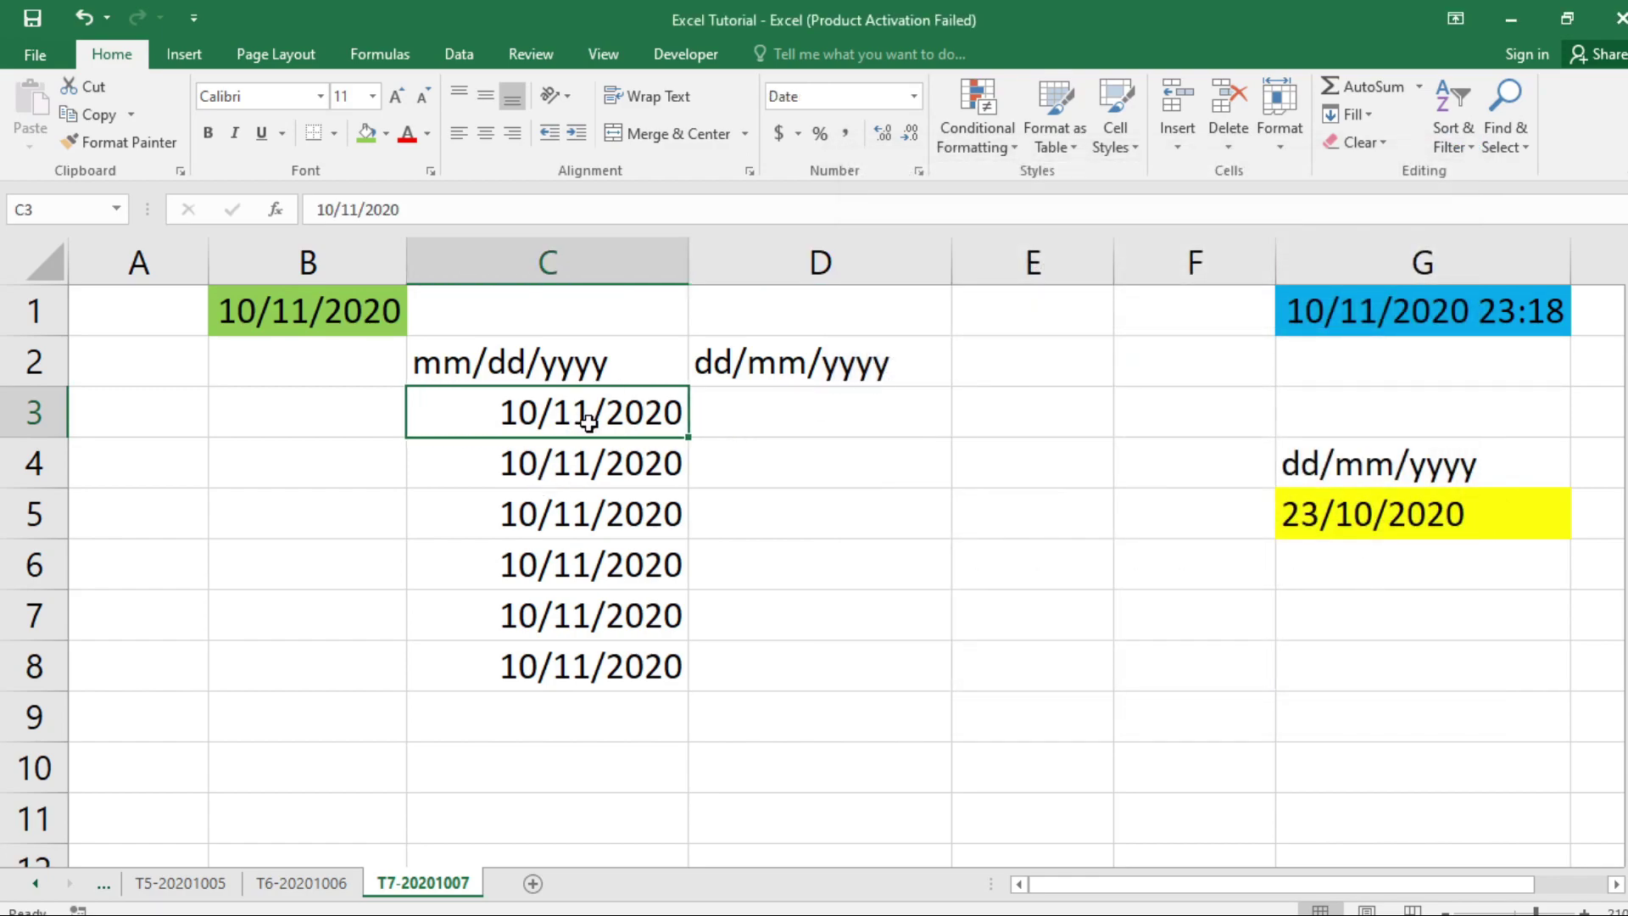
Open Format Cells for C3, showing its 3/14/2012 Date type, with the dialog moved right
right_click(588, 424)
left_click(697, 805)
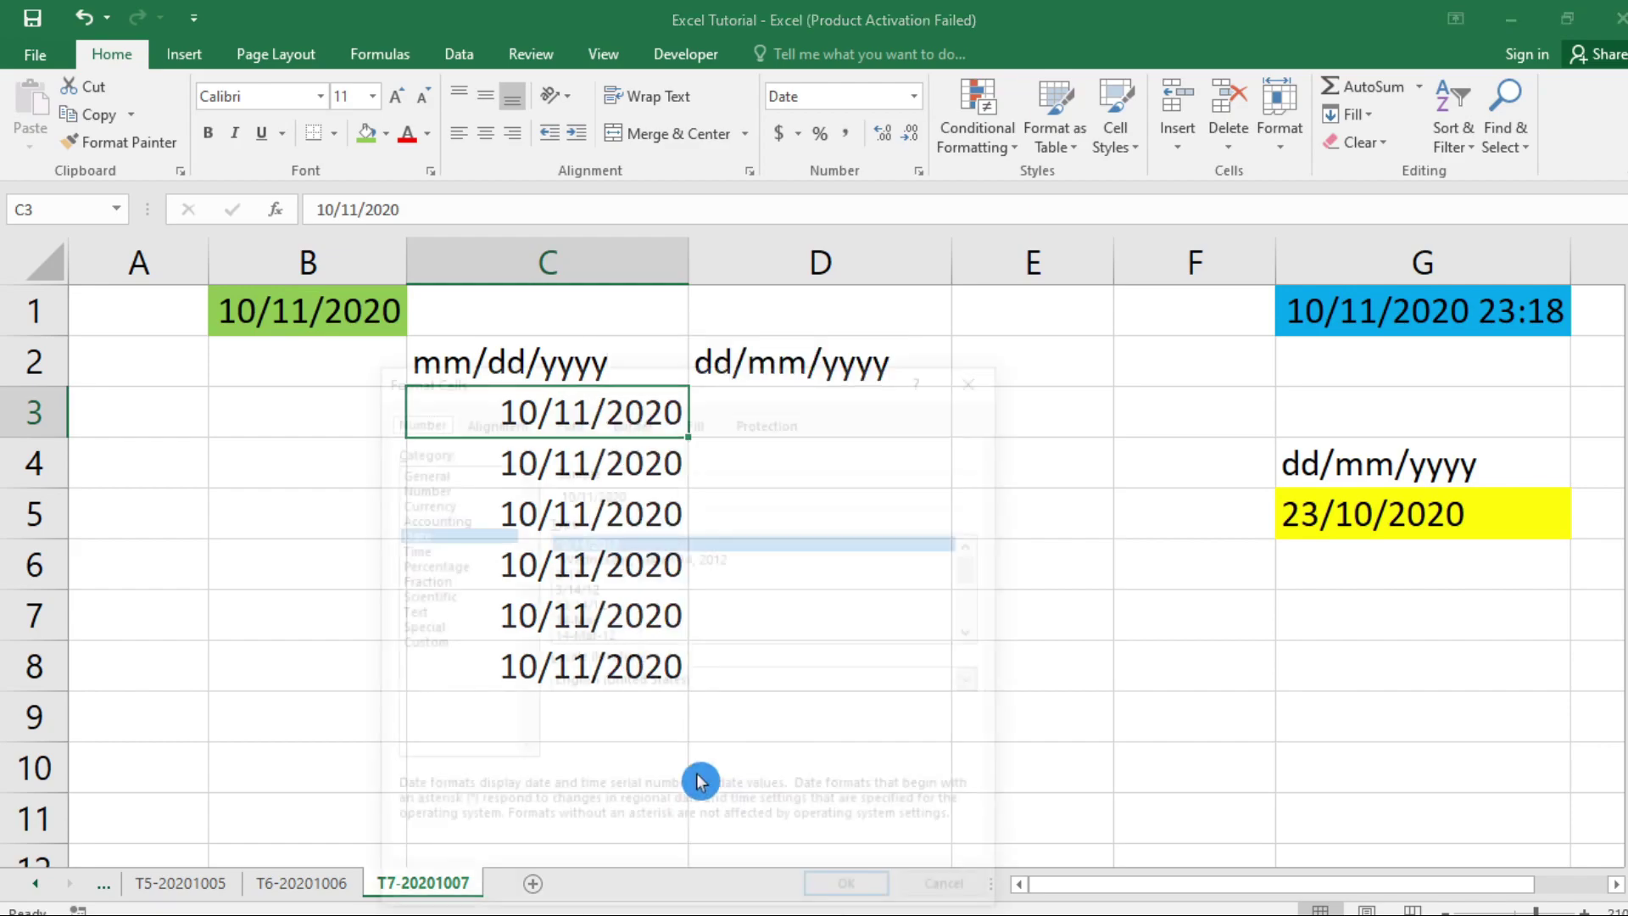
left_click_drag(649, 375, 1013, 261)
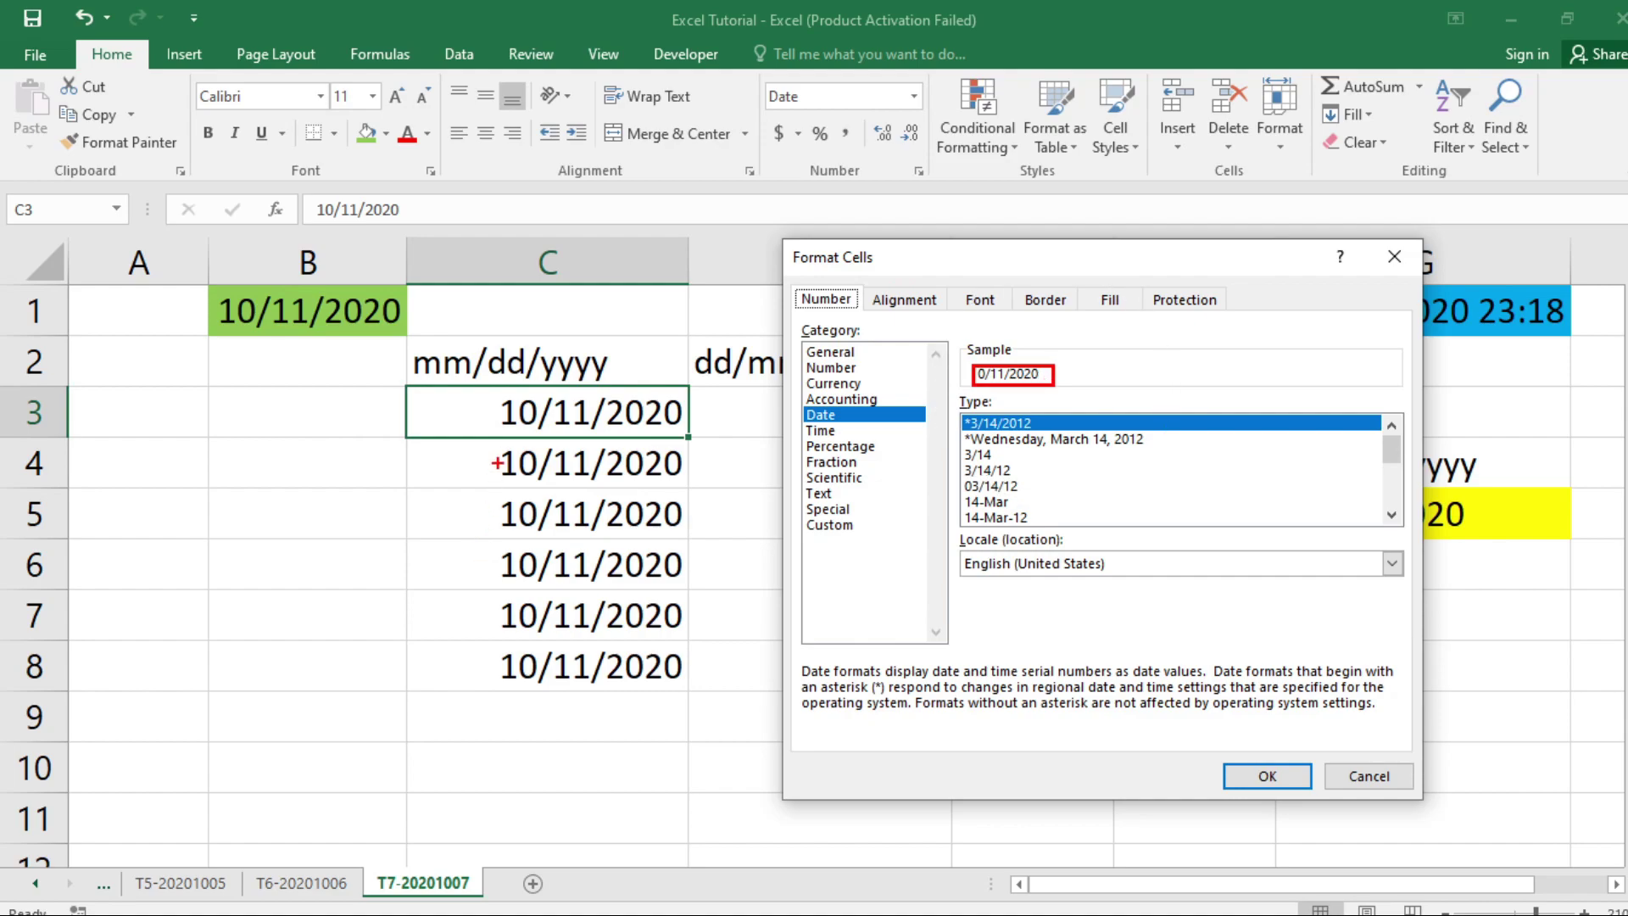
left_click_drag(458, 396, 693, 440)
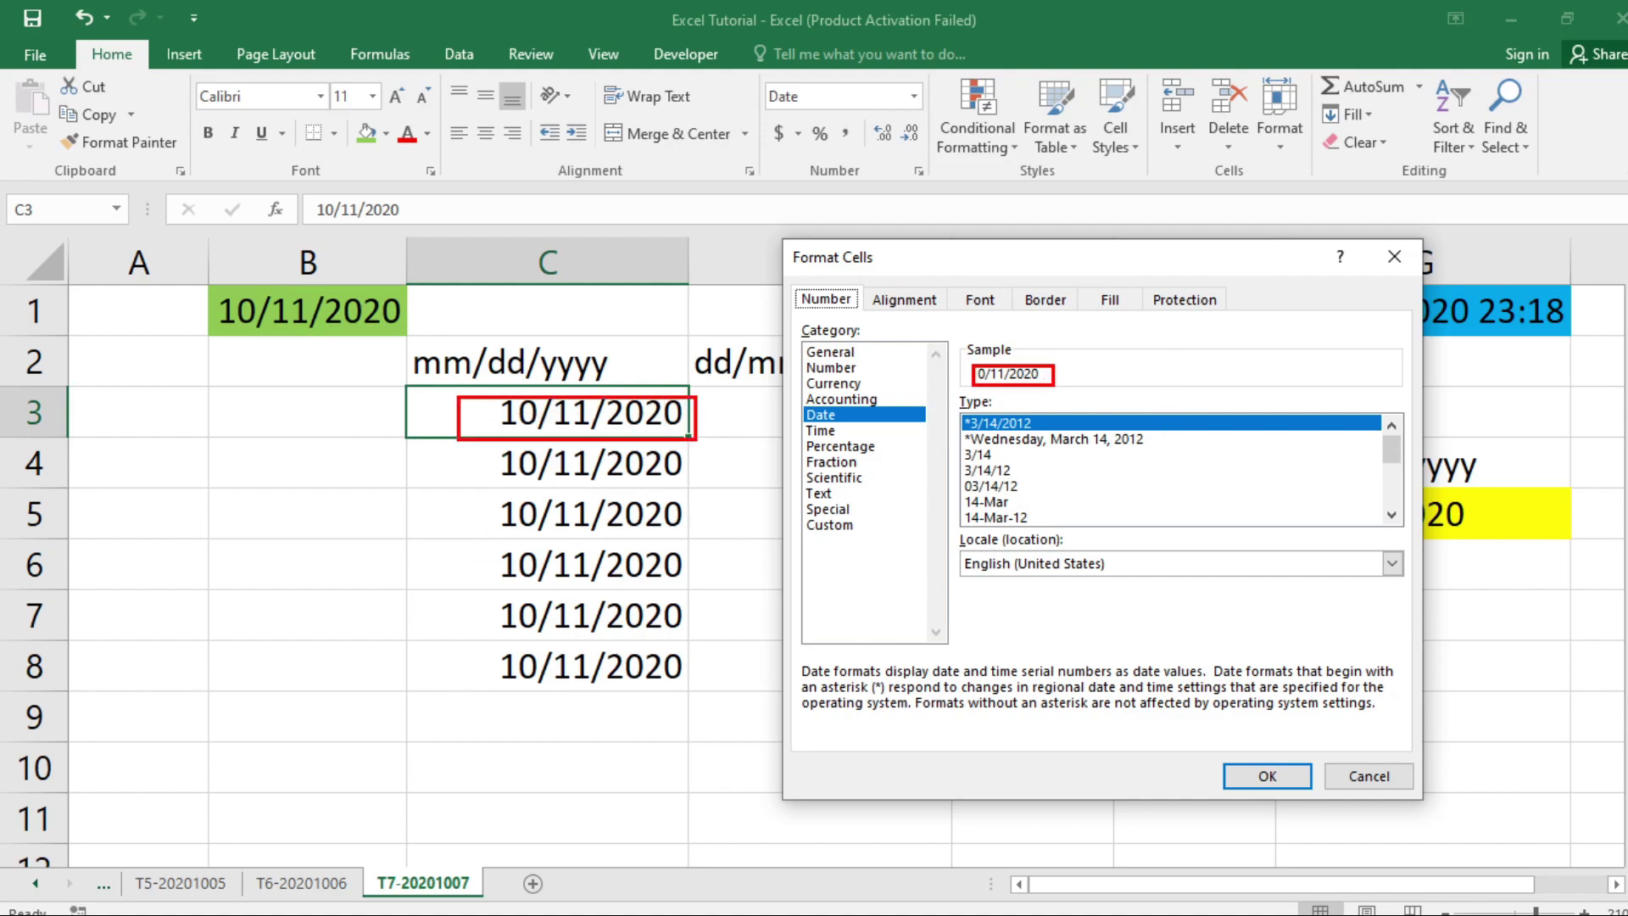
Replace C3's m/d/yyyy code with the custom code dd-mm-yyyy, previewing 11-10-2020
left_click(855, 525)
left_click(1051, 424)
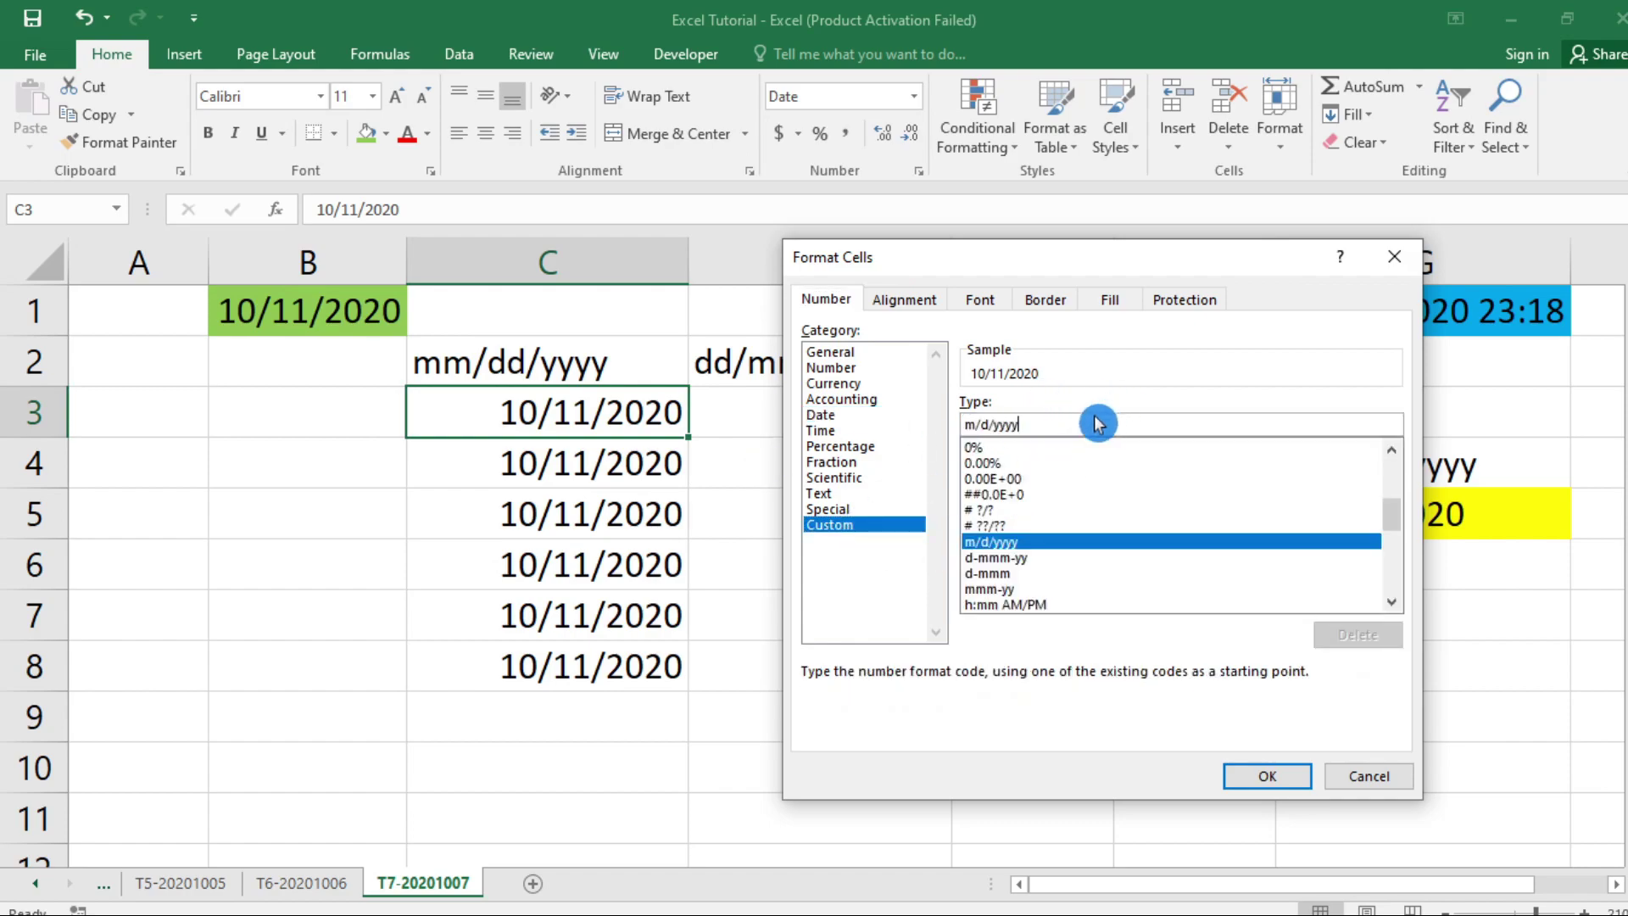
key("BackSpace")
key("shift+Home")
key("BackSpace")
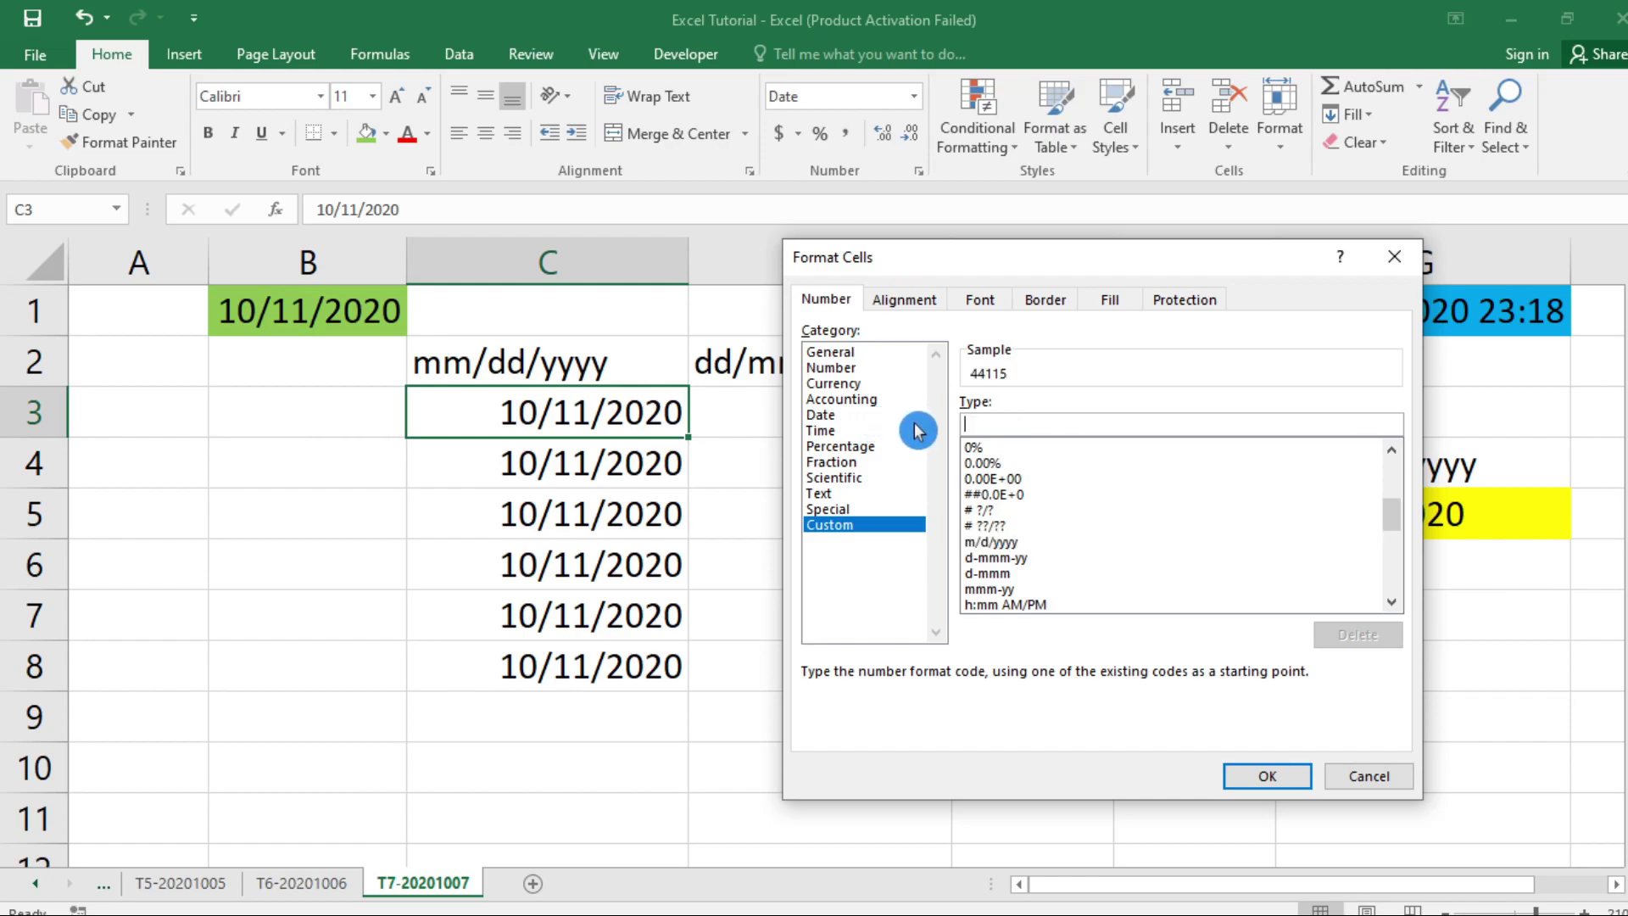
type("dd")
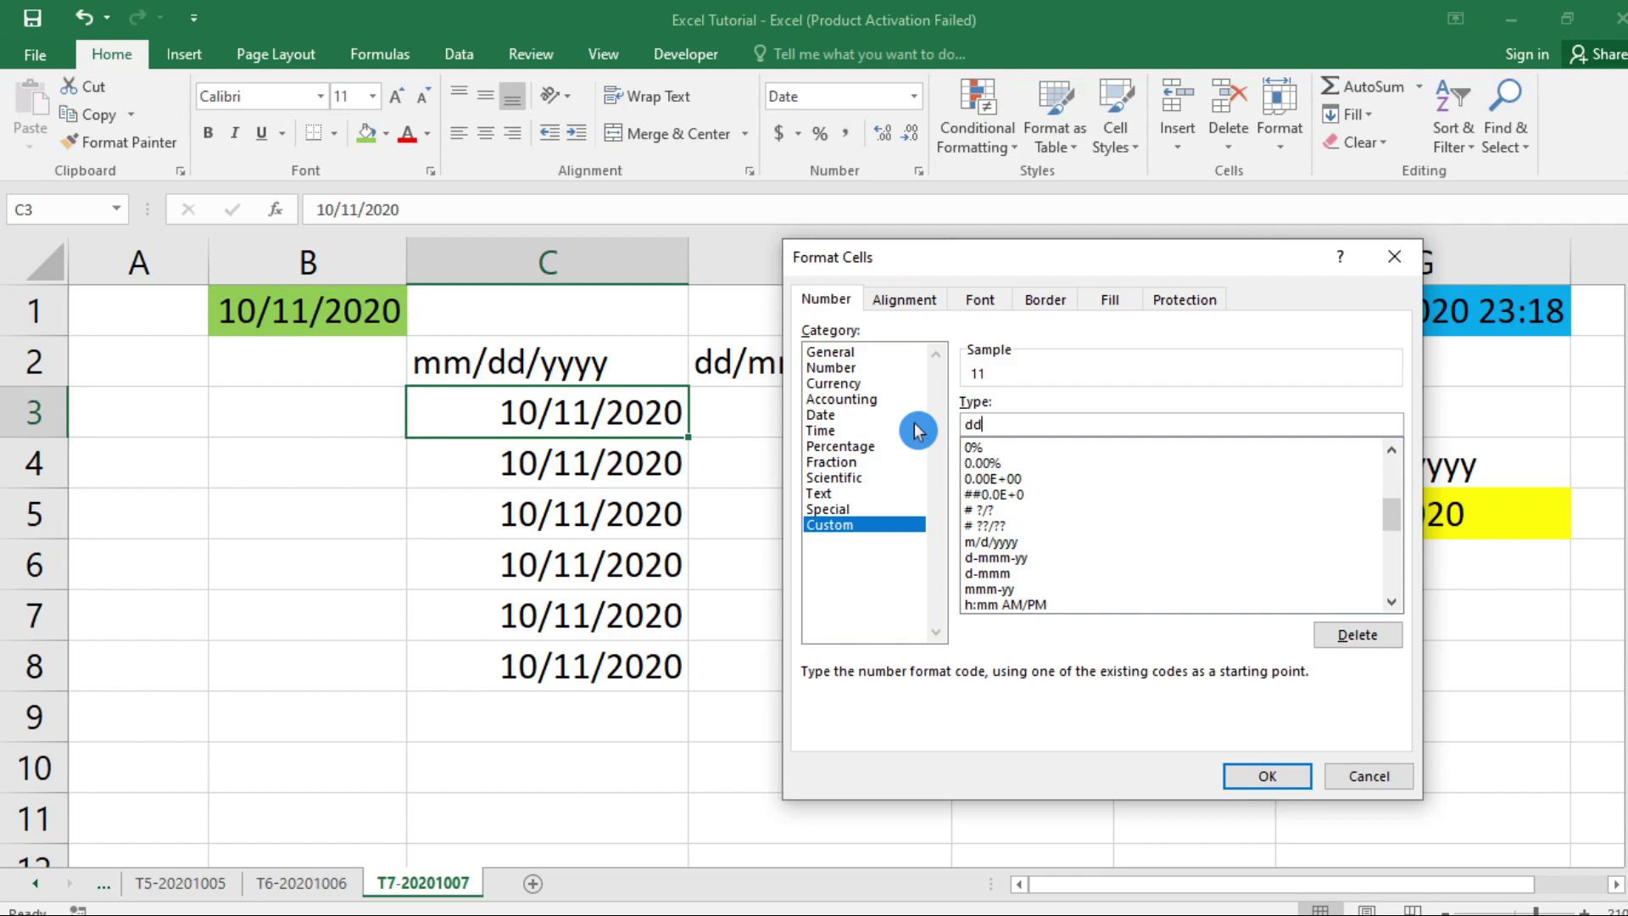
type("-")
type("mm-")
type("y")
type("y")
type("yy")
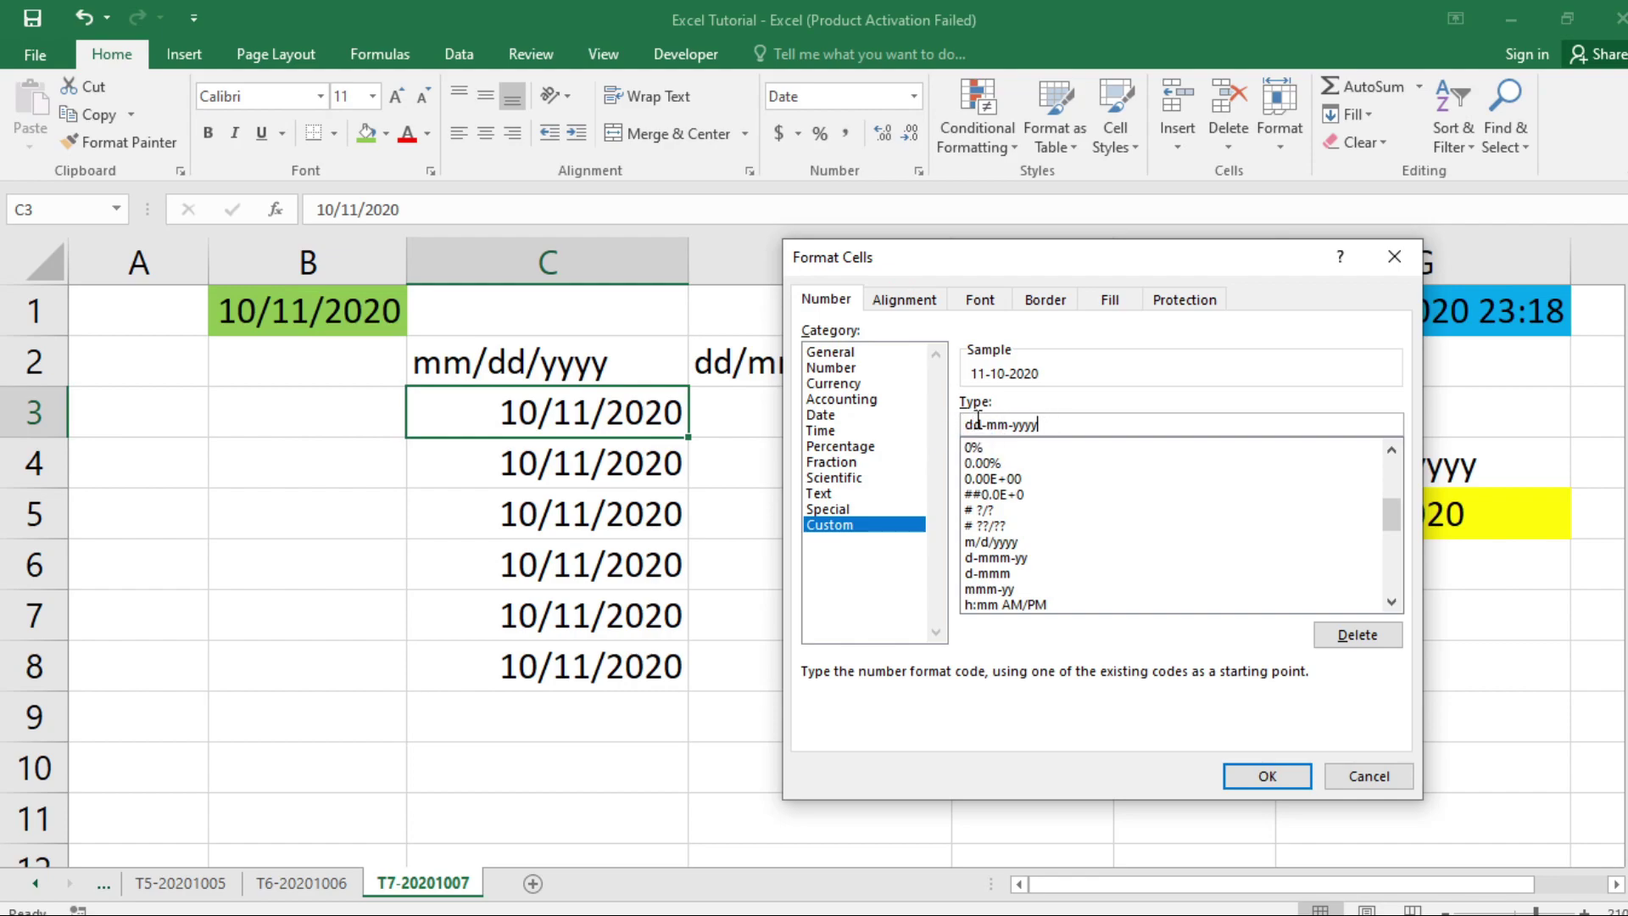
left_click(1051, 429)
left_click(1001, 428)
left_click(996, 430)
left_click(996, 431)
left_click(947, 439)
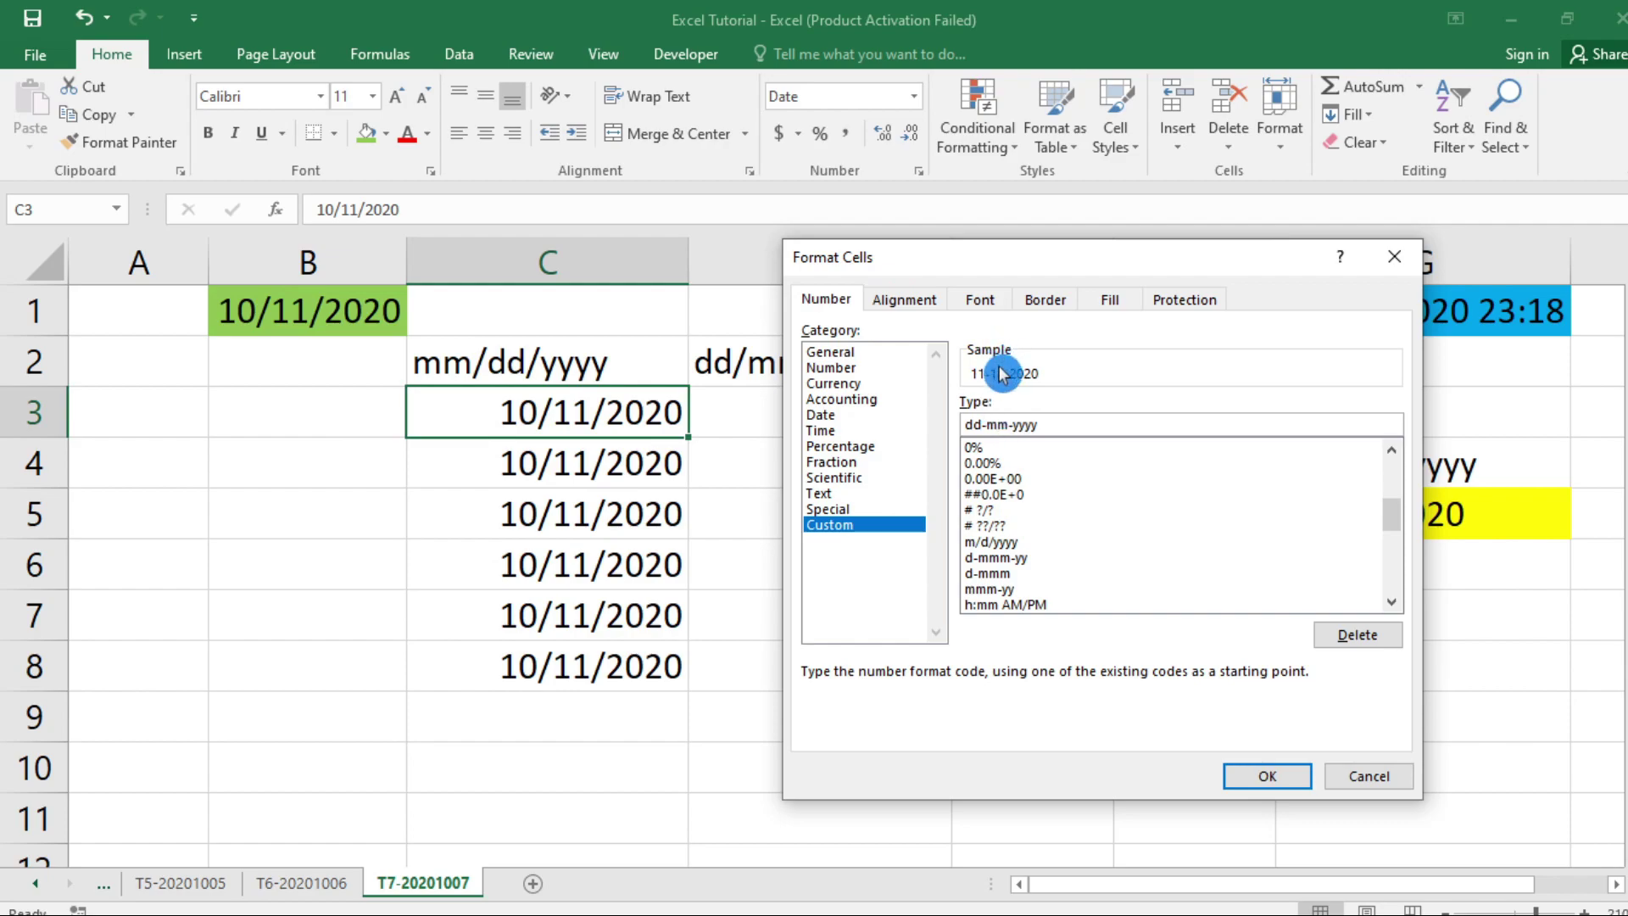
left_click(992, 428)
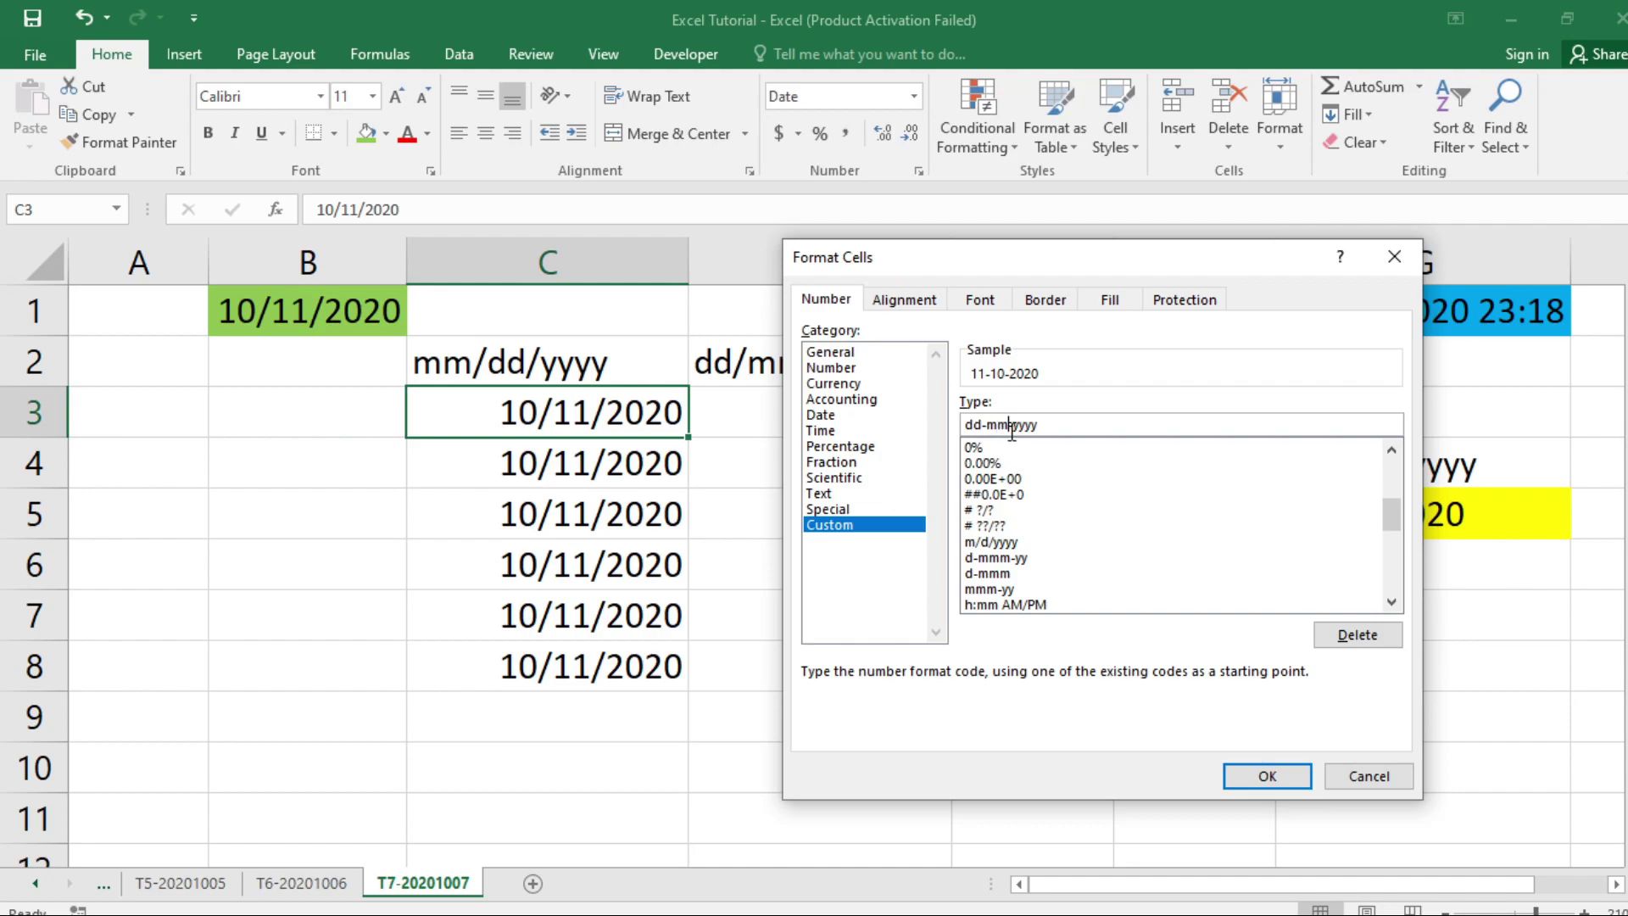
left_click(1010, 426)
type("m")
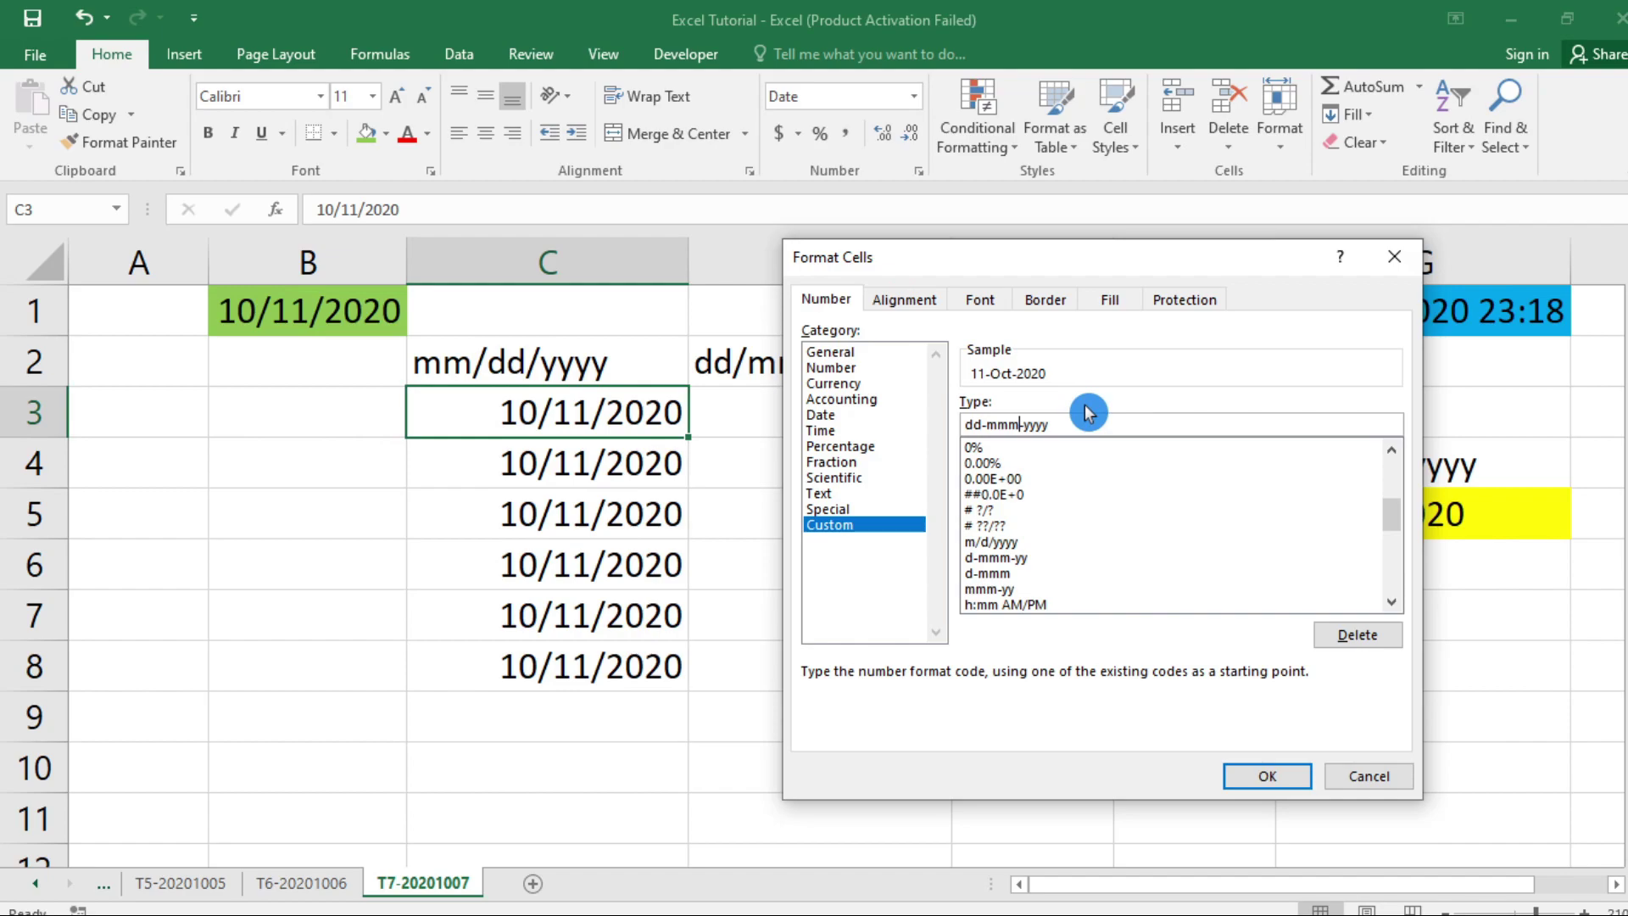
type("m")
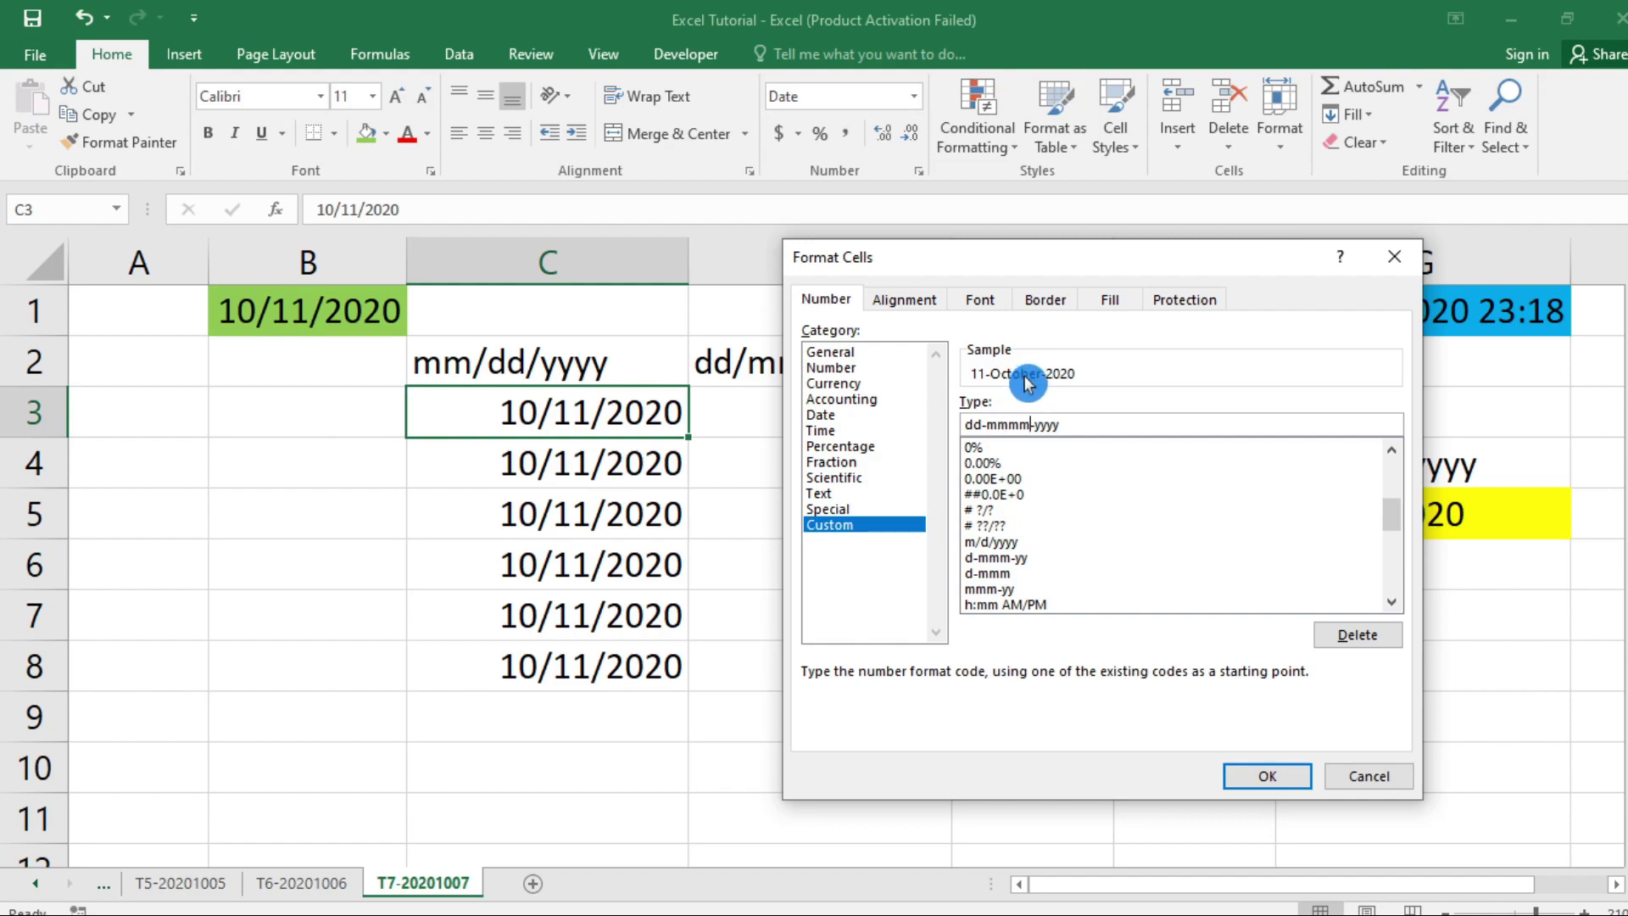
left_click(977, 424)
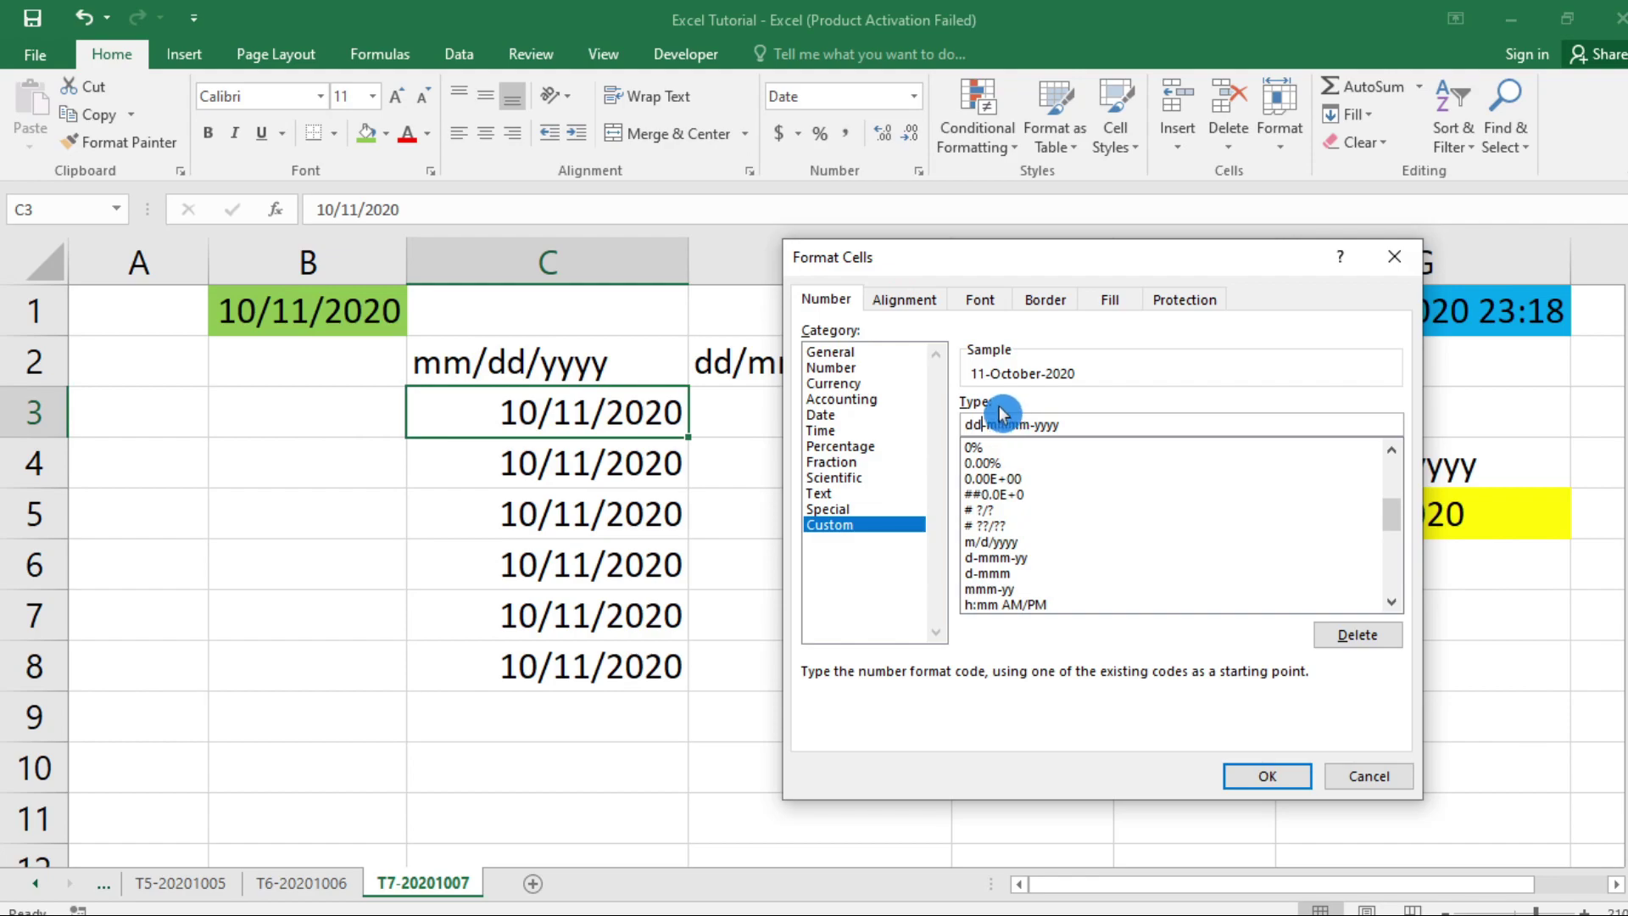
type("d")
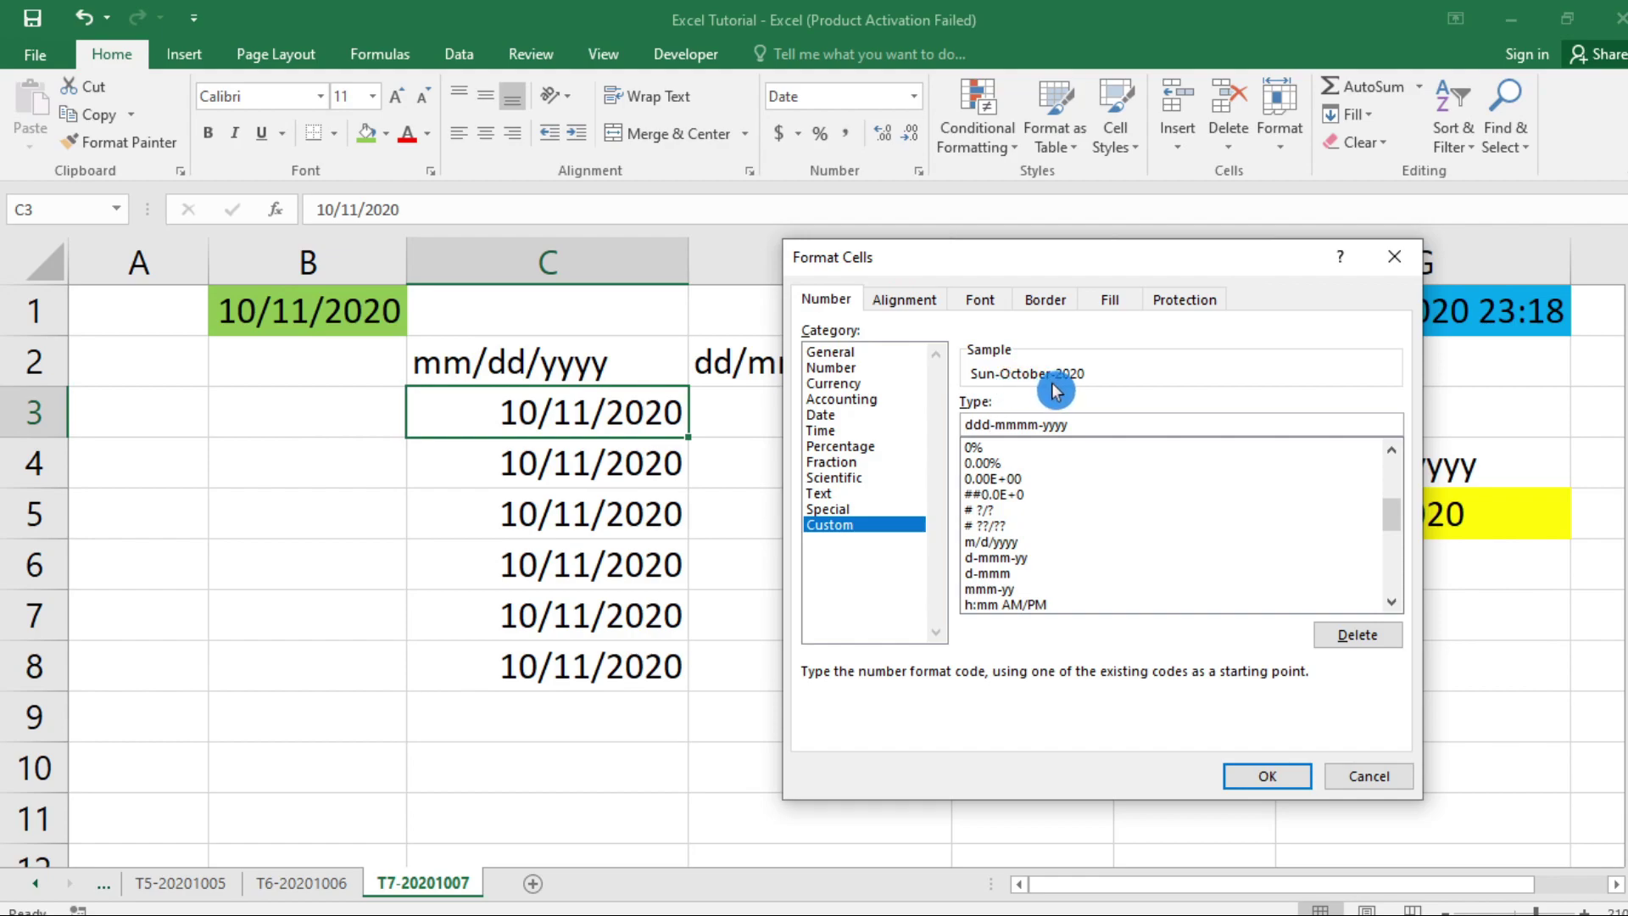
type("d")
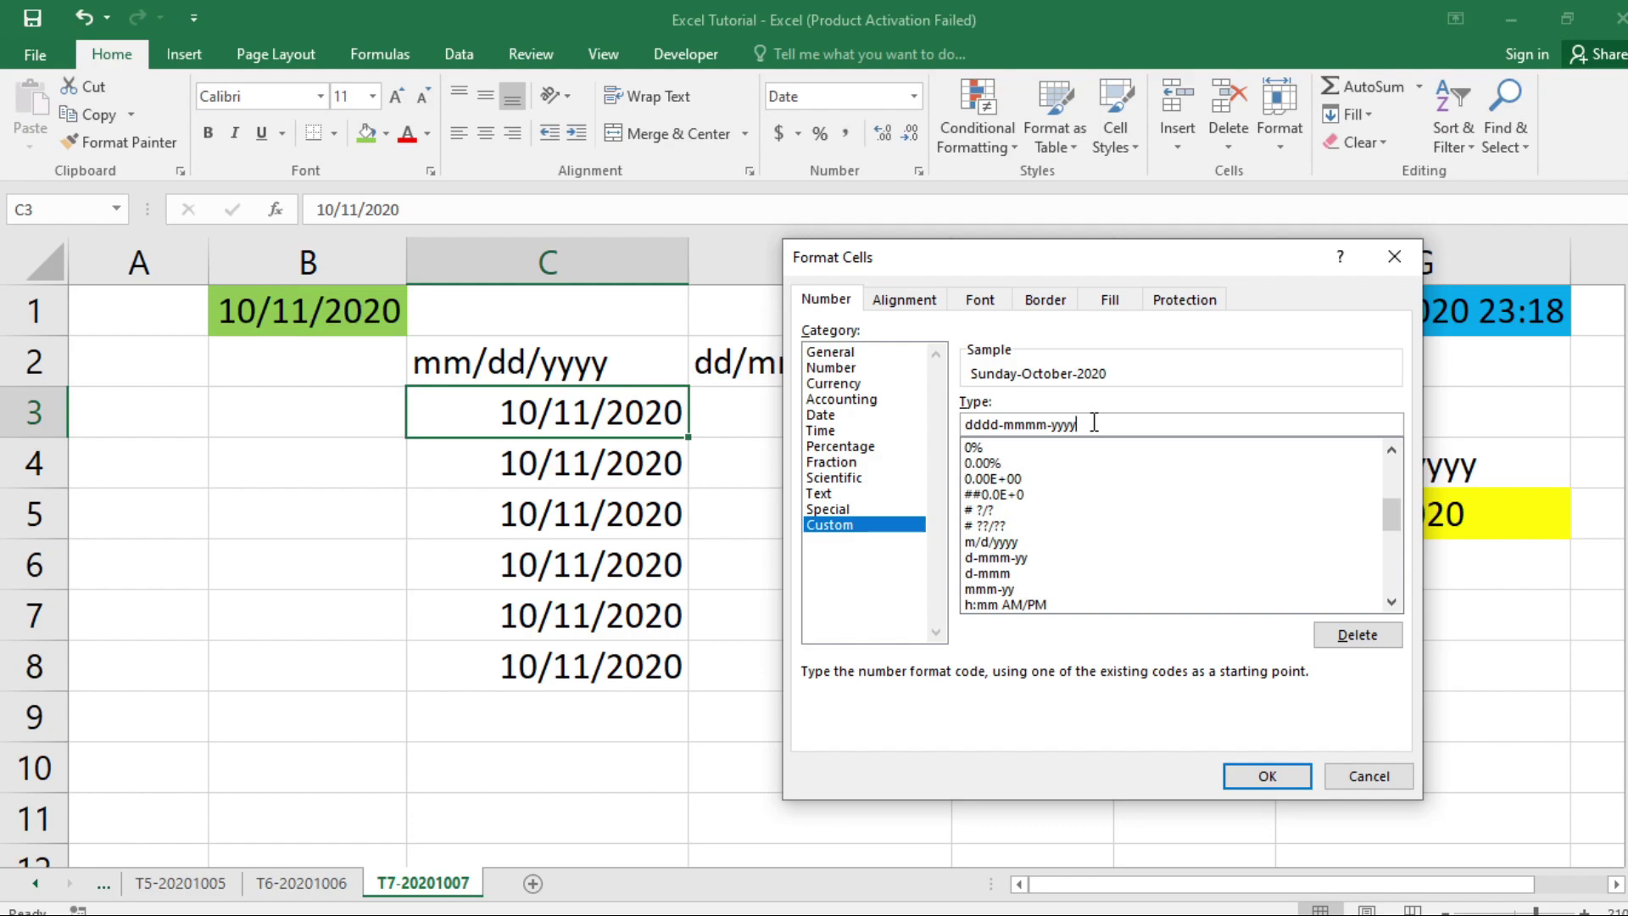
key("BackSpace")
key("BackSpace")
type("y")
left_click(1059, 422)
key("BackSpace")
key("BackSpace")
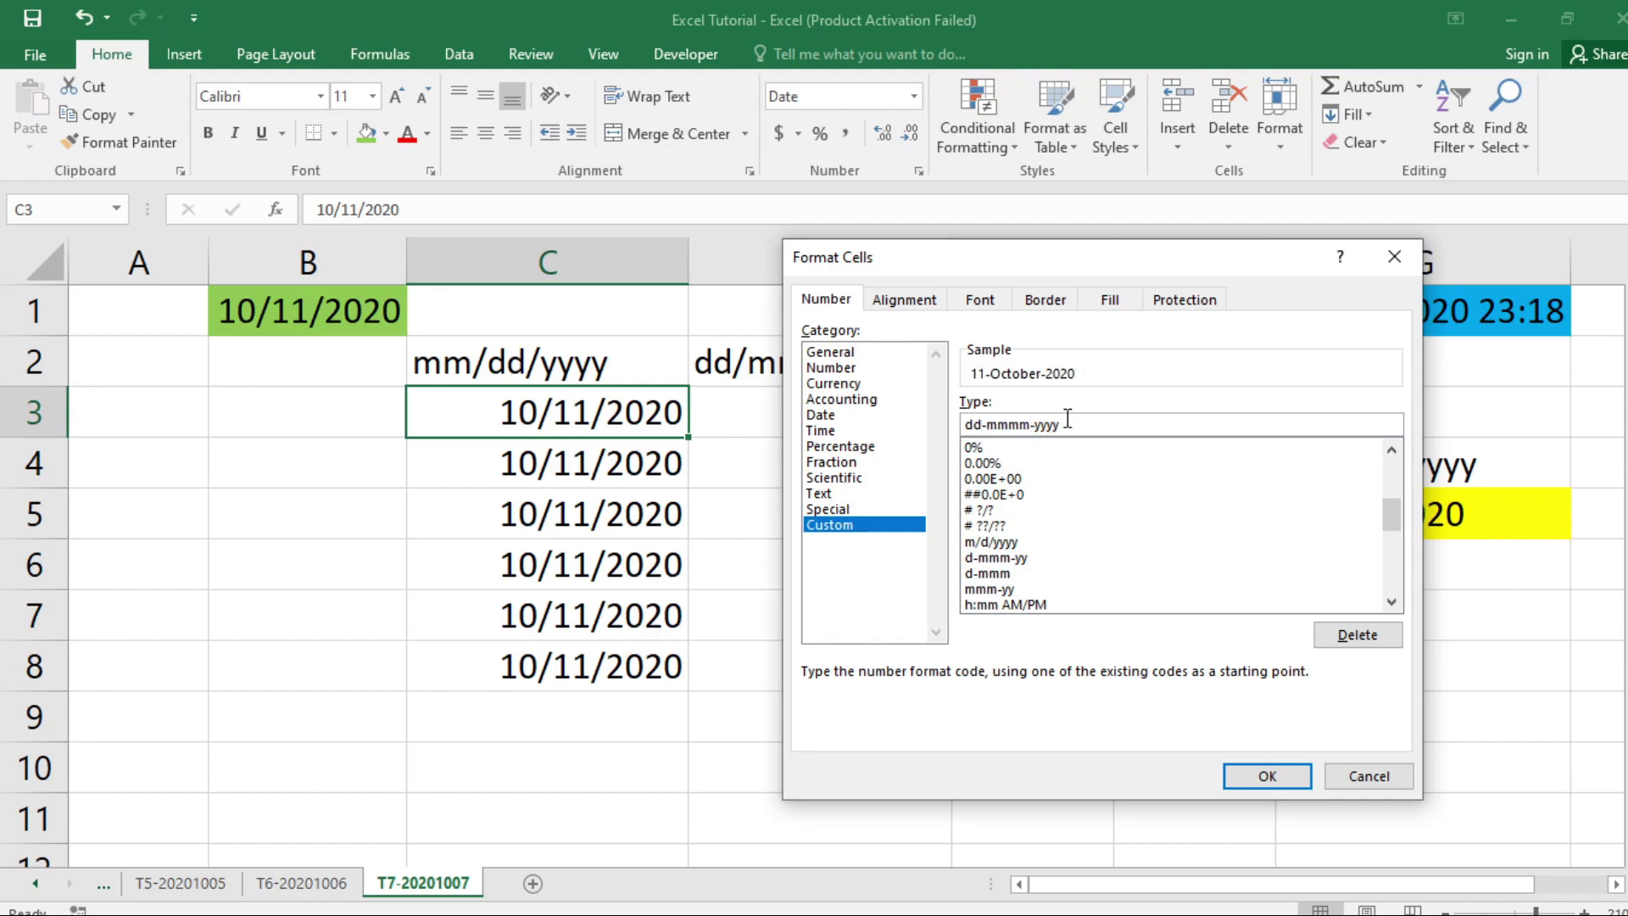
key("Right")
key("Delete")
key("Delete")
Apply dd-mm-yyyy so C3 reads 11-10-2020, then compare it with C4's Date format
left_click(1264, 784)
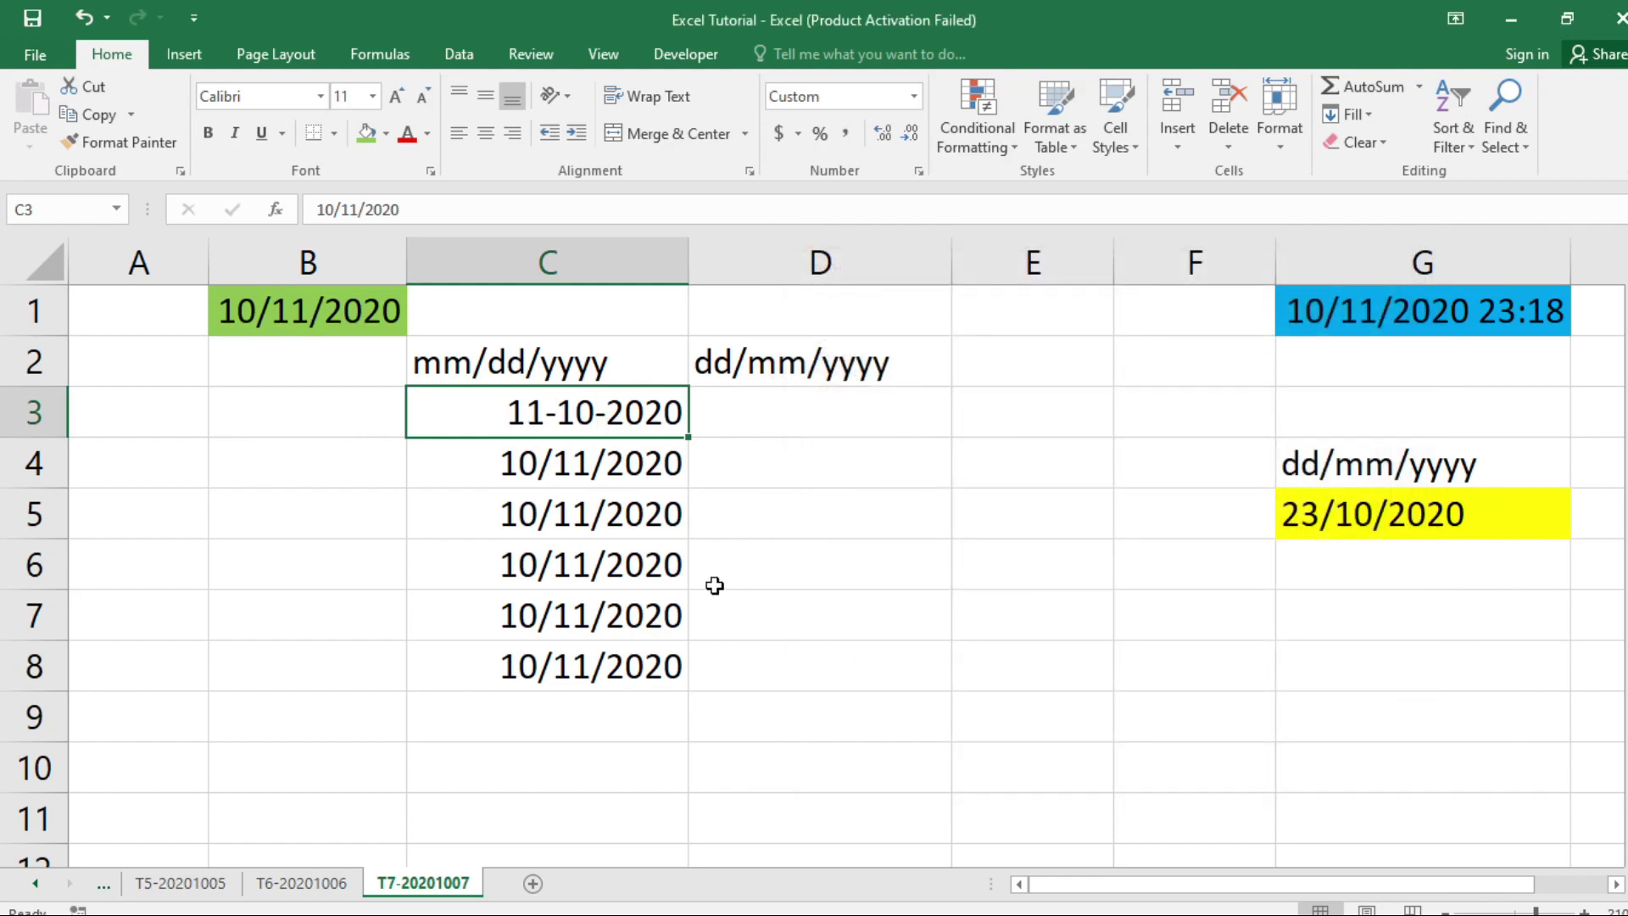
left_click(591, 466)
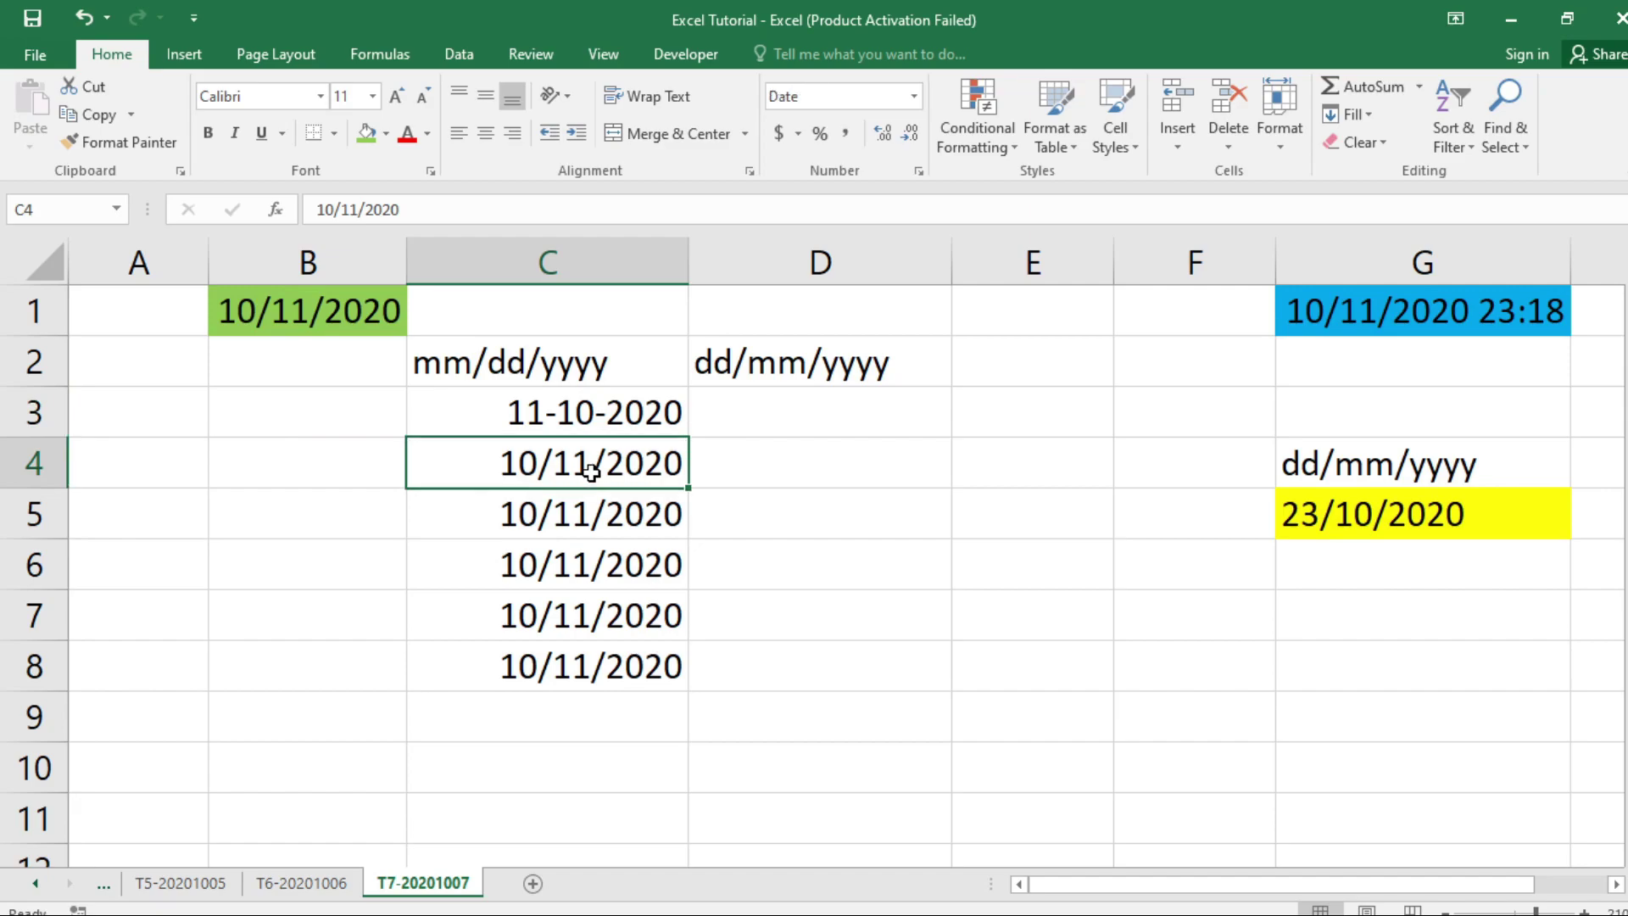
left_click(609, 416)
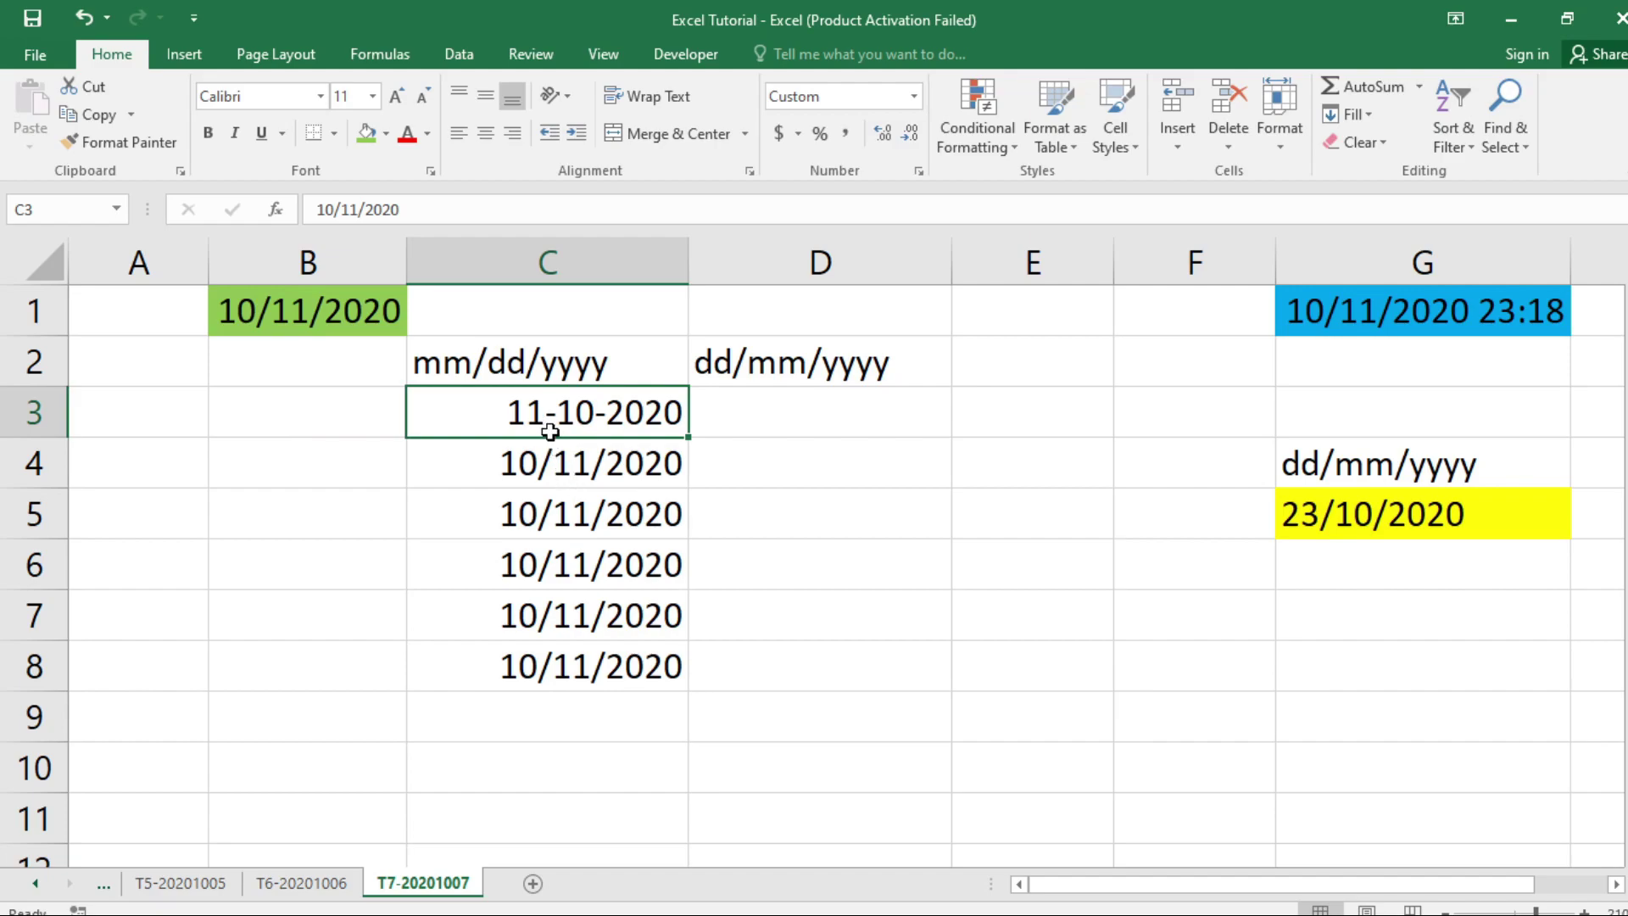
left_click(579, 462)
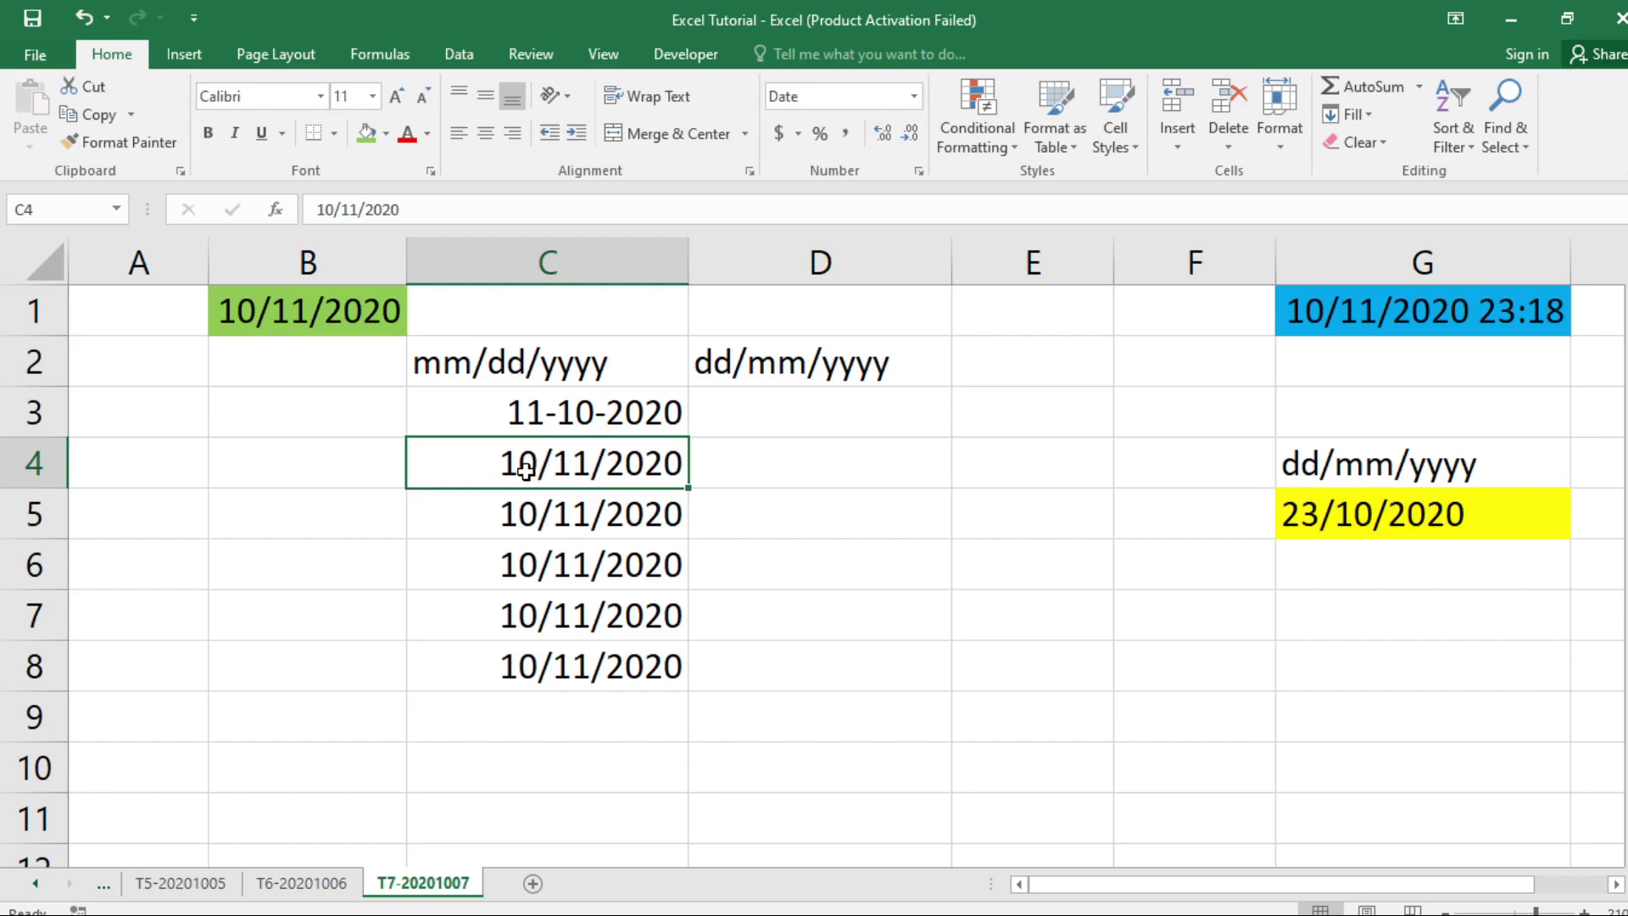
Select C3 and open the Home Number Format list, previewing Long Date as Sunday, October 11, 2020
left_click(535, 412)
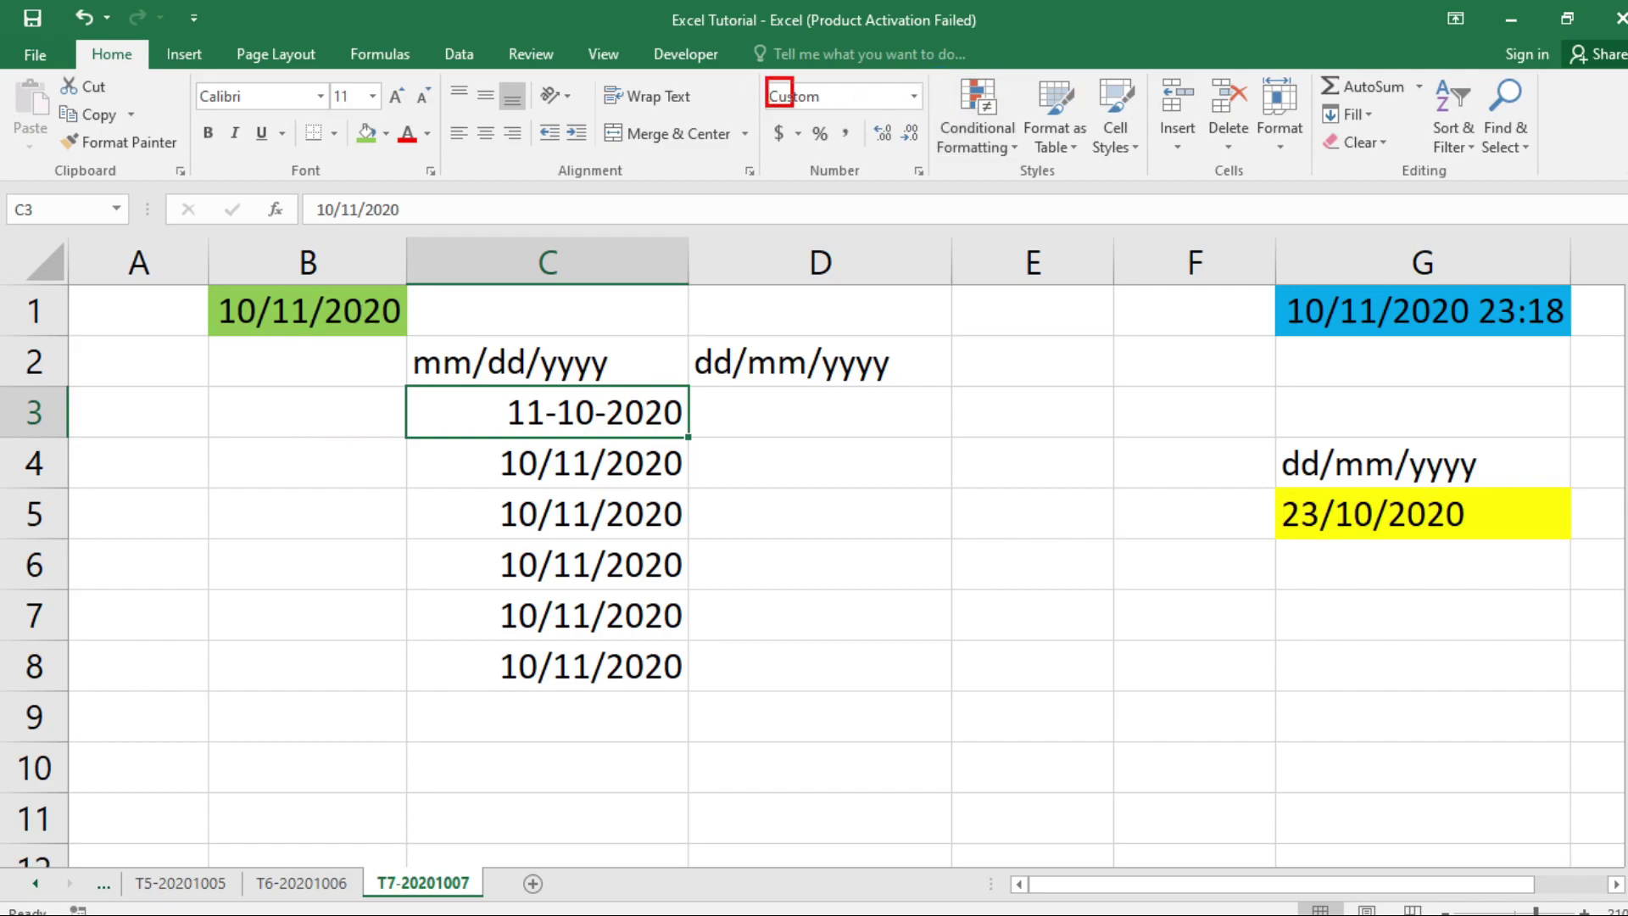
left_click_drag(774, 77, 928, 115)
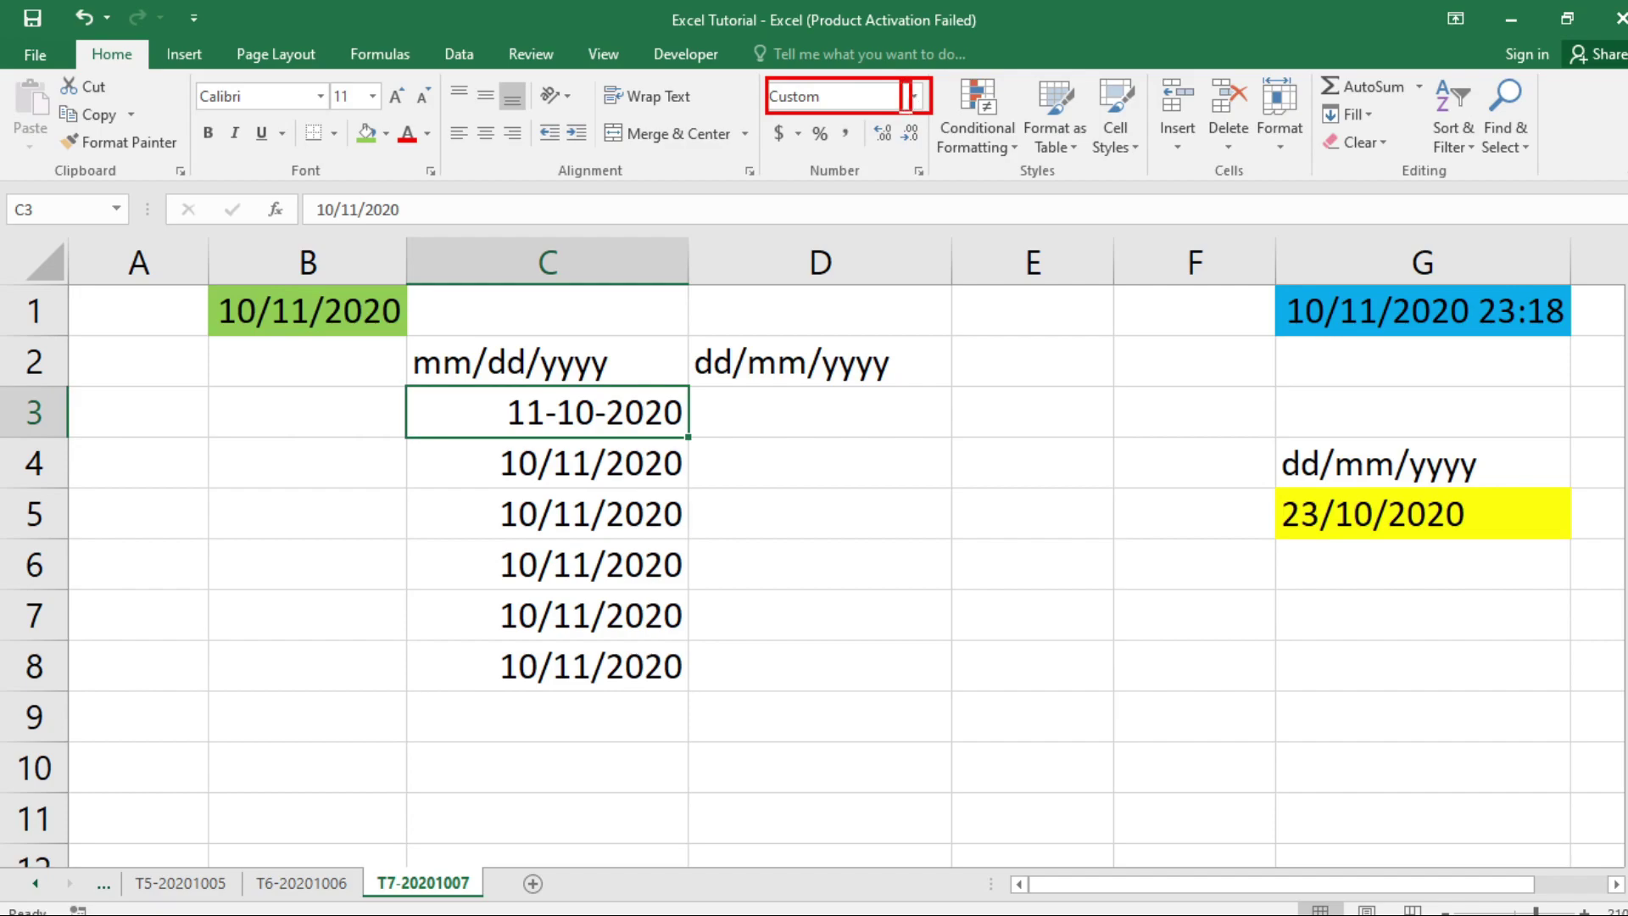
left_click(914, 98)
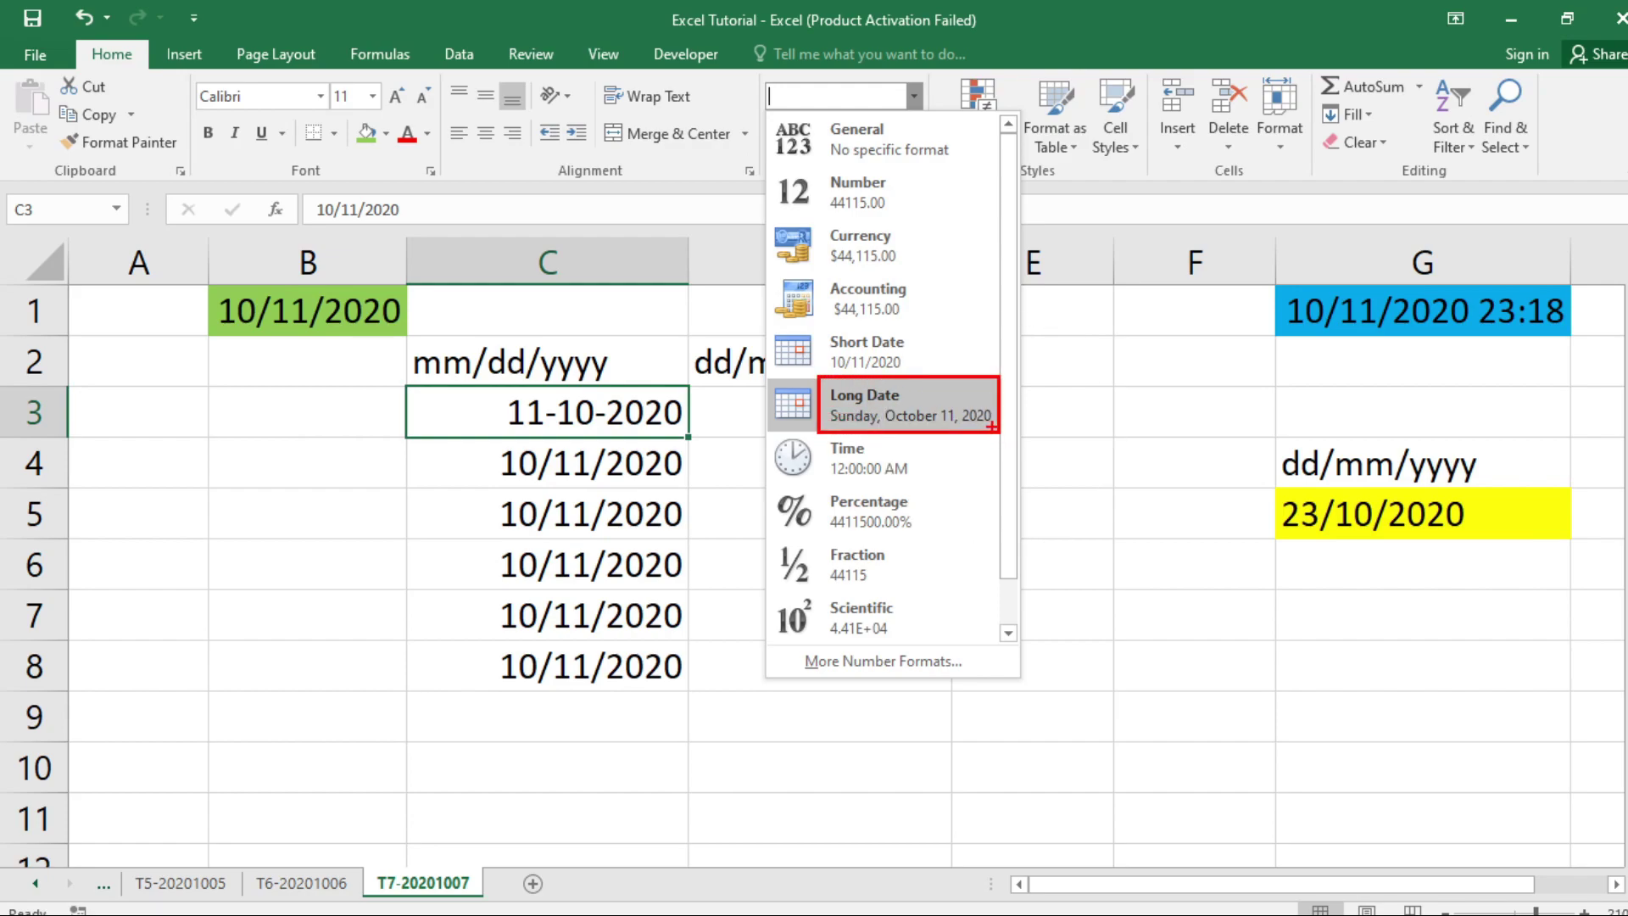
Preview C4's options in the Number Format list and dismiss it without changing anything
left_click(745, 436)
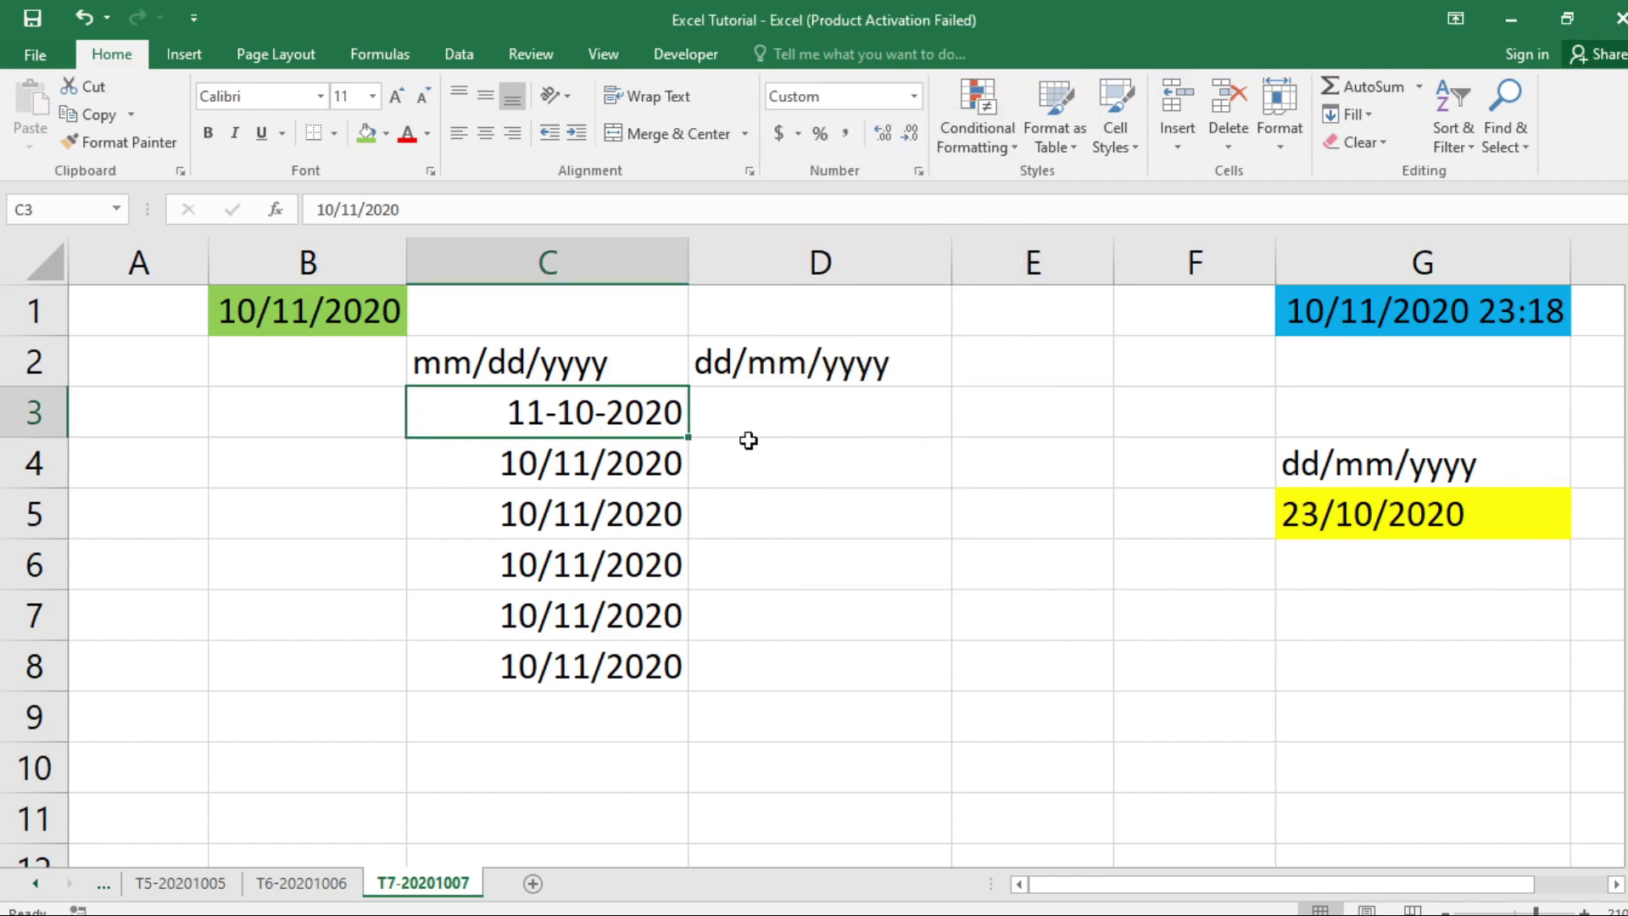
left_click(631, 461)
left_click(913, 96)
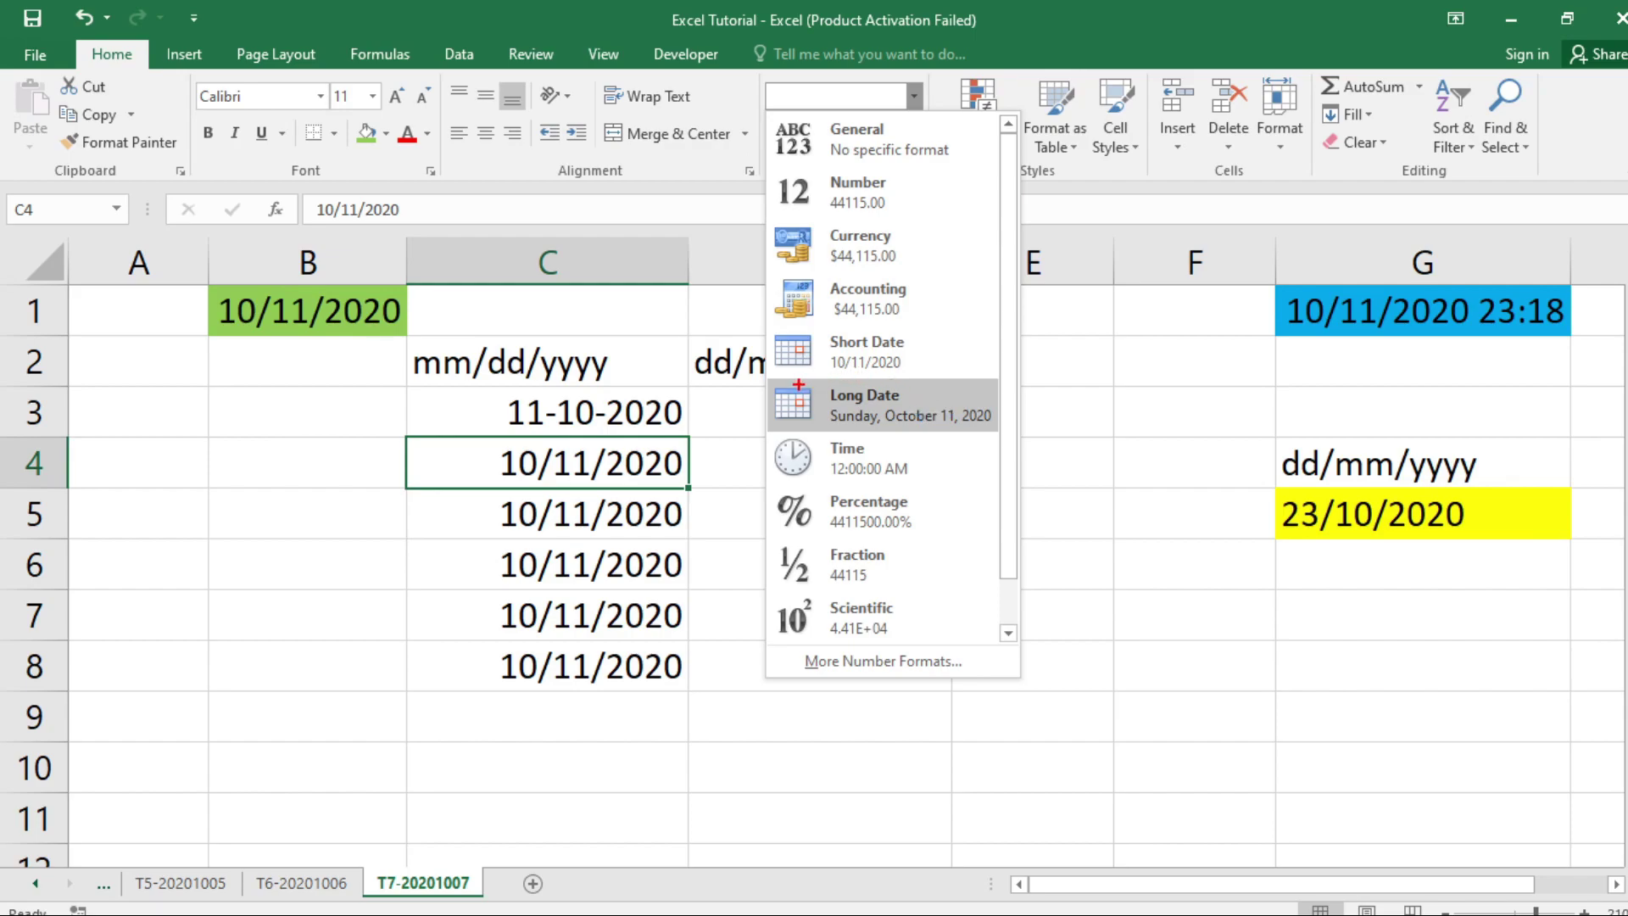
left_click_drag(799, 386, 1001, 444)
key("Escape")
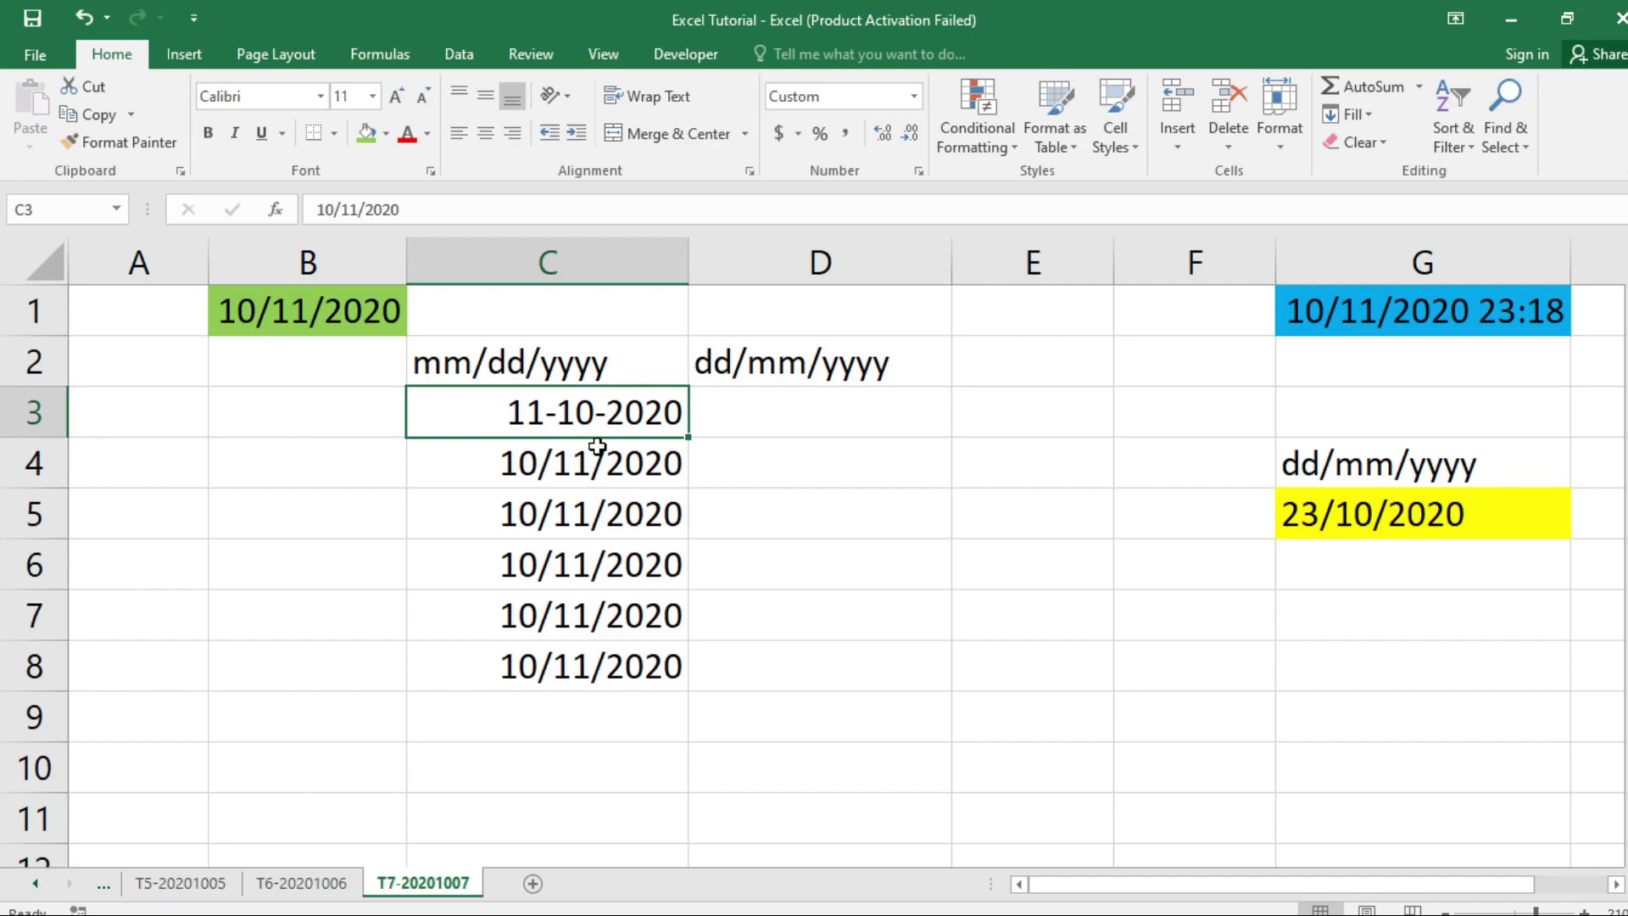
left_click(744, 412)
left_click(627, 473)
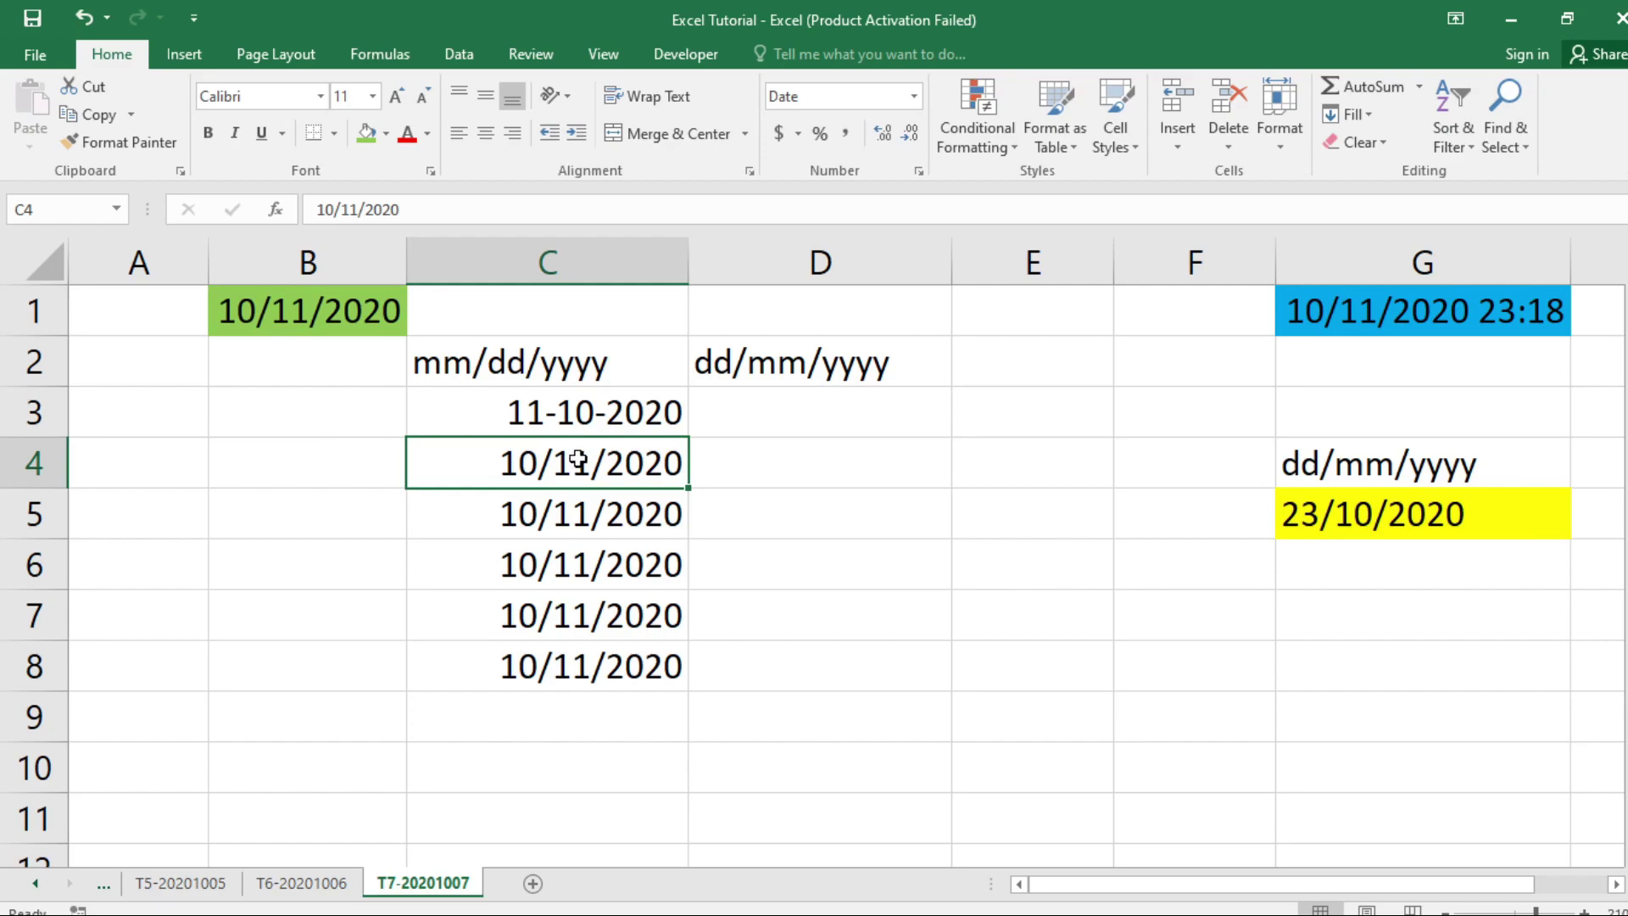
Give C4 the custom code dddd, dd-mm-yyyy so it shows Sunday, 11-10-2020
right_click(578, 460)
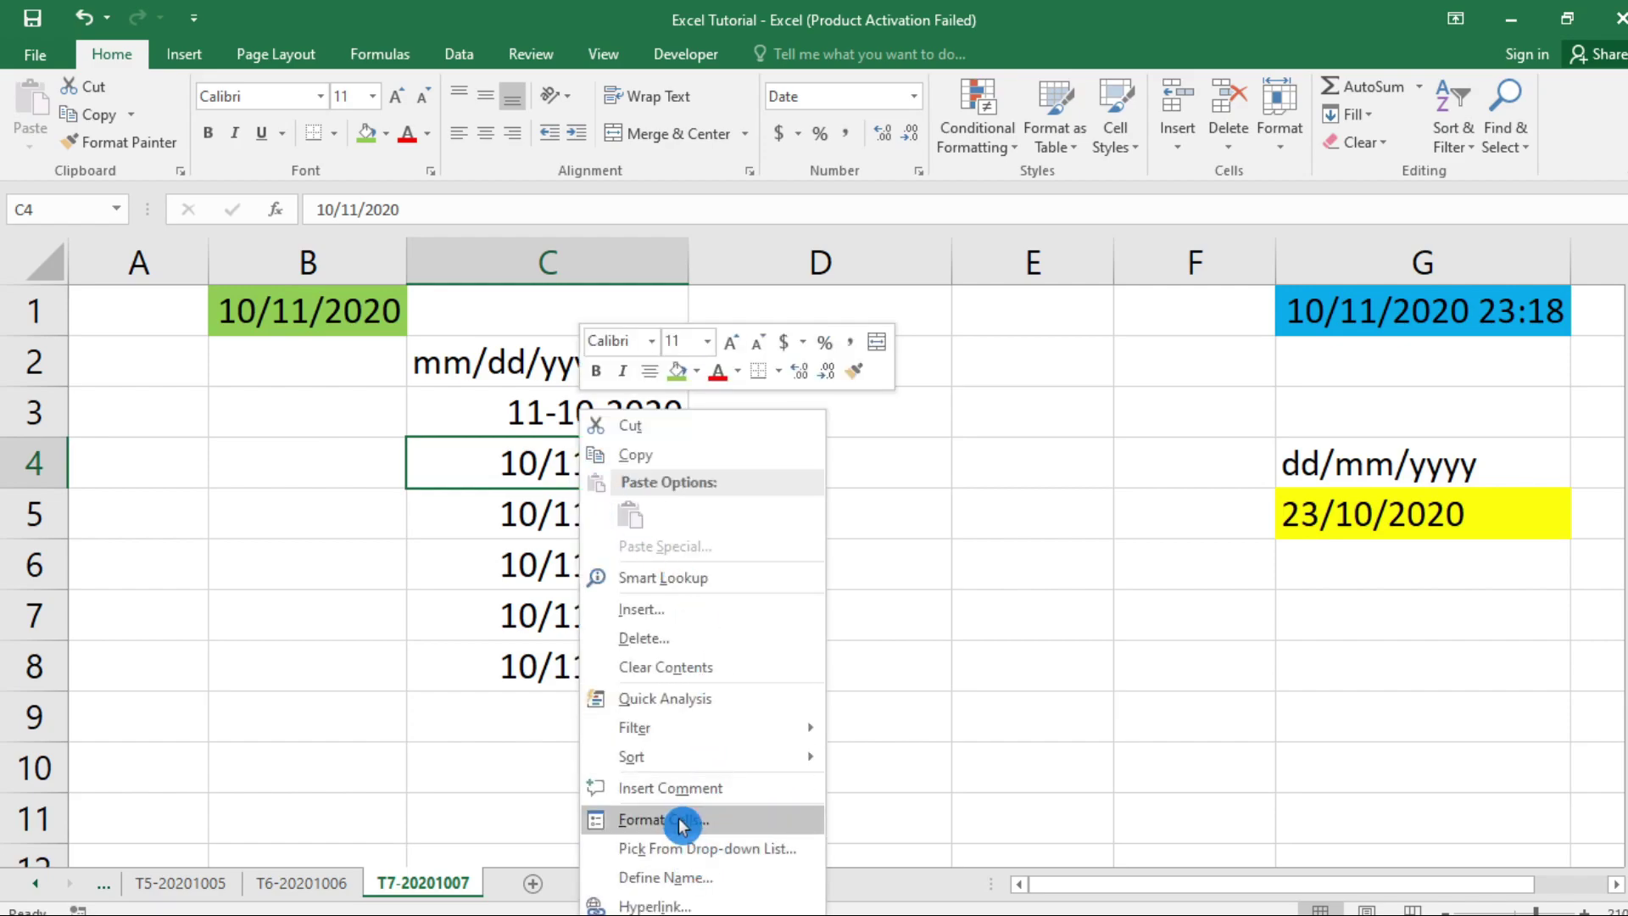
left_click(678, 815)
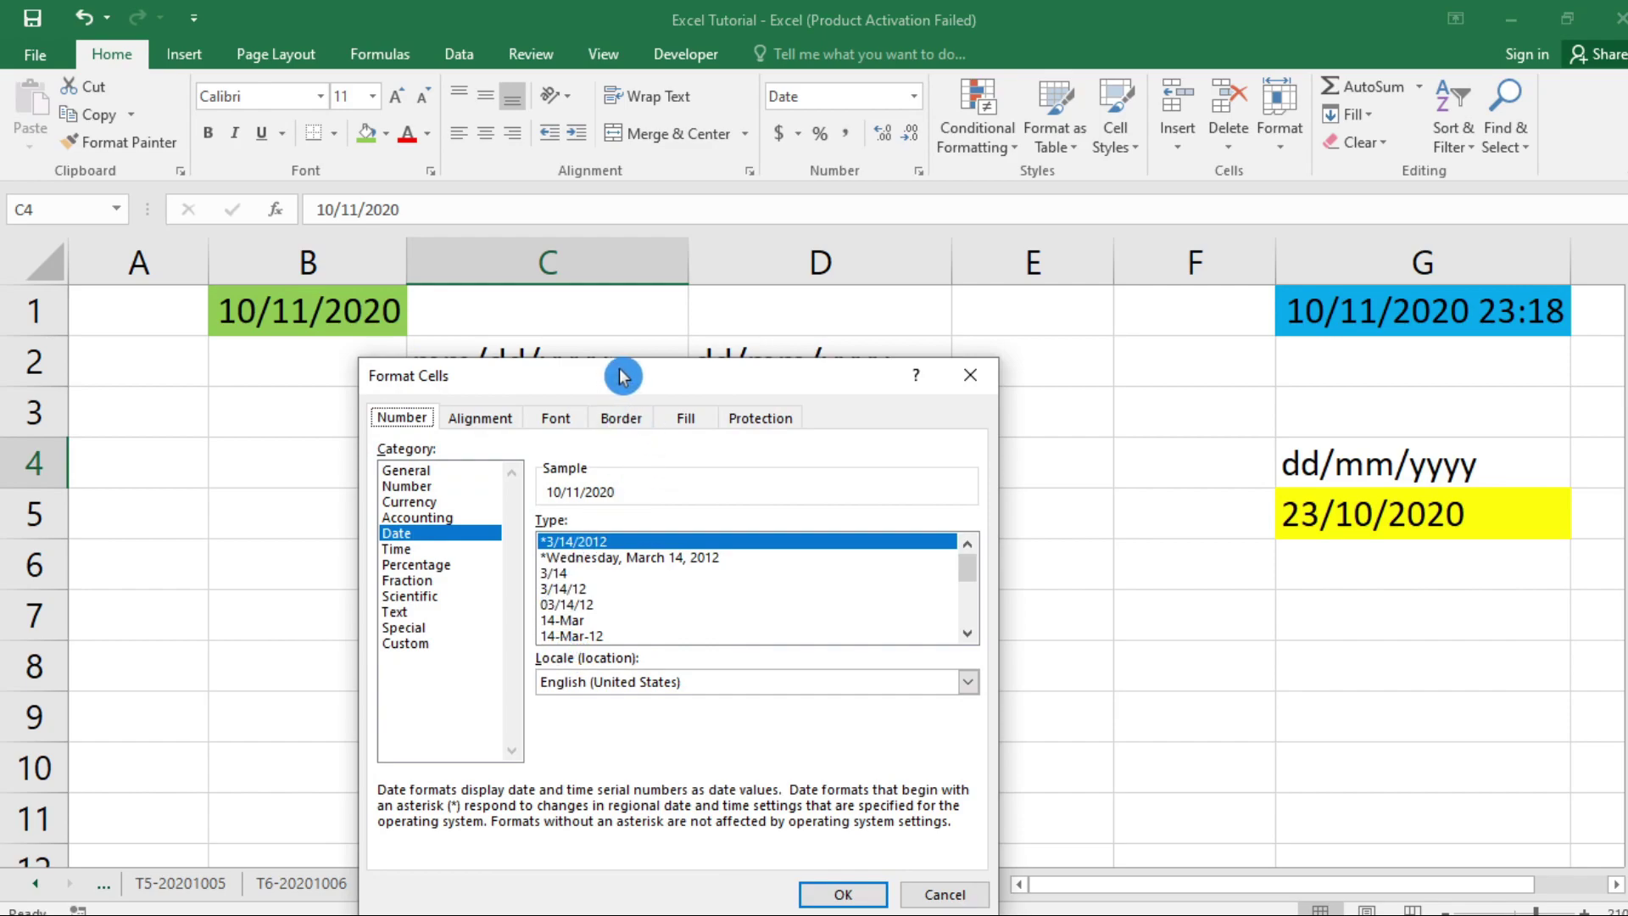
left_click_drag(625, 374, 970, 243)
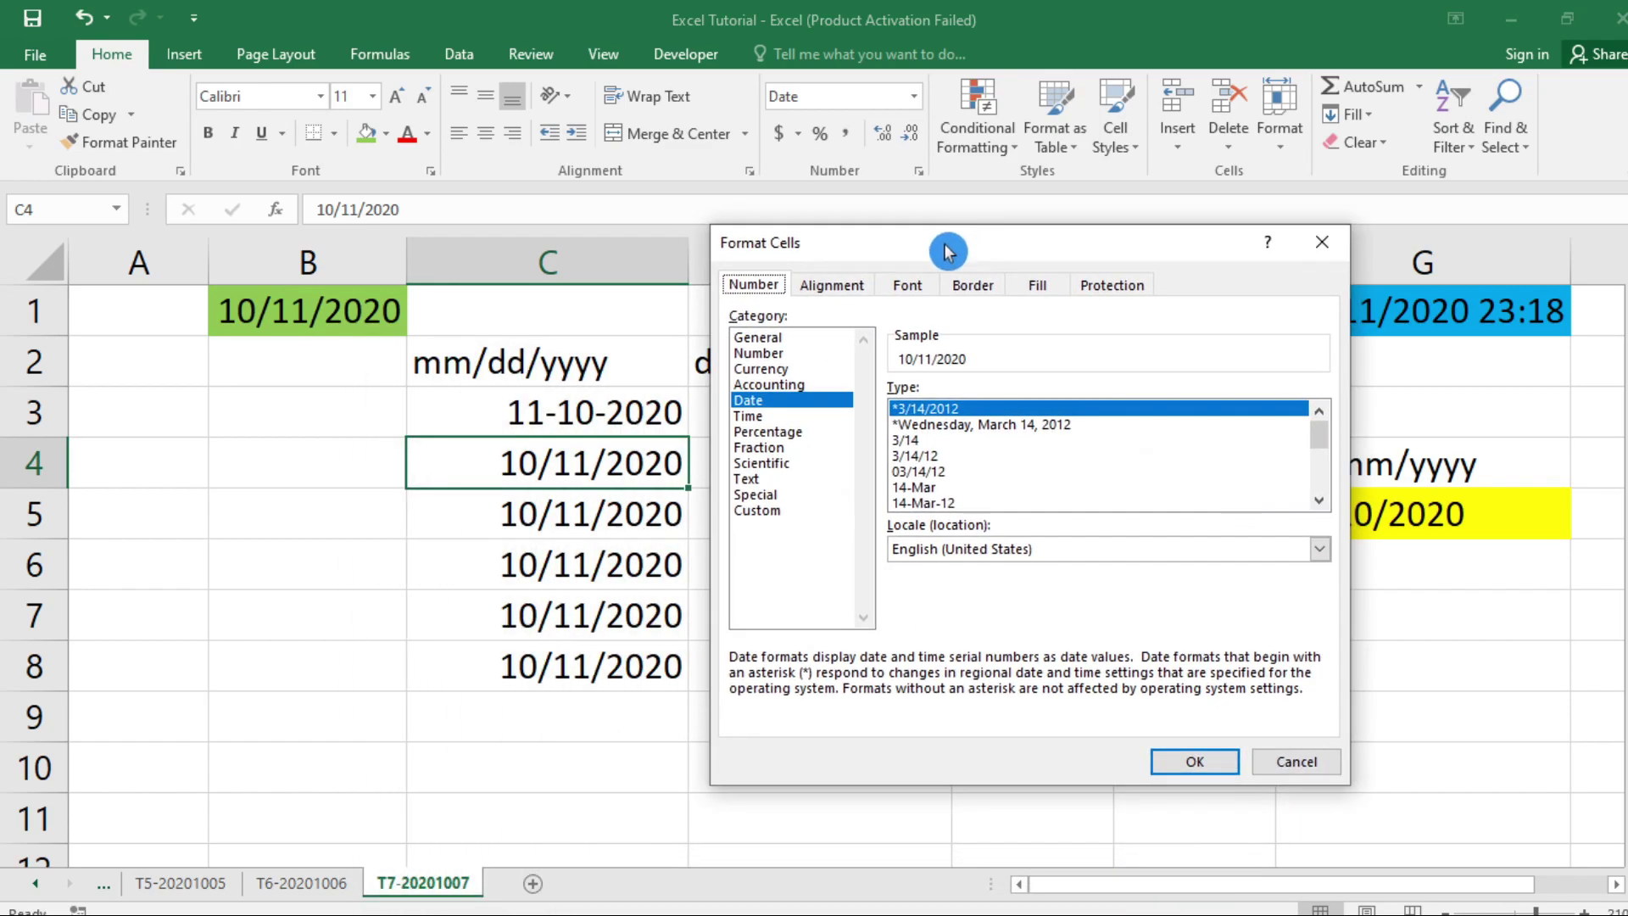
left_click(784, 511)
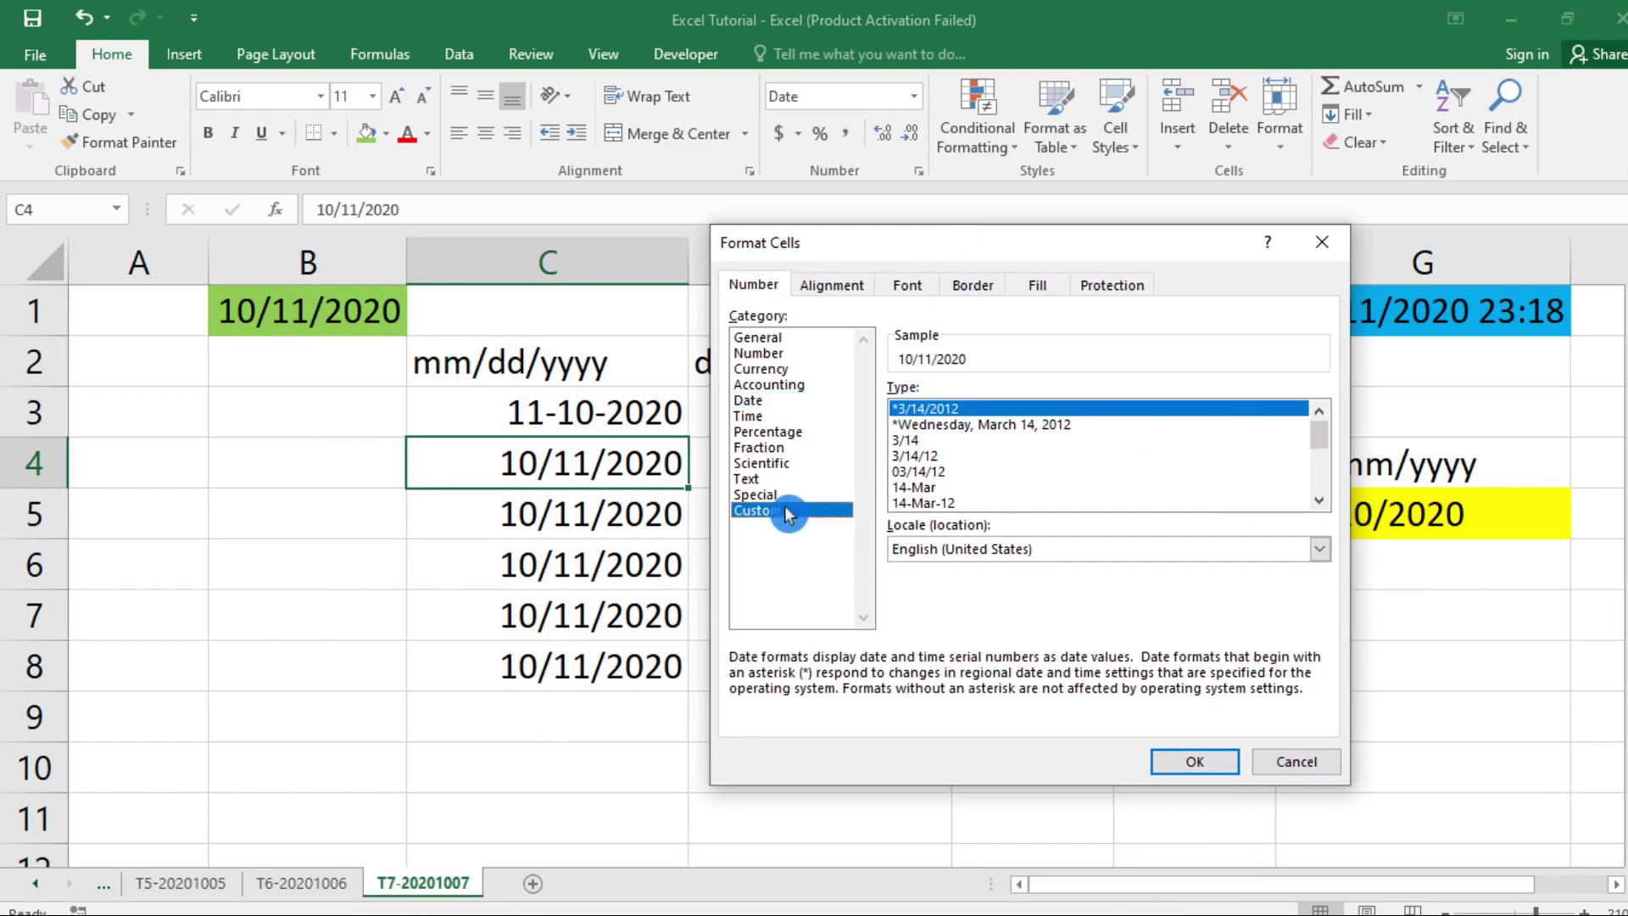
left_click_drag(982, 411, 888, 410)
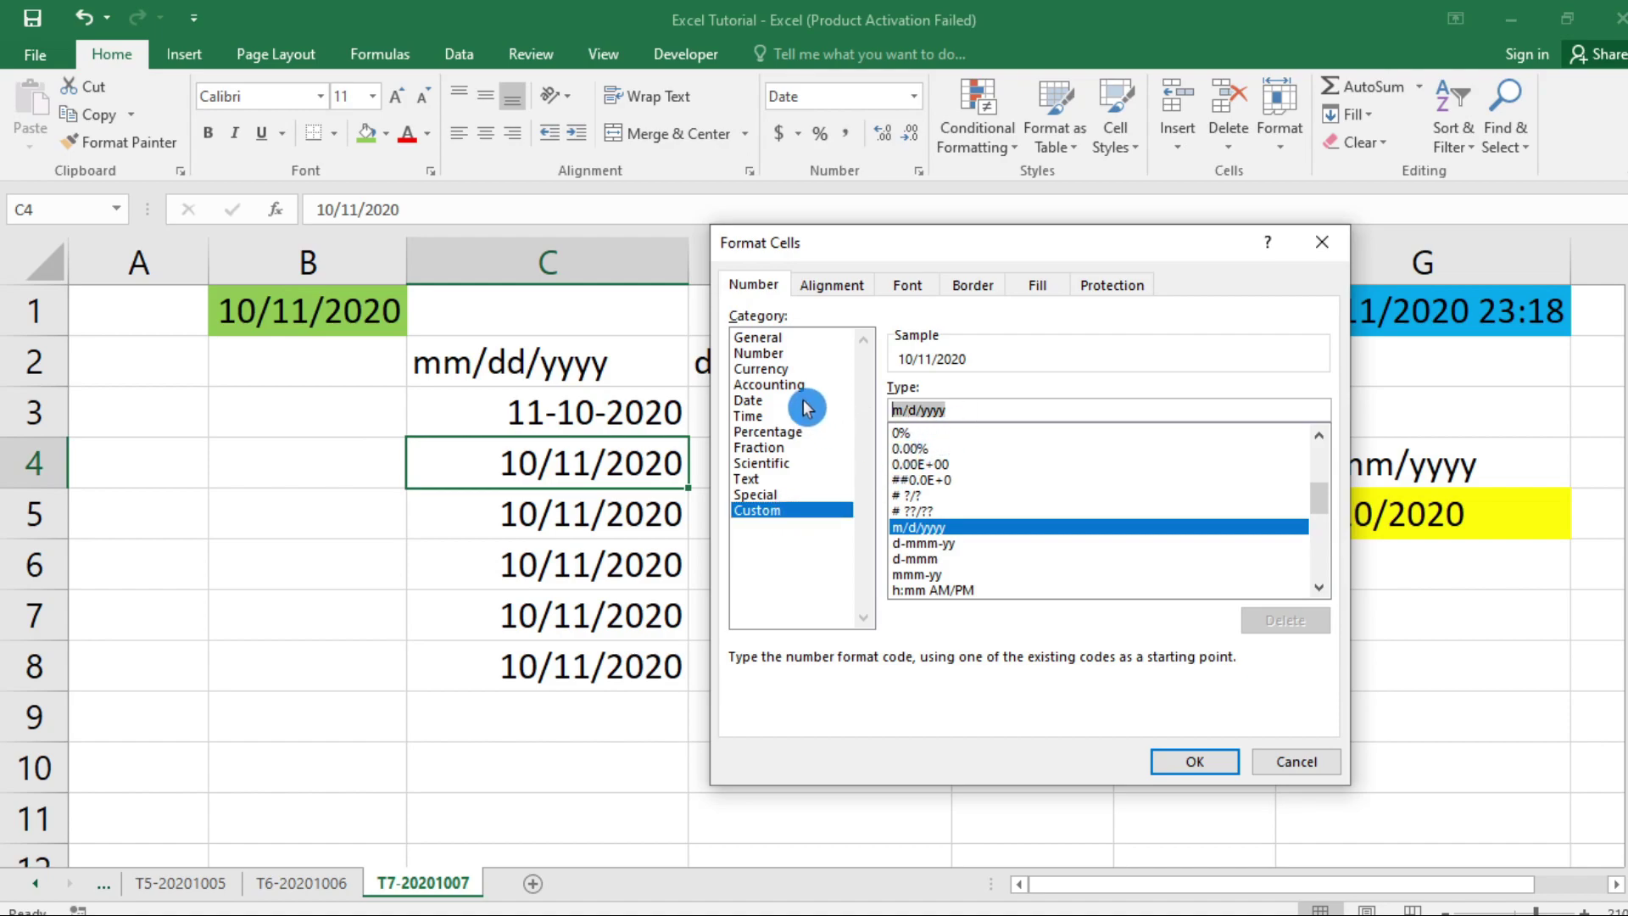
type("dd")
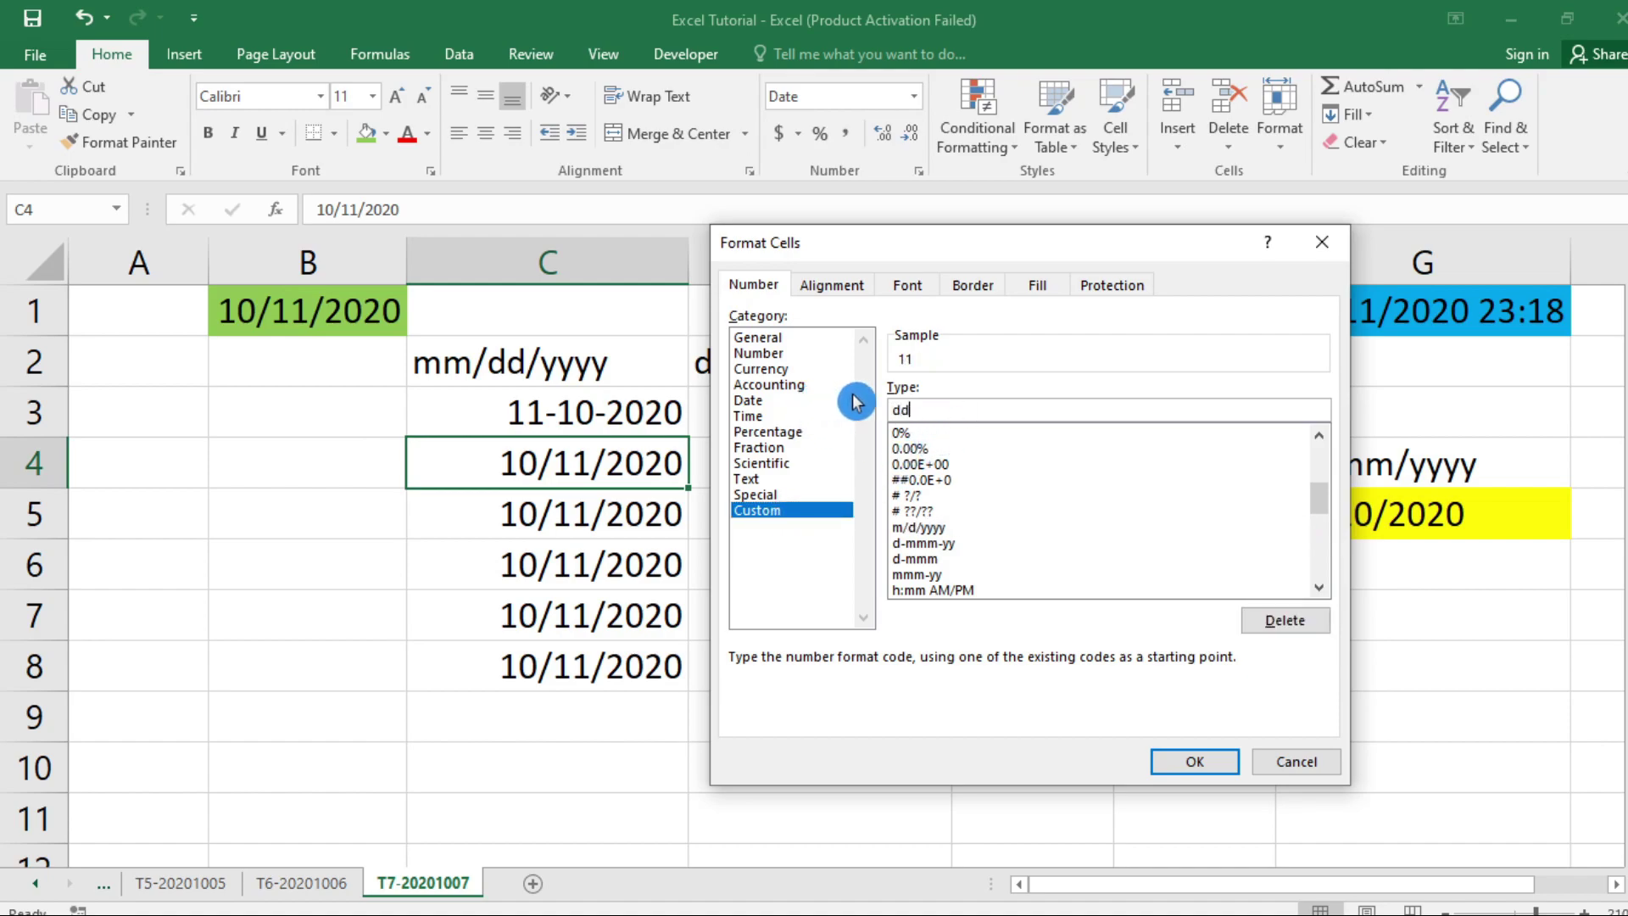
type("dd")
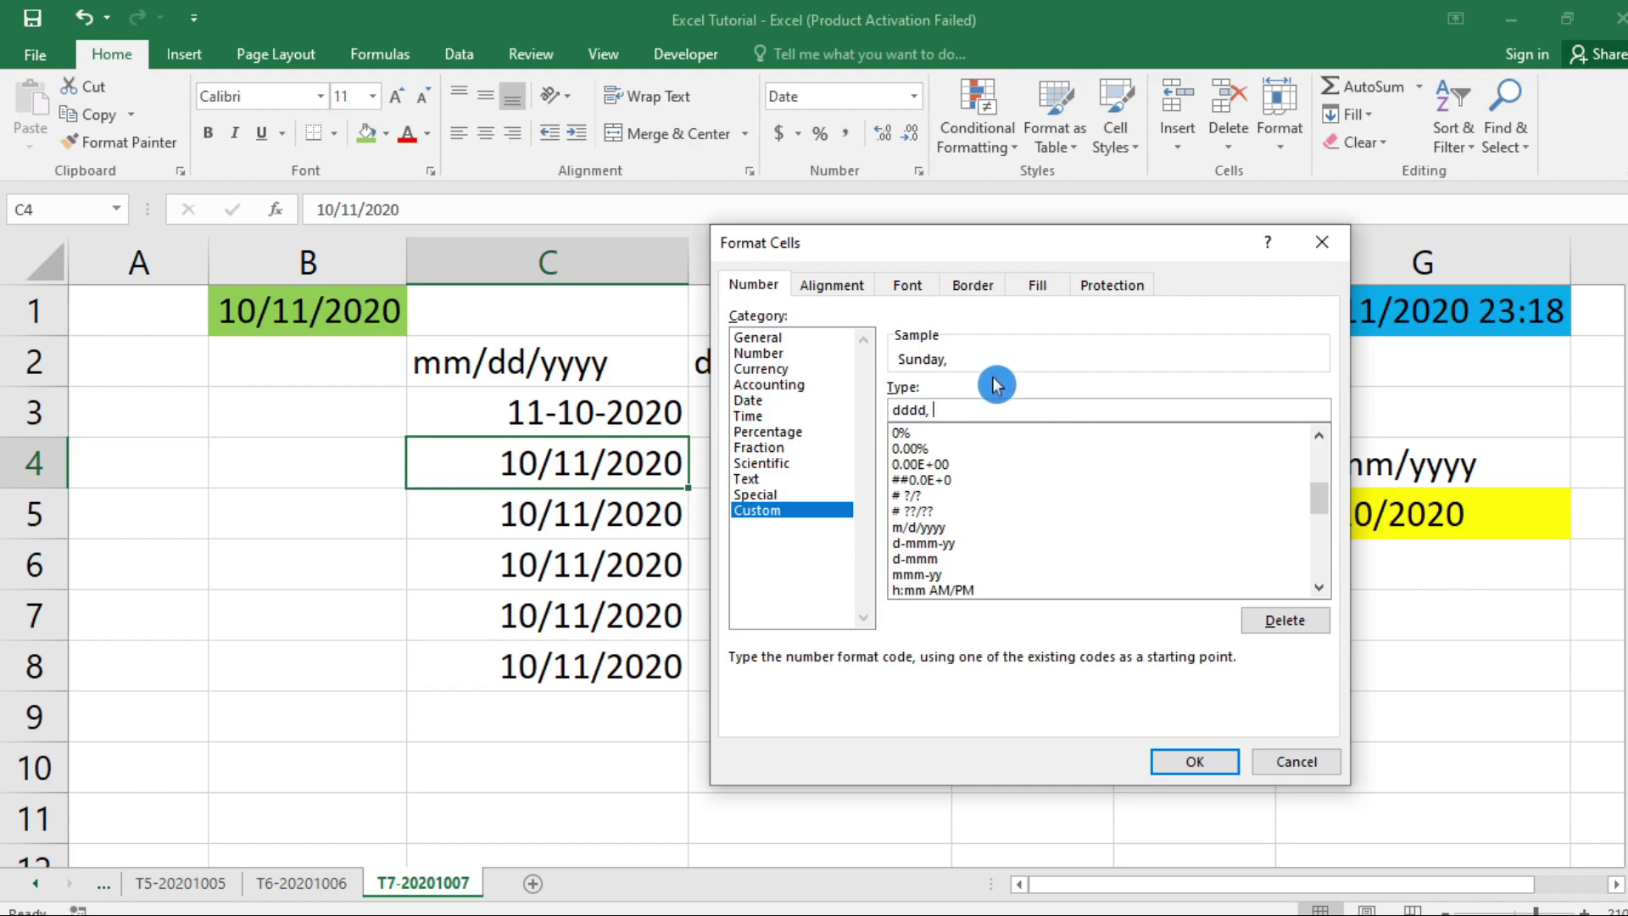
type("dd")
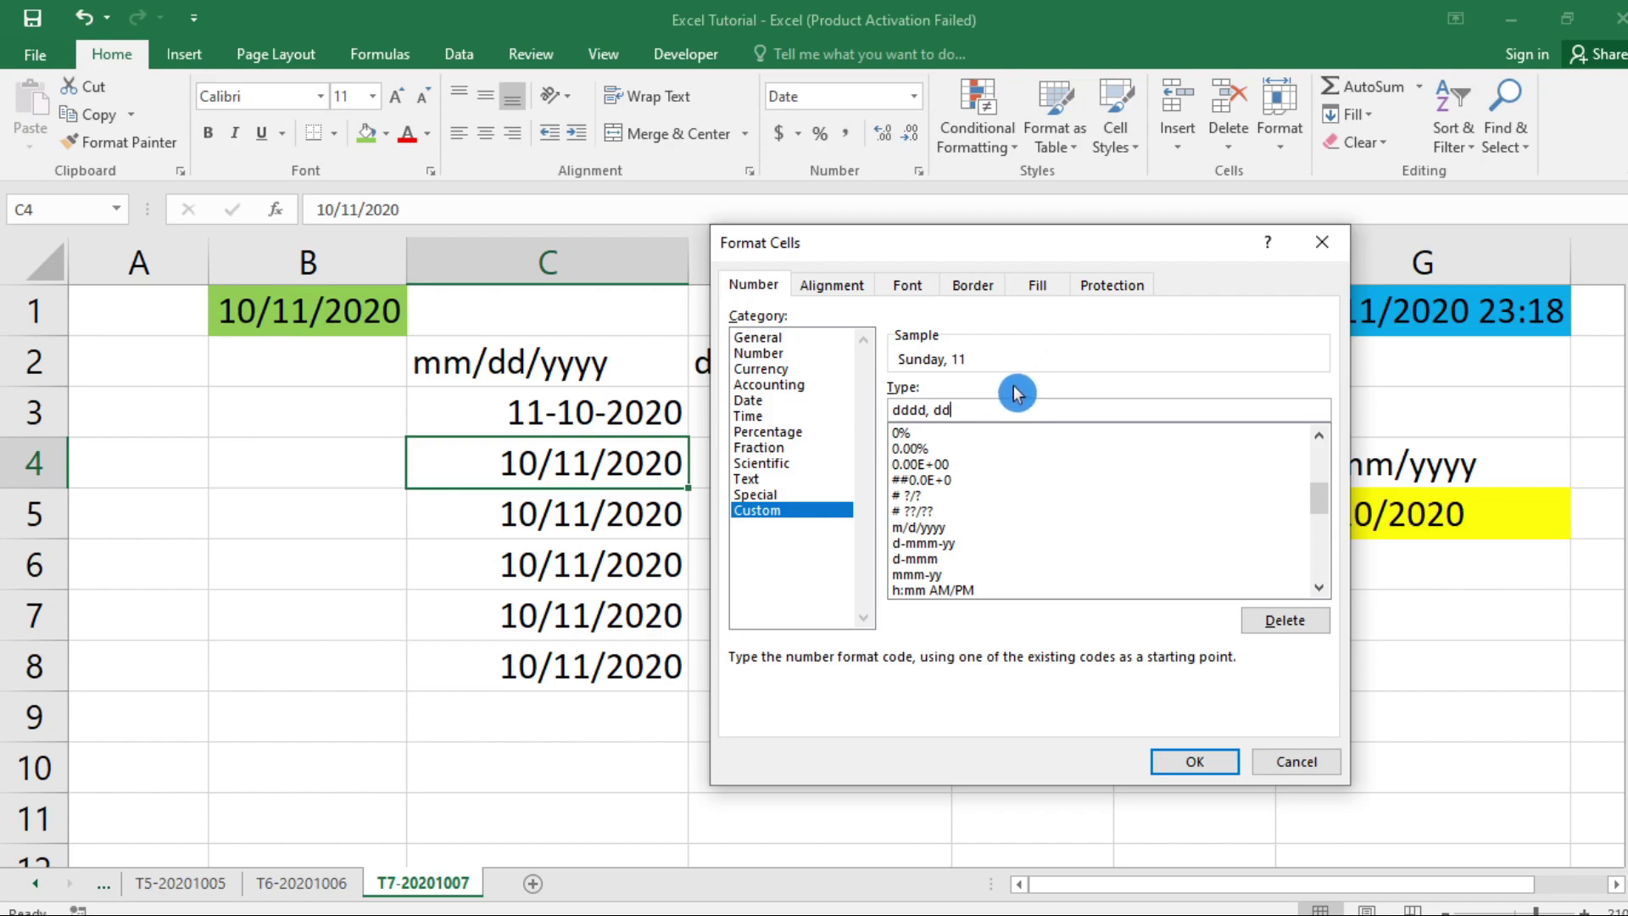
type("-")
type("mmm")
key("BackSpace")
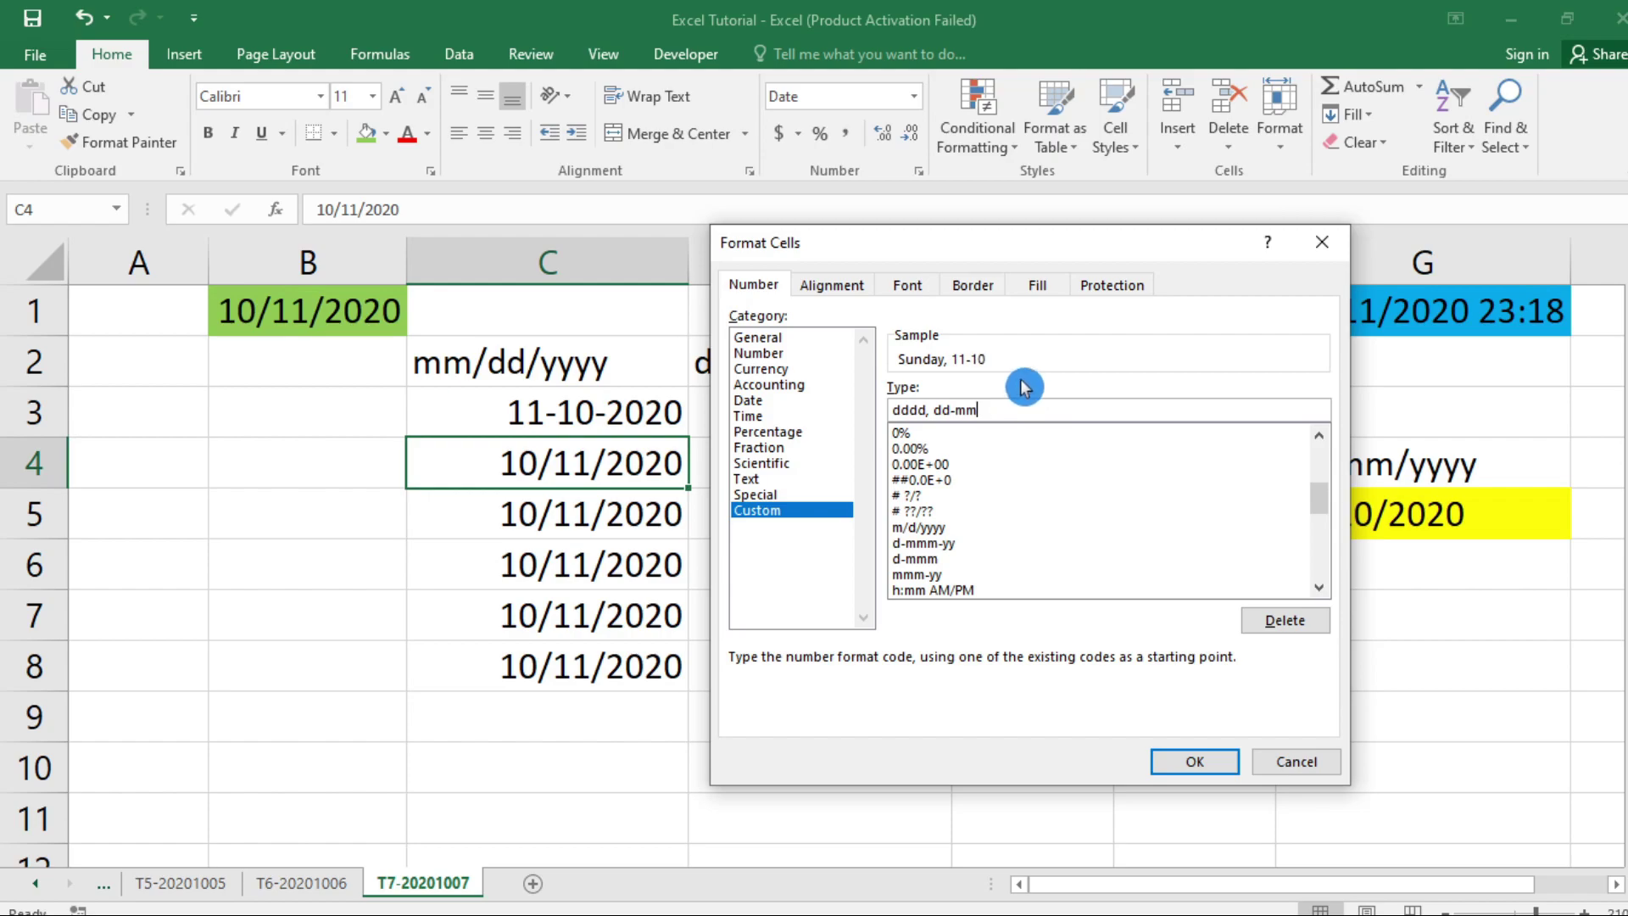
type("-yyyy")
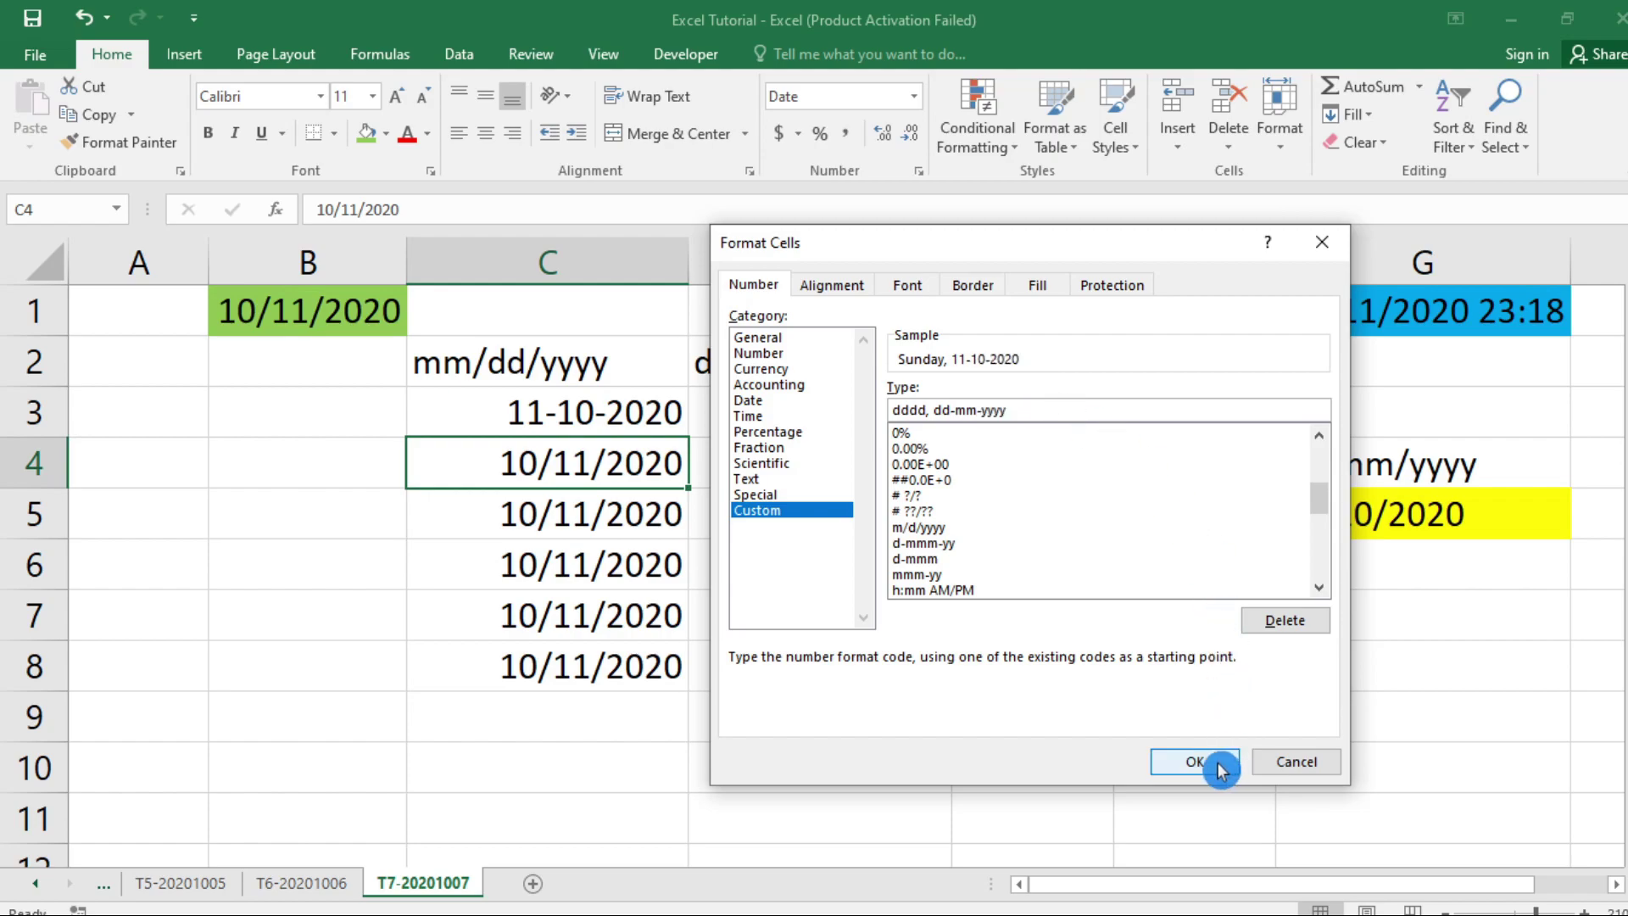
left_click(1221, 767)
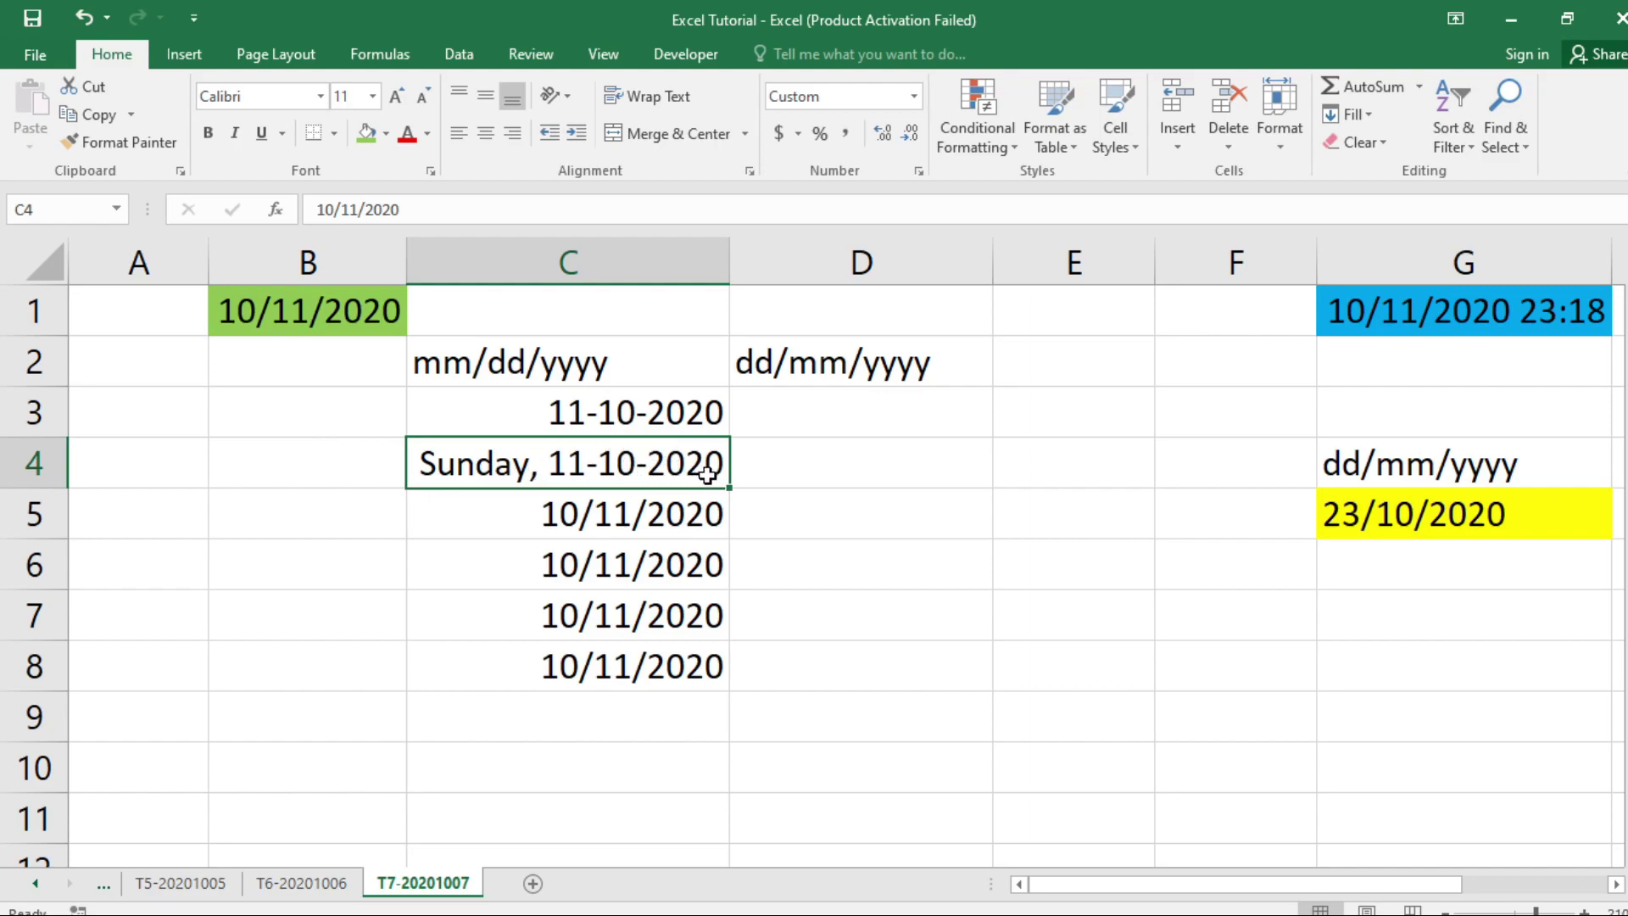
Format C5 with the built-in 14-Mar-2012 Date type so it reads 11-Oct-2020
left_click(666, 518)
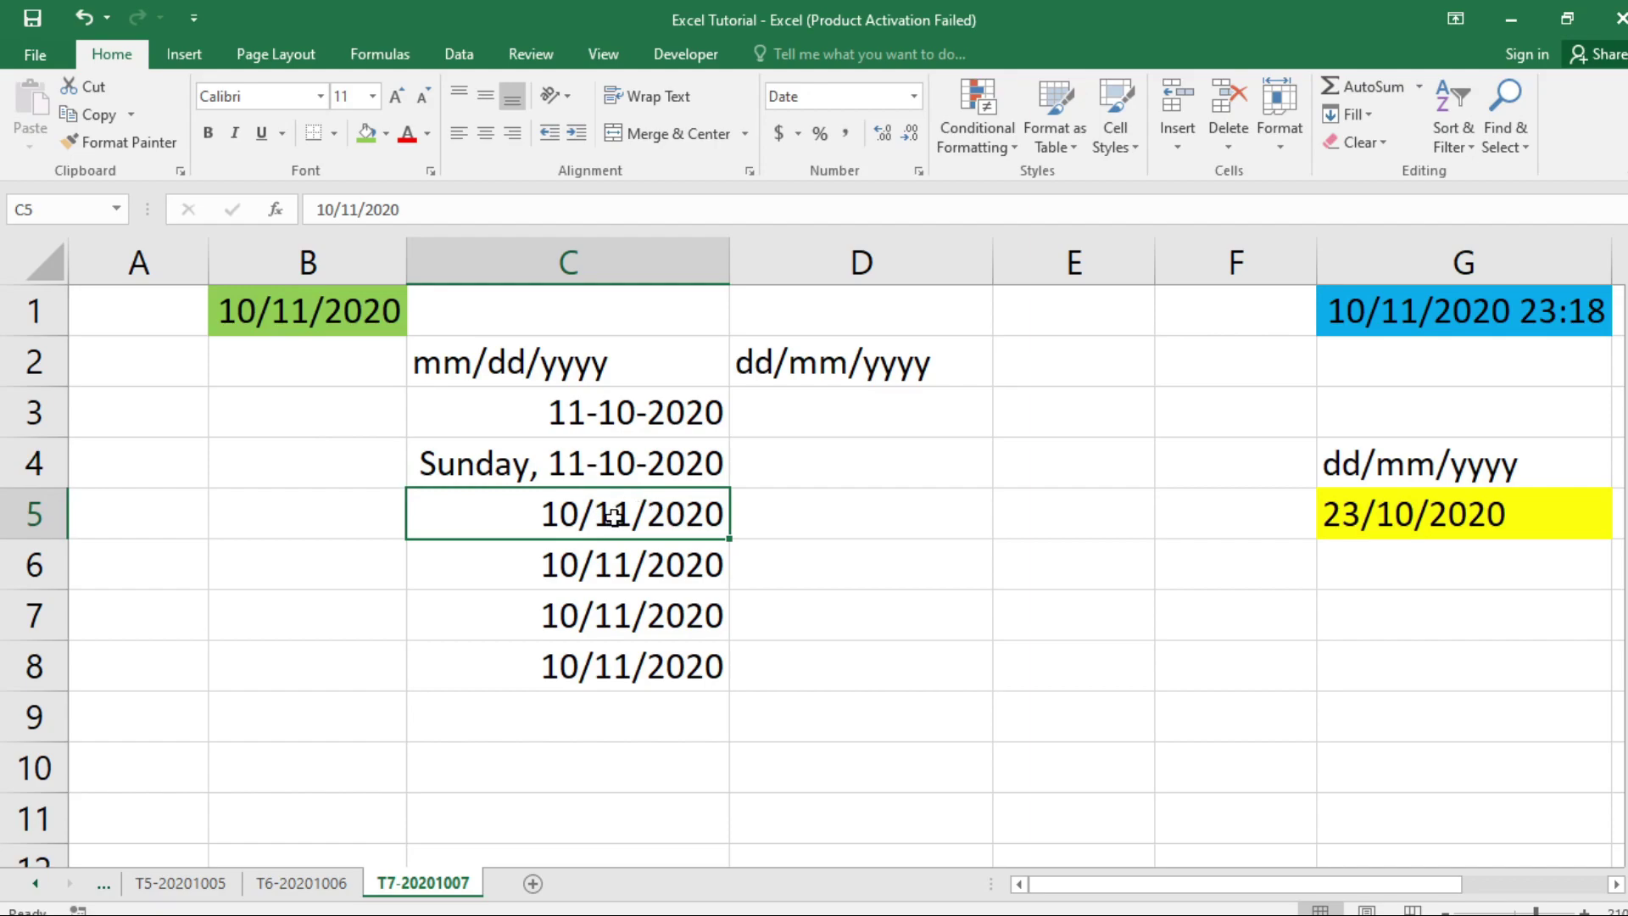
left_click(778, 517)
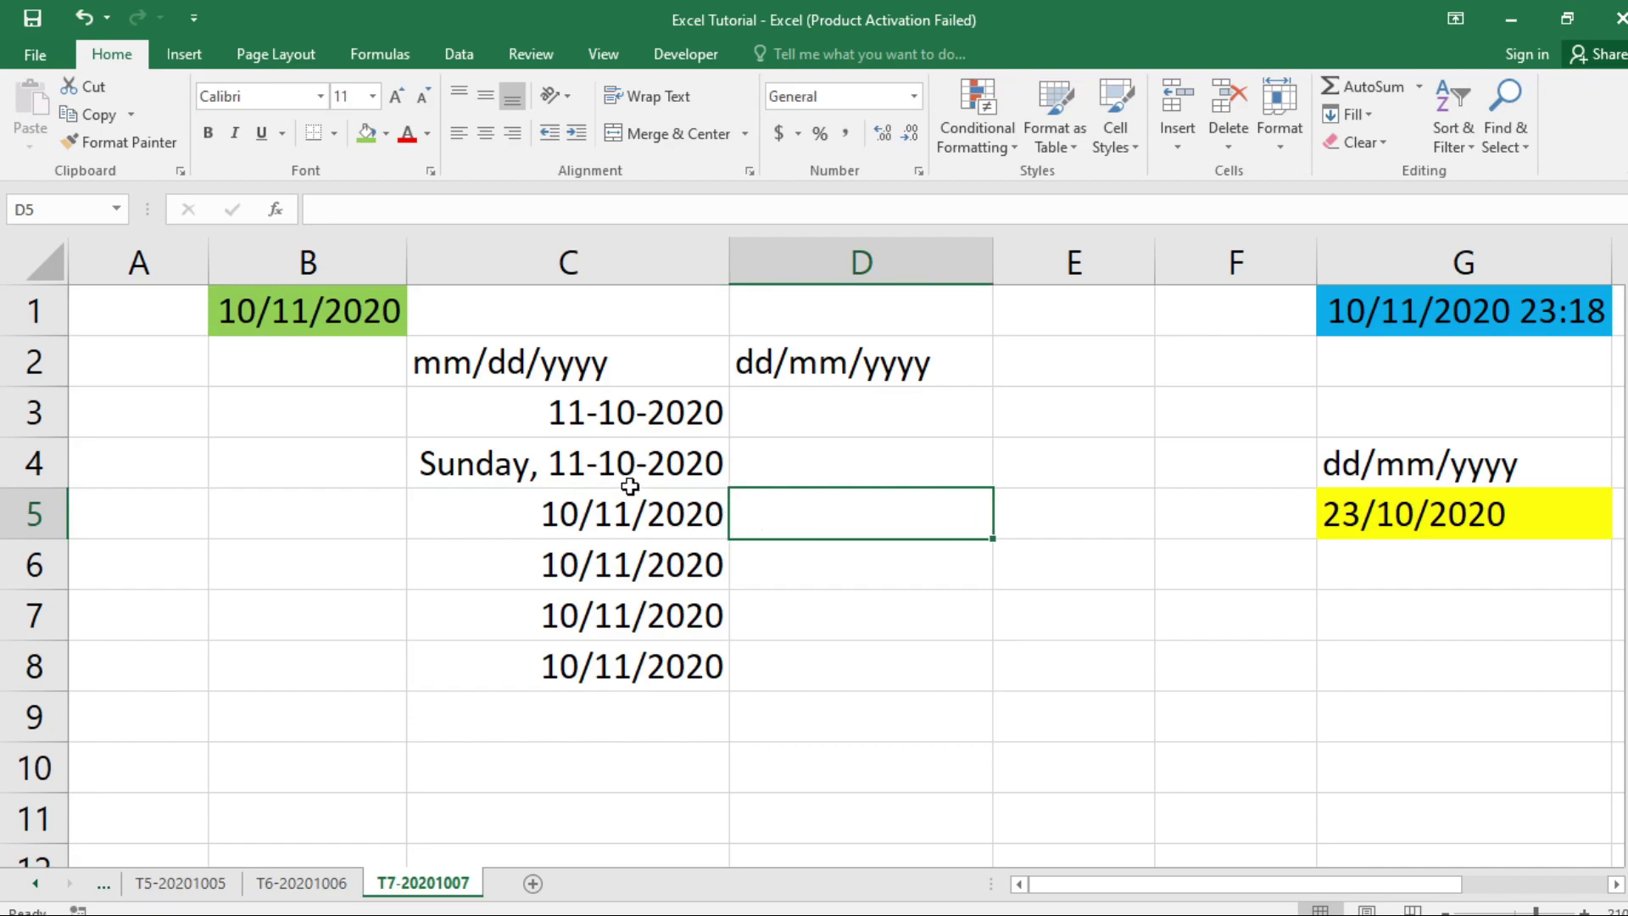
left_click(620, 518)
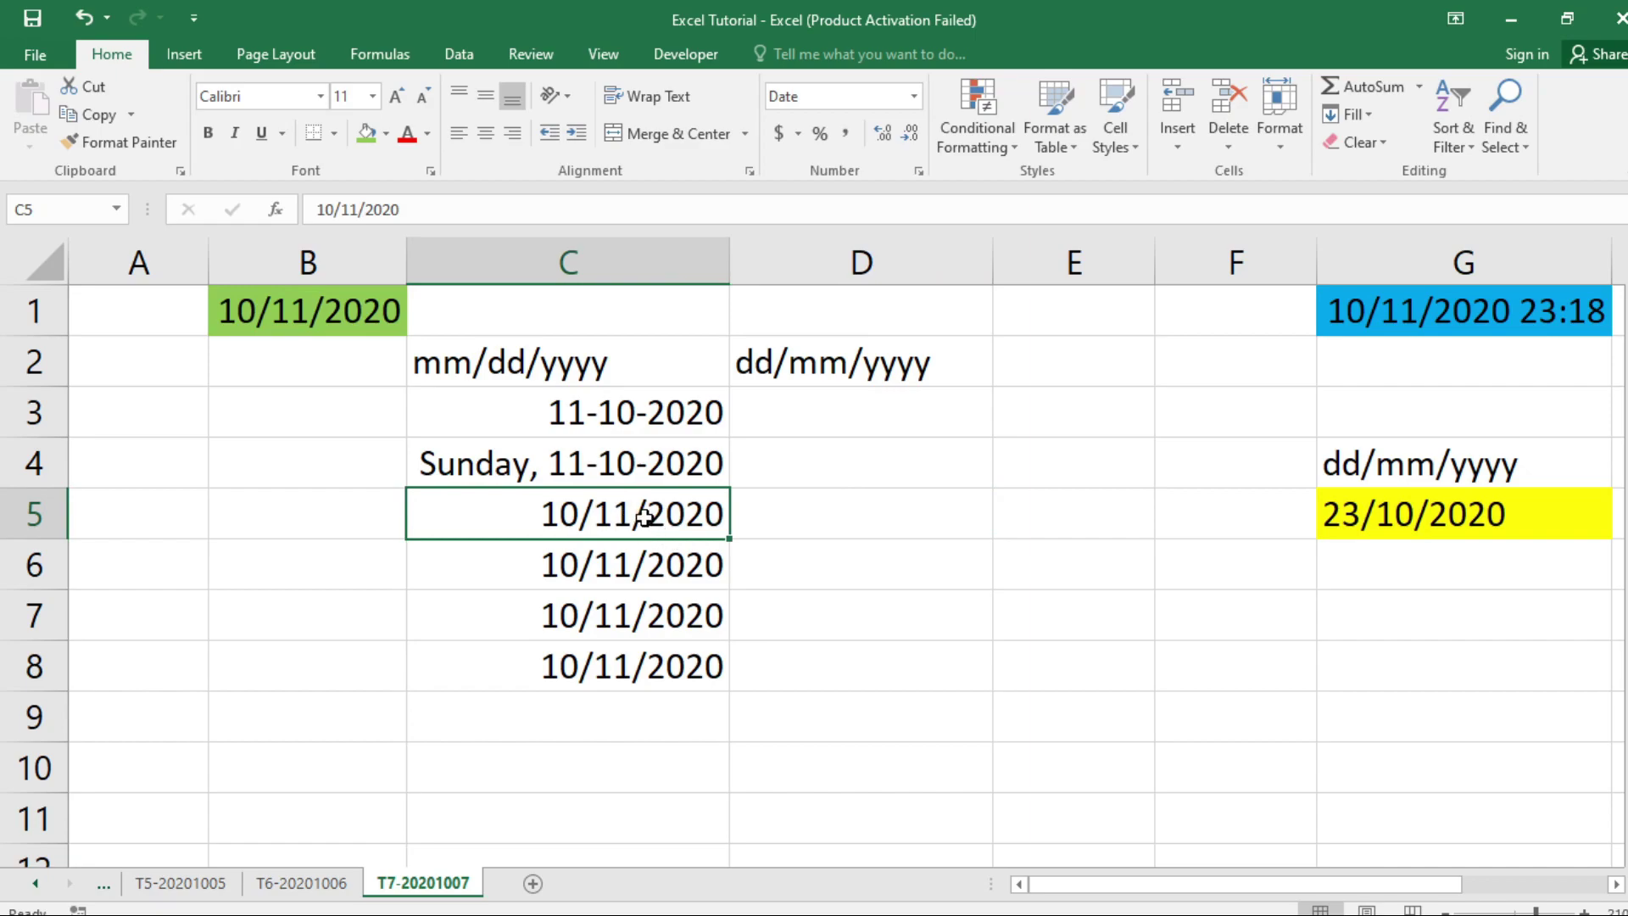
right_click(645, 514)
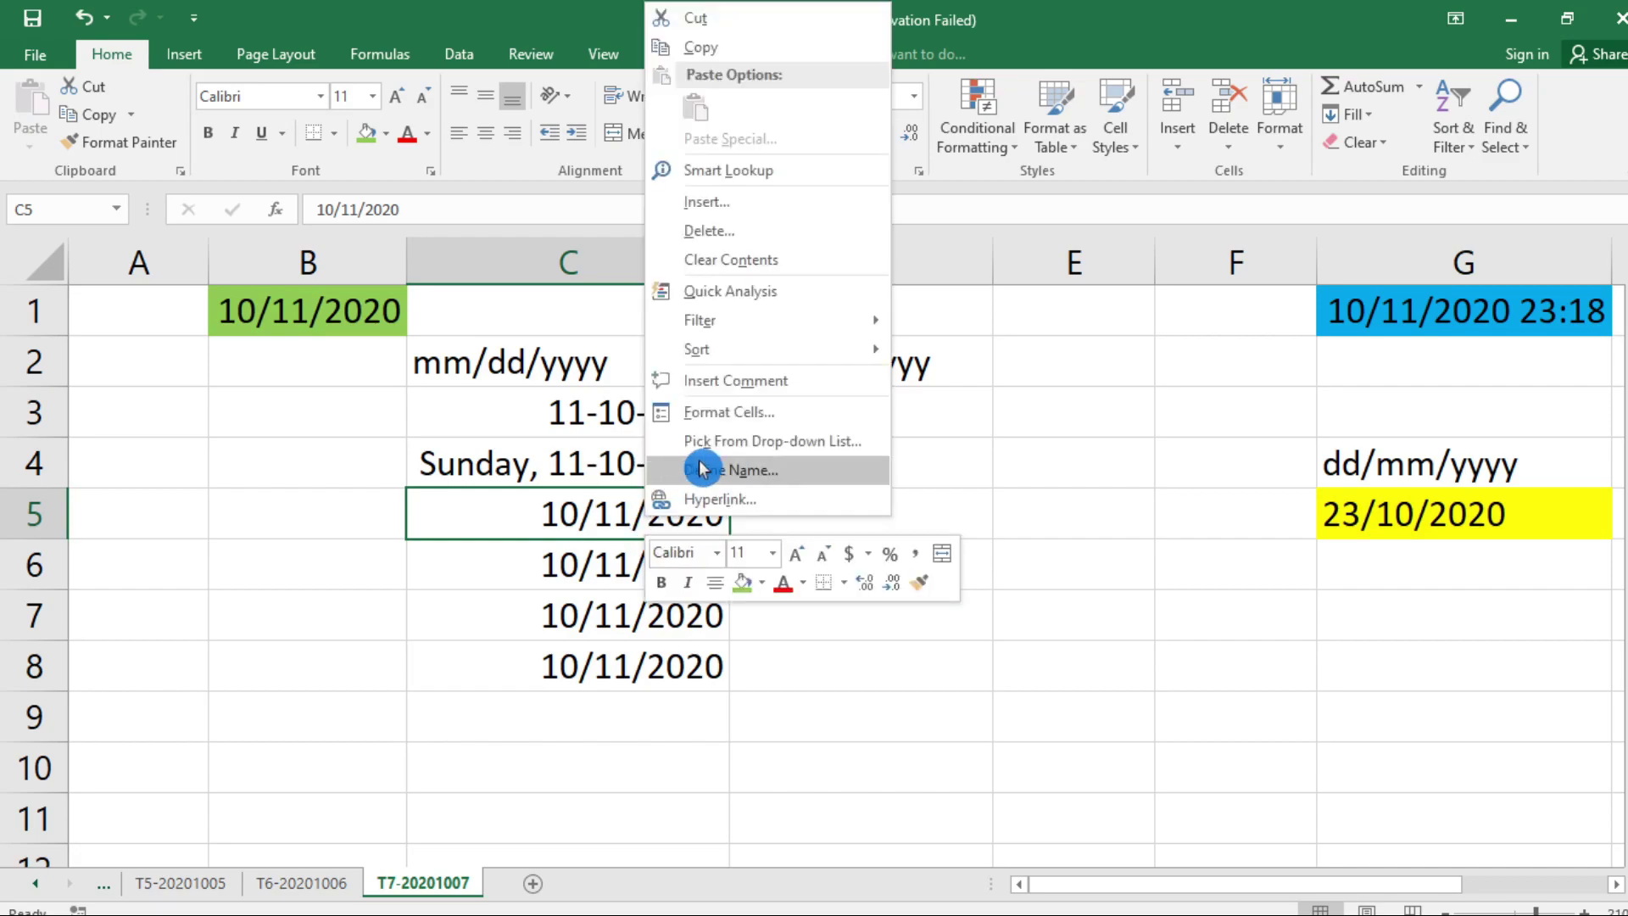
left_click(750, 413)
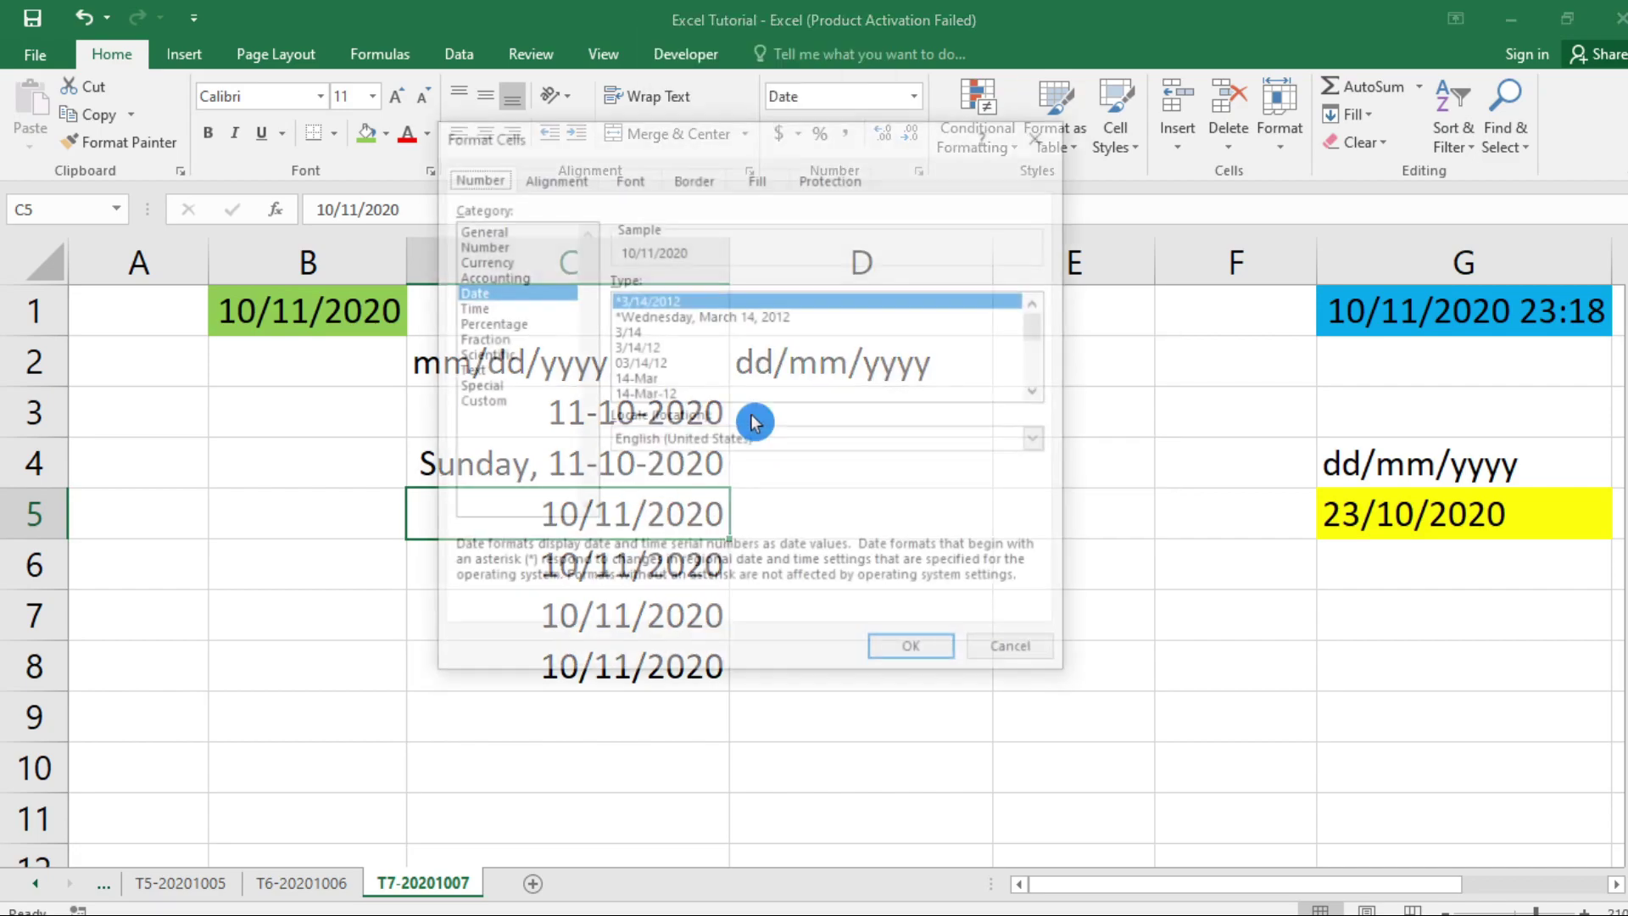
left_click_drag(709, 136, 987, 114)
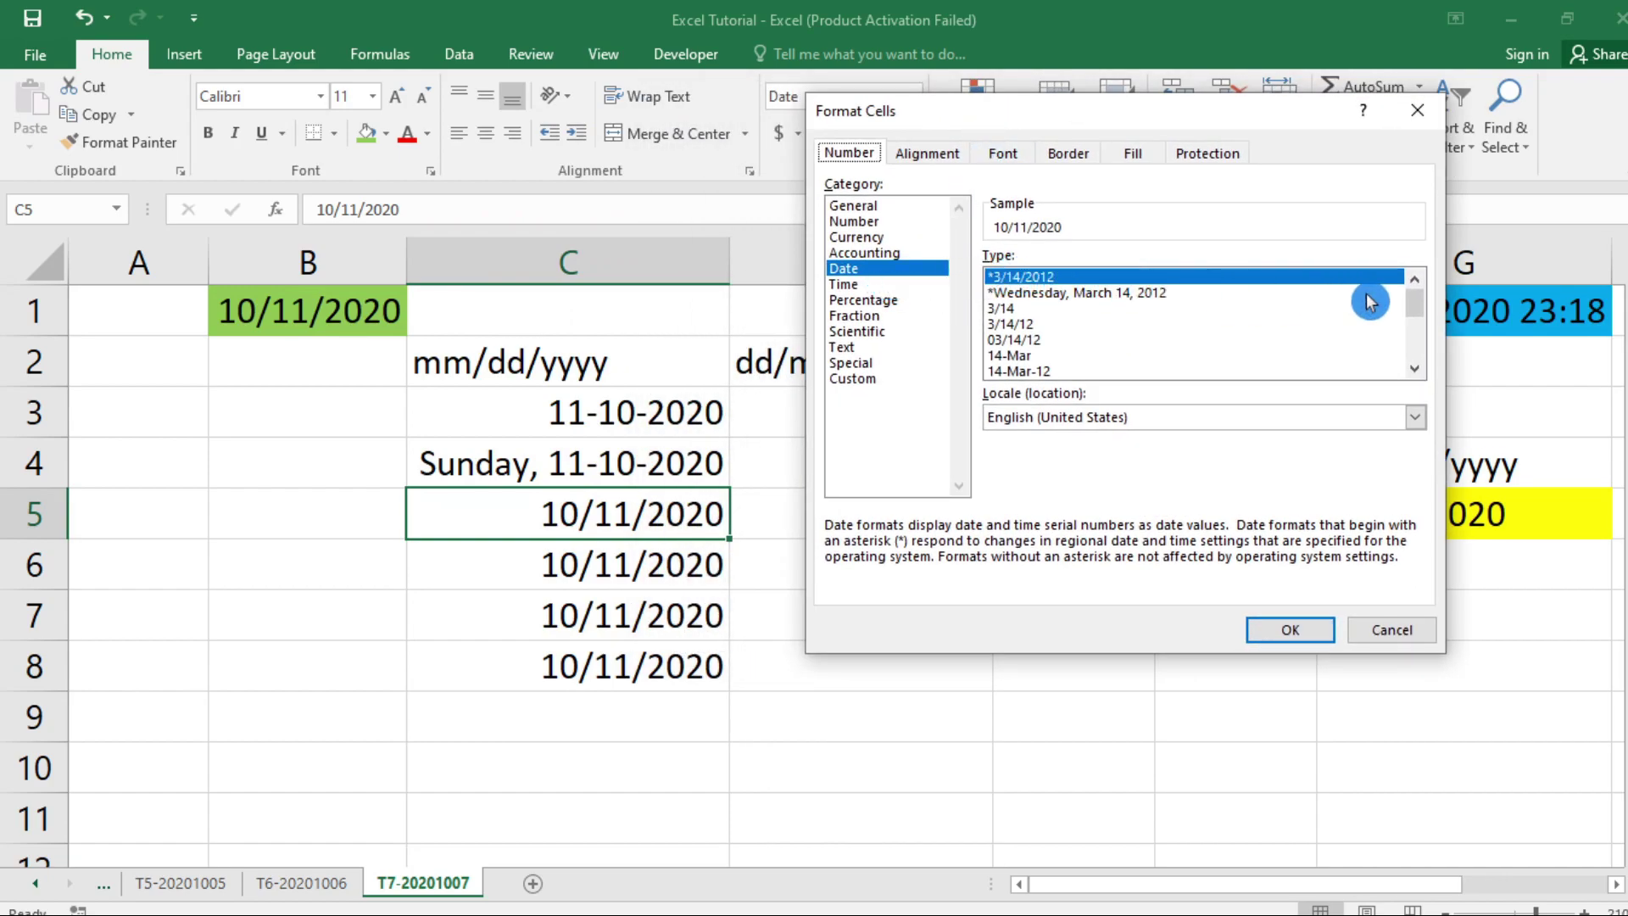
left_click_drag(1420, 310, 1415, 348)
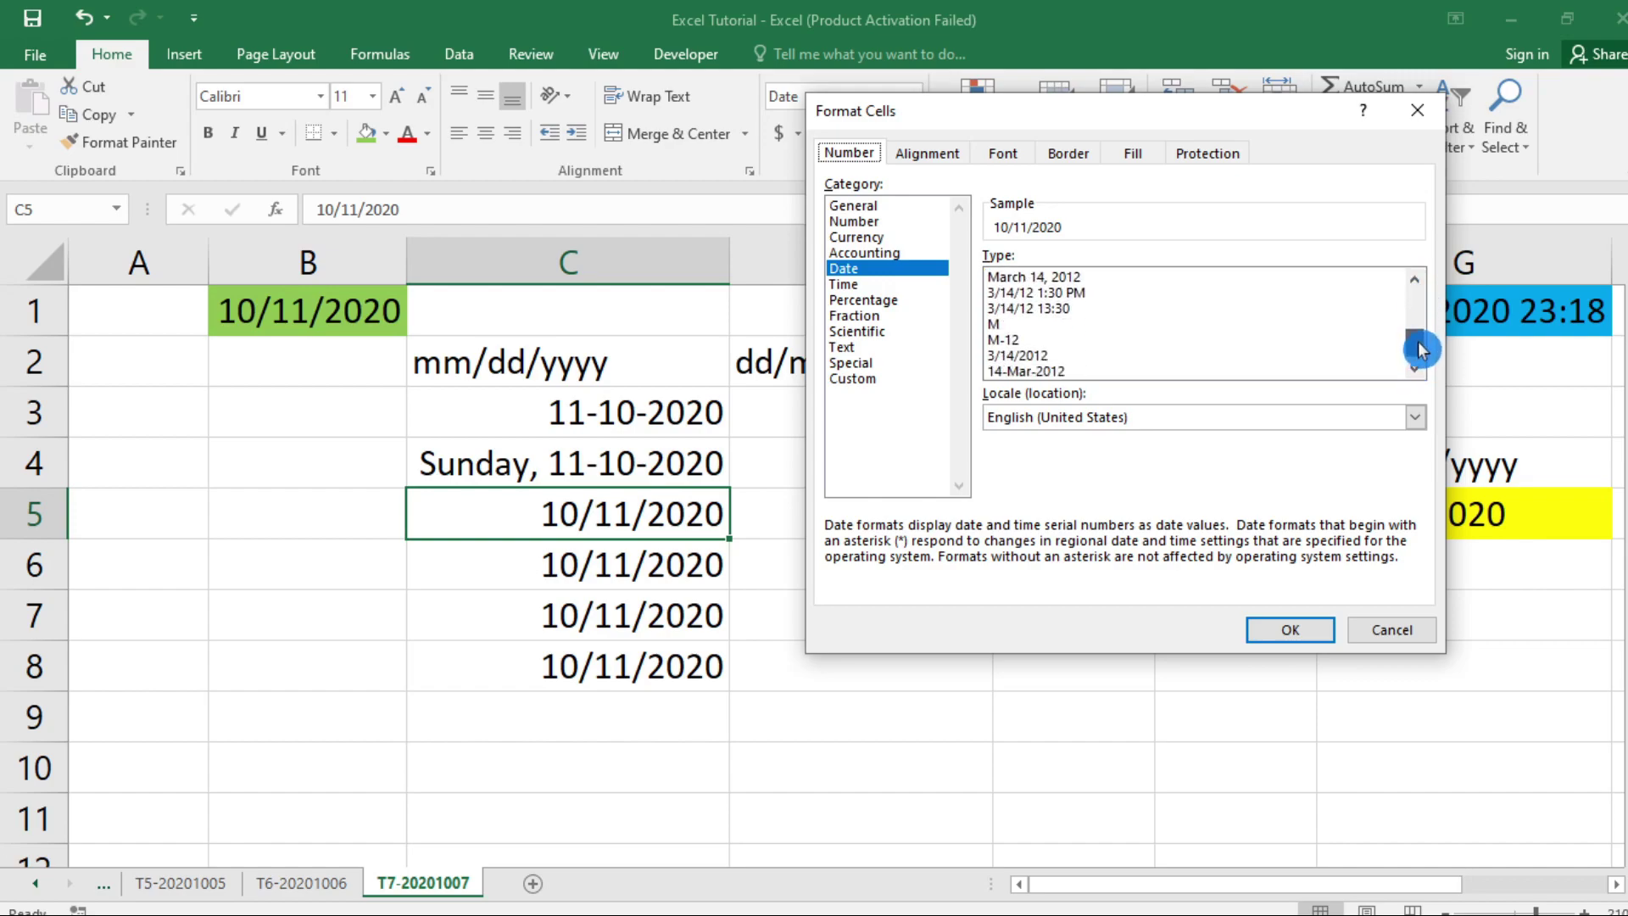
left_click(1051, 373)
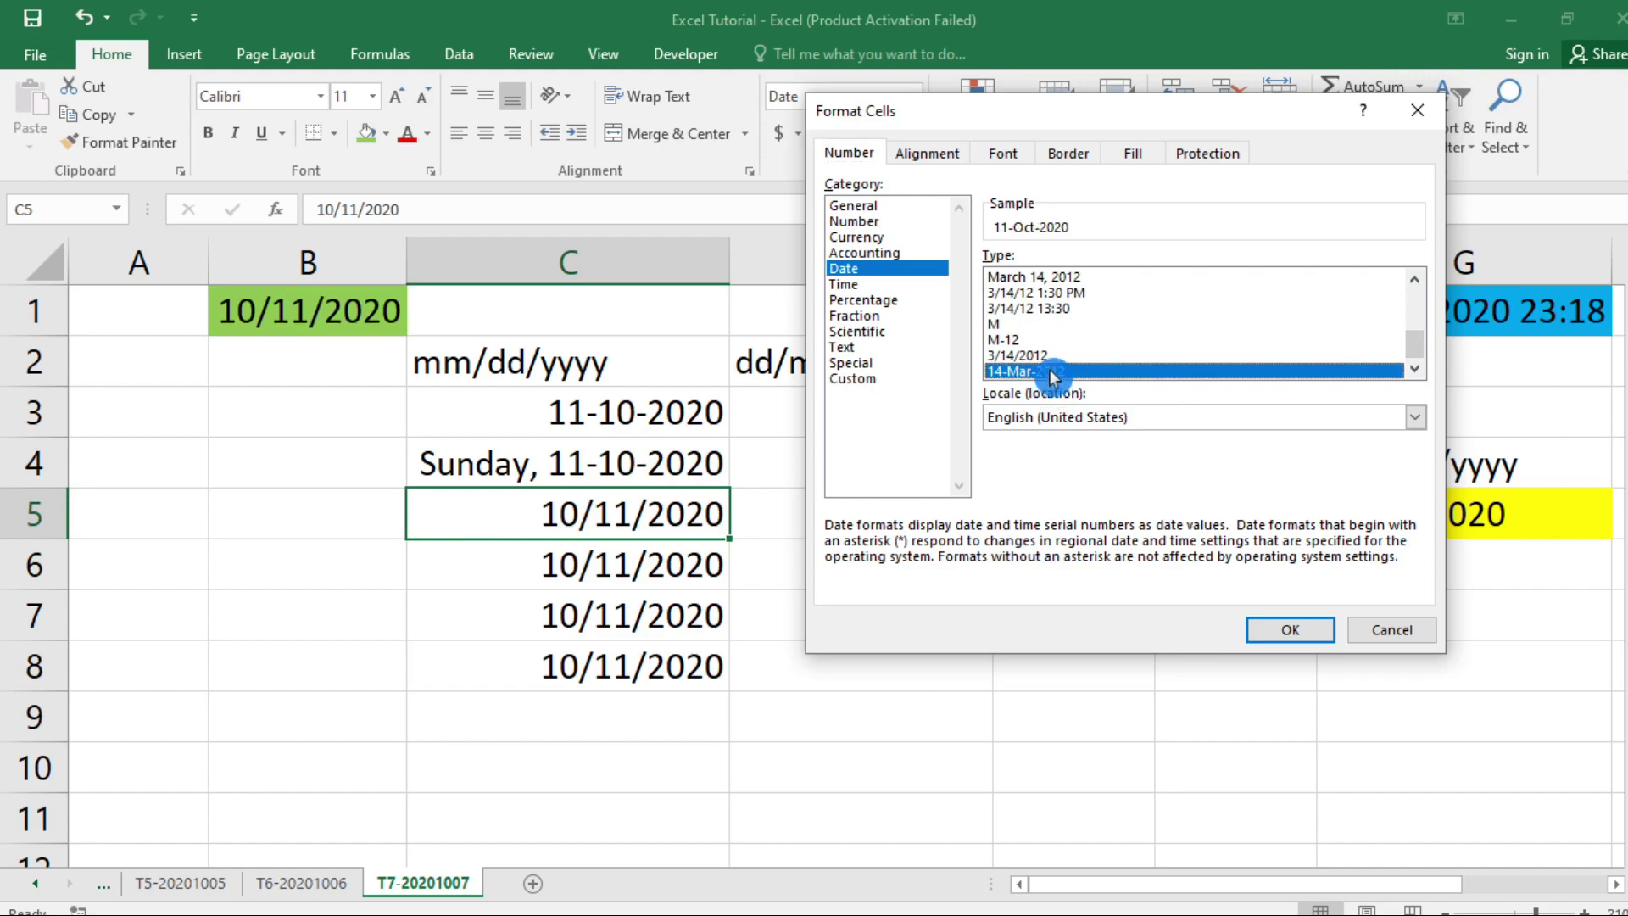
left_click(1289, 631)
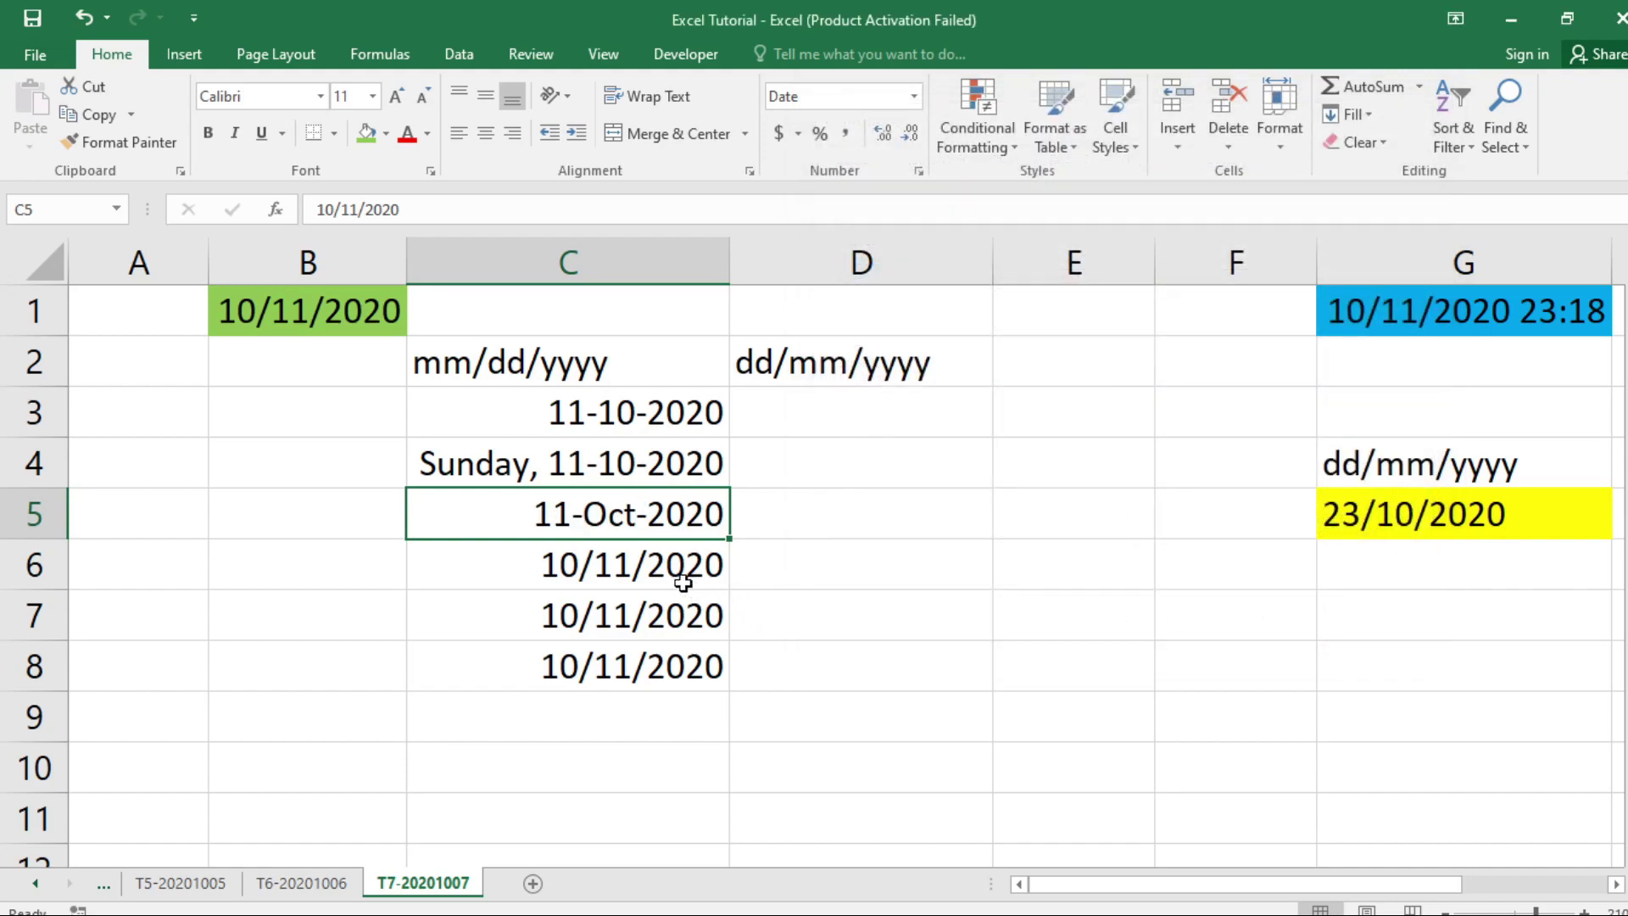
left_click(621, 562)
Apply the 14-Mar-12 date type to C5 so it reads 11-Oct-20
right_click(629, 574)
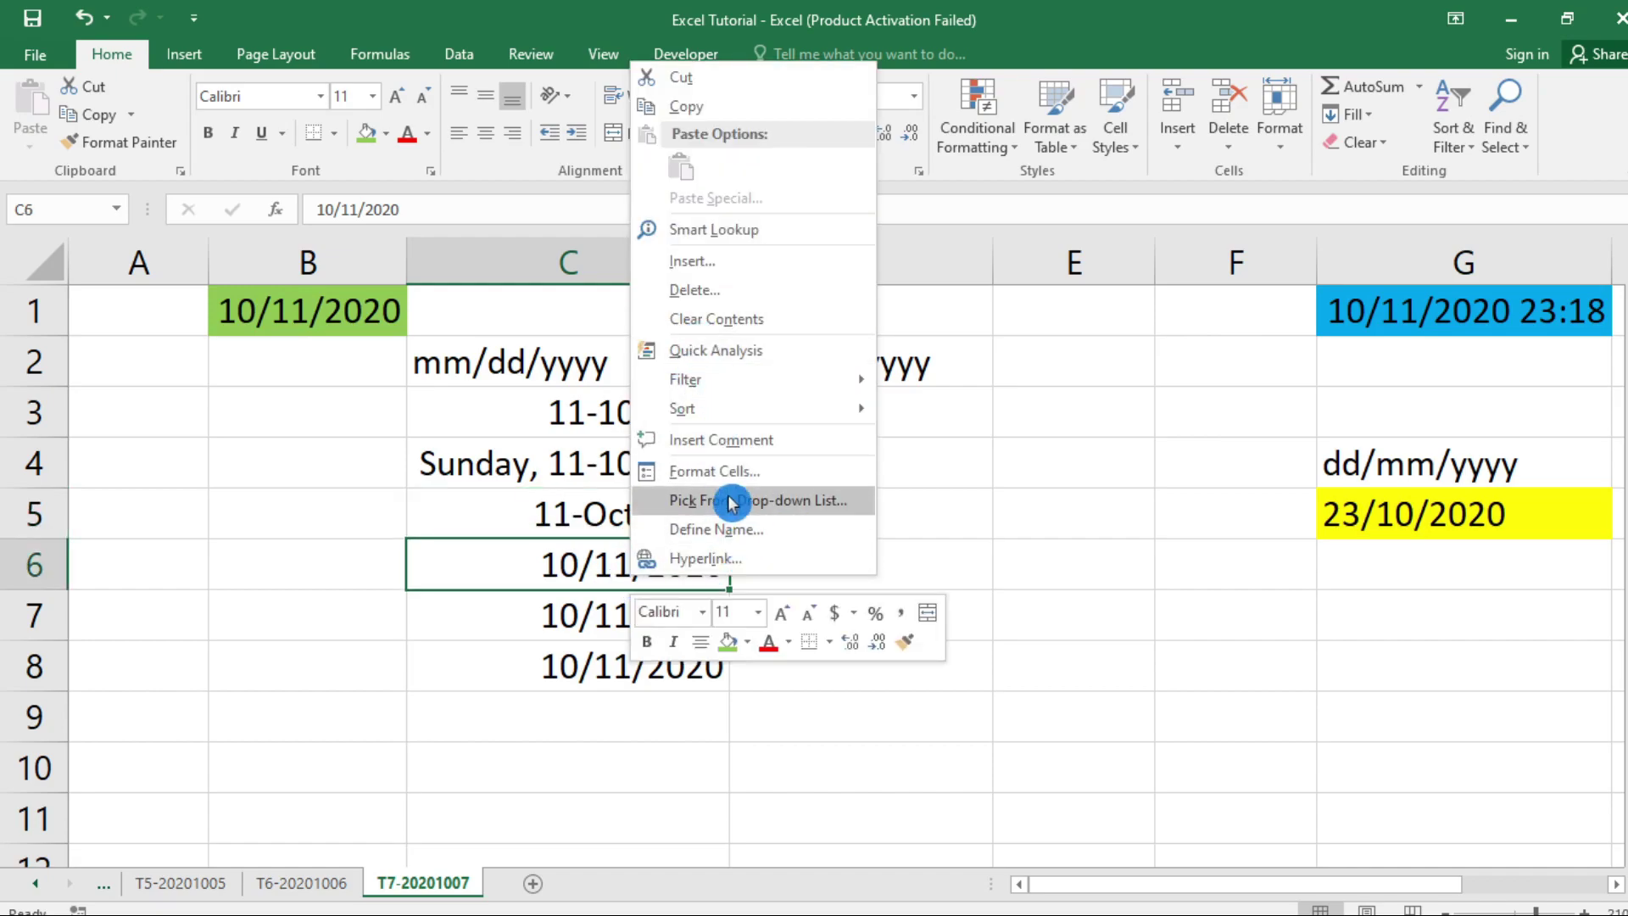
left_click(592, 512)
left_click(593, 512)
right_click(602, 519)
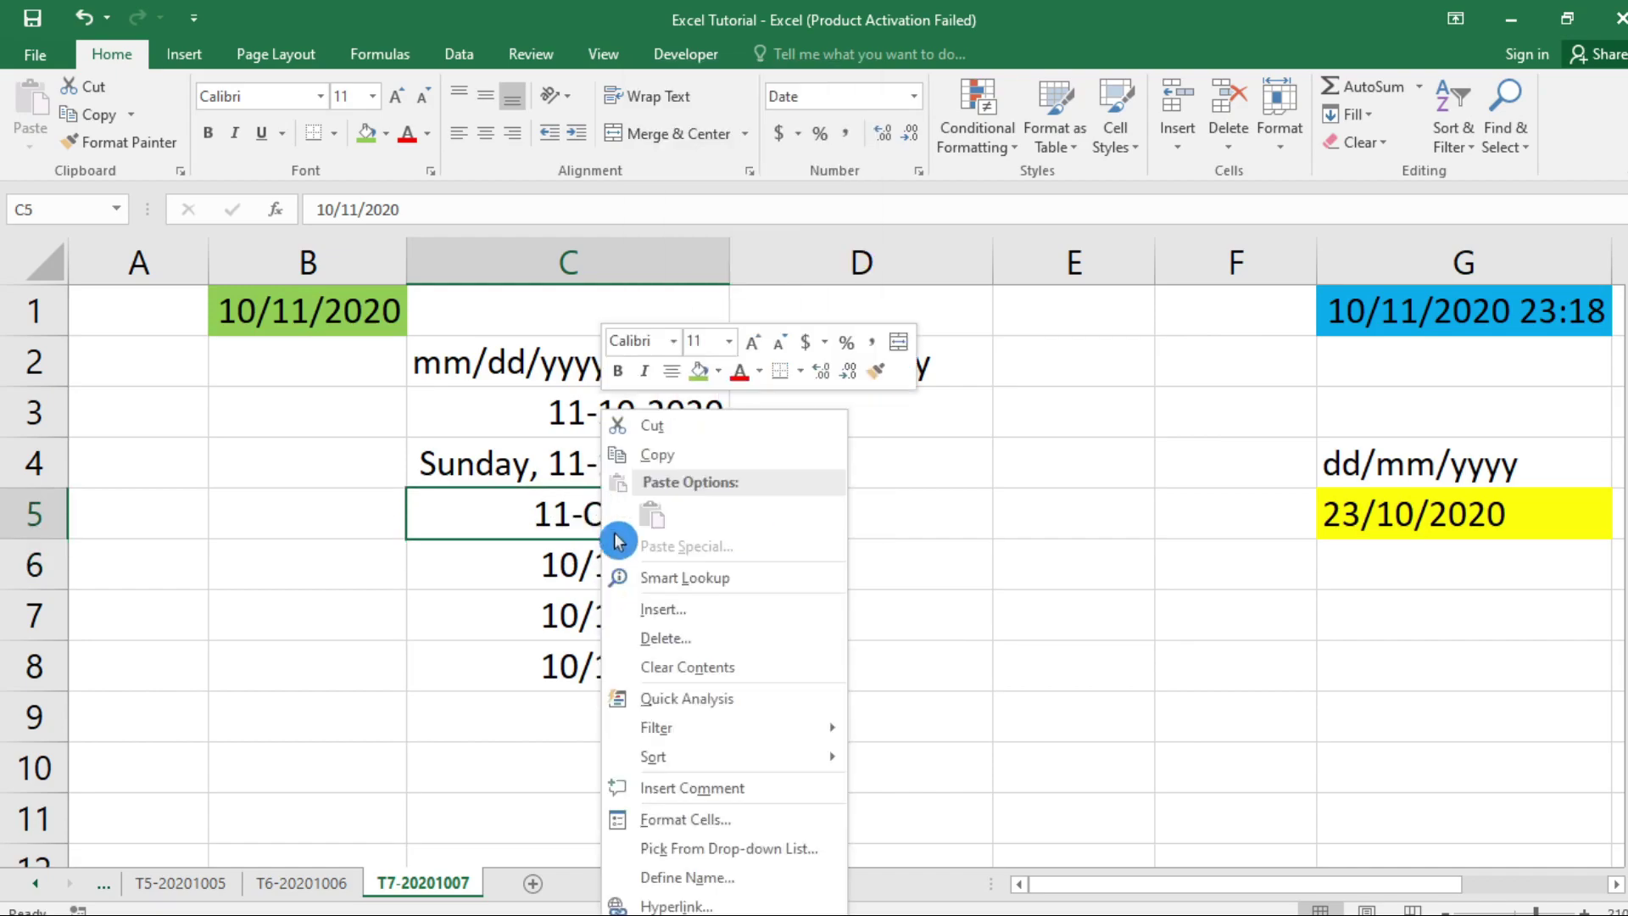
left_click(704, 820)
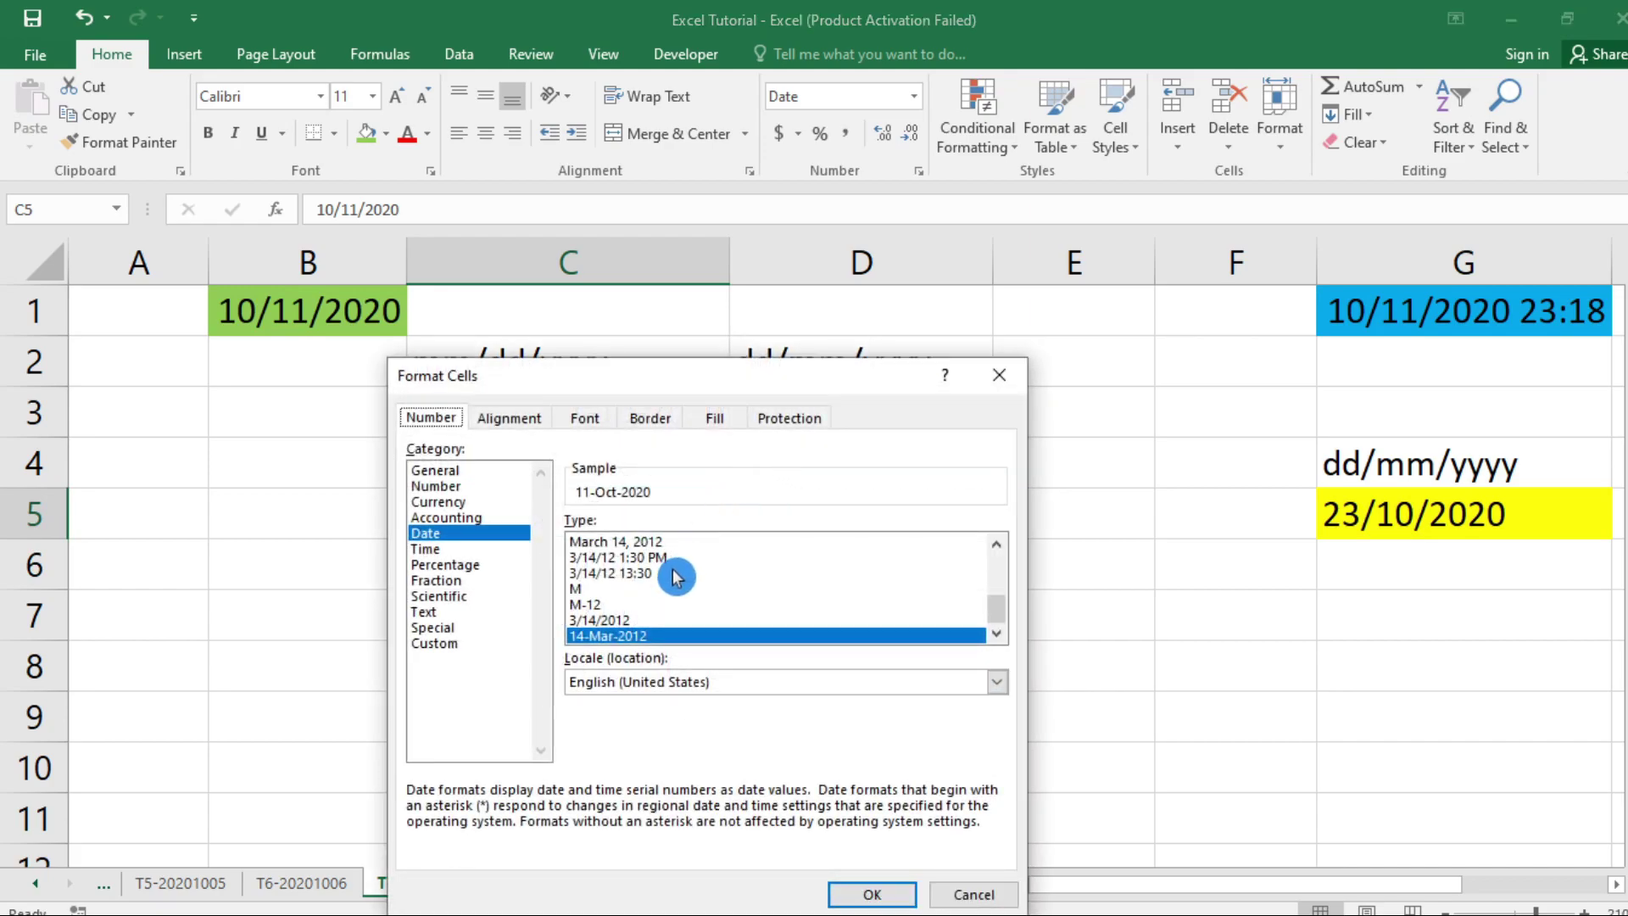
left_click_drag(778, 376, 1043, 180)
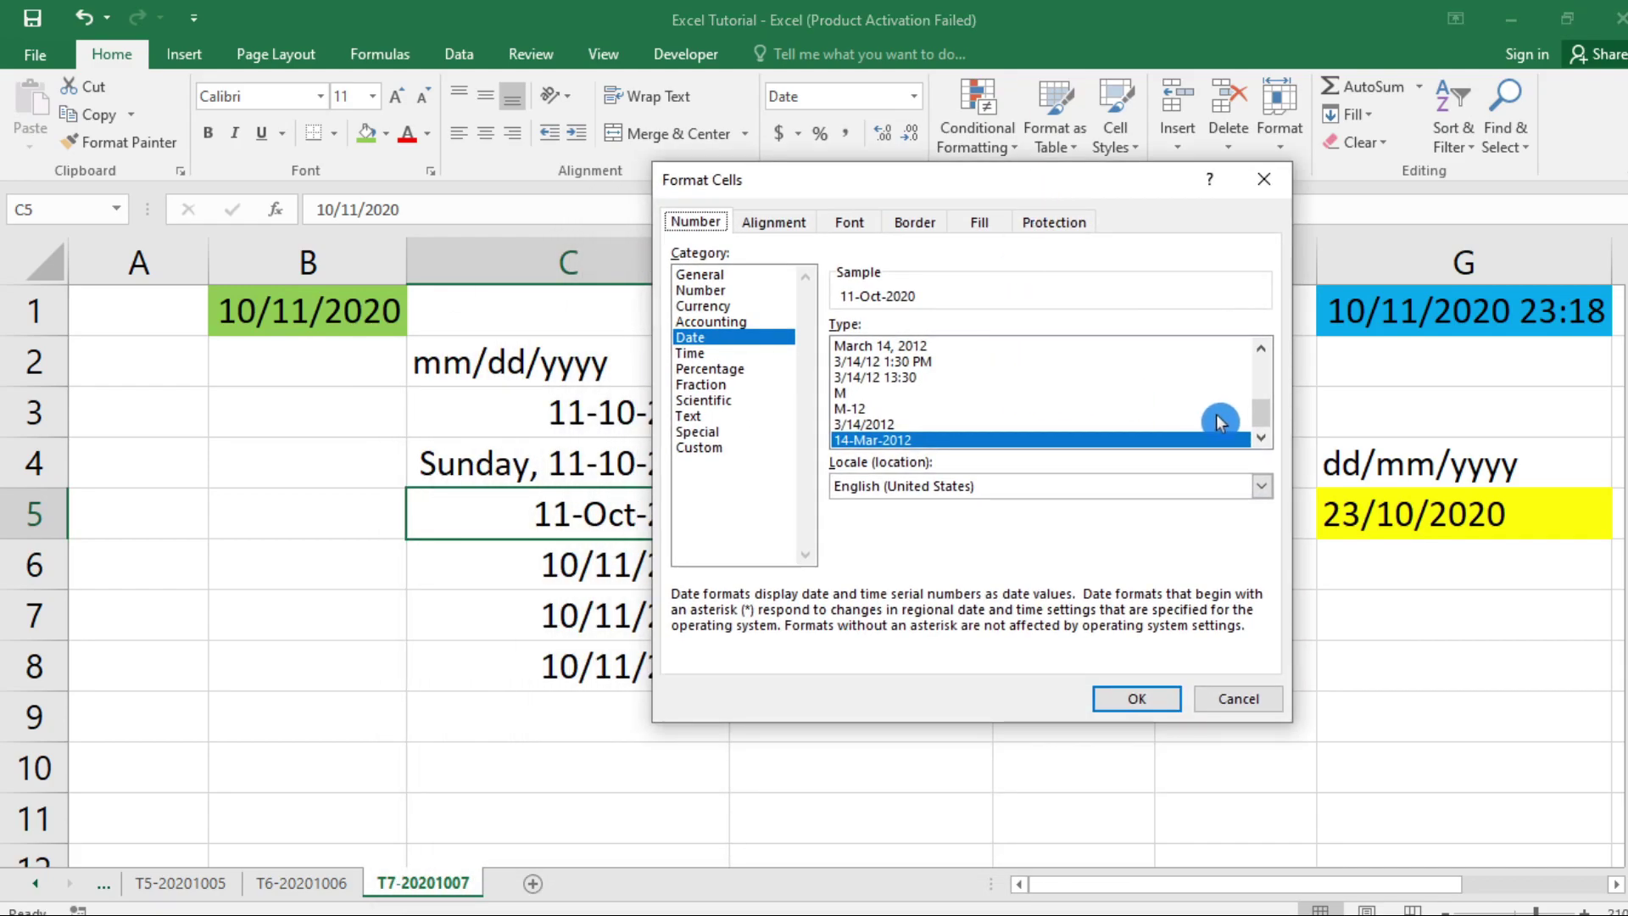
scroll(1169, 411, "up", 2)
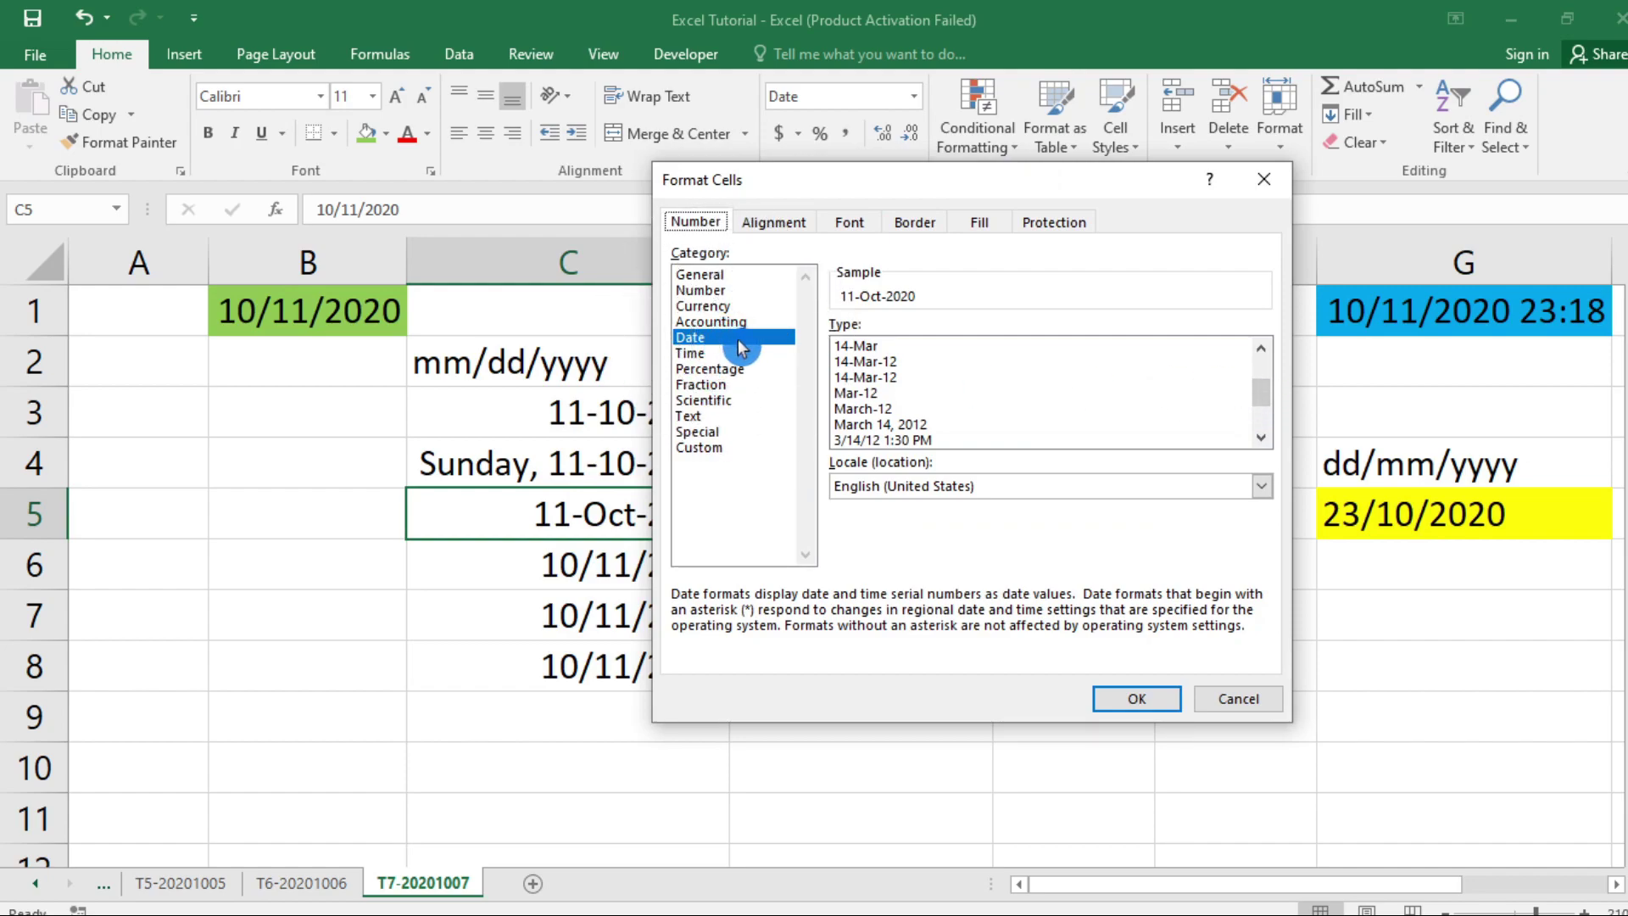
left_click(882, 378)
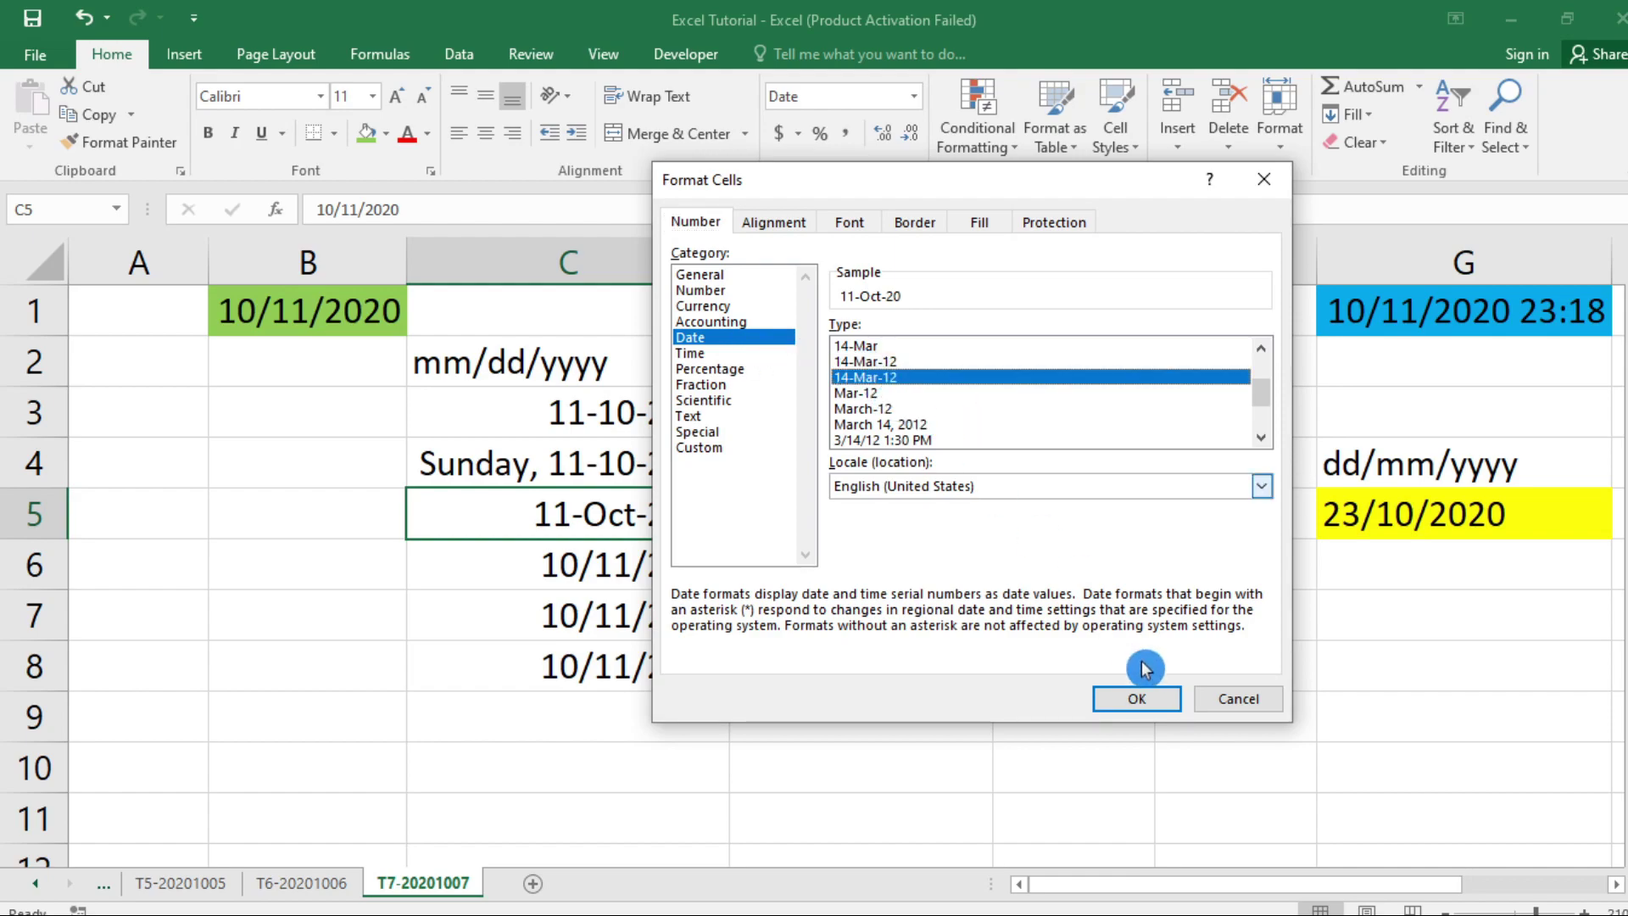
left_click(1137, 697)
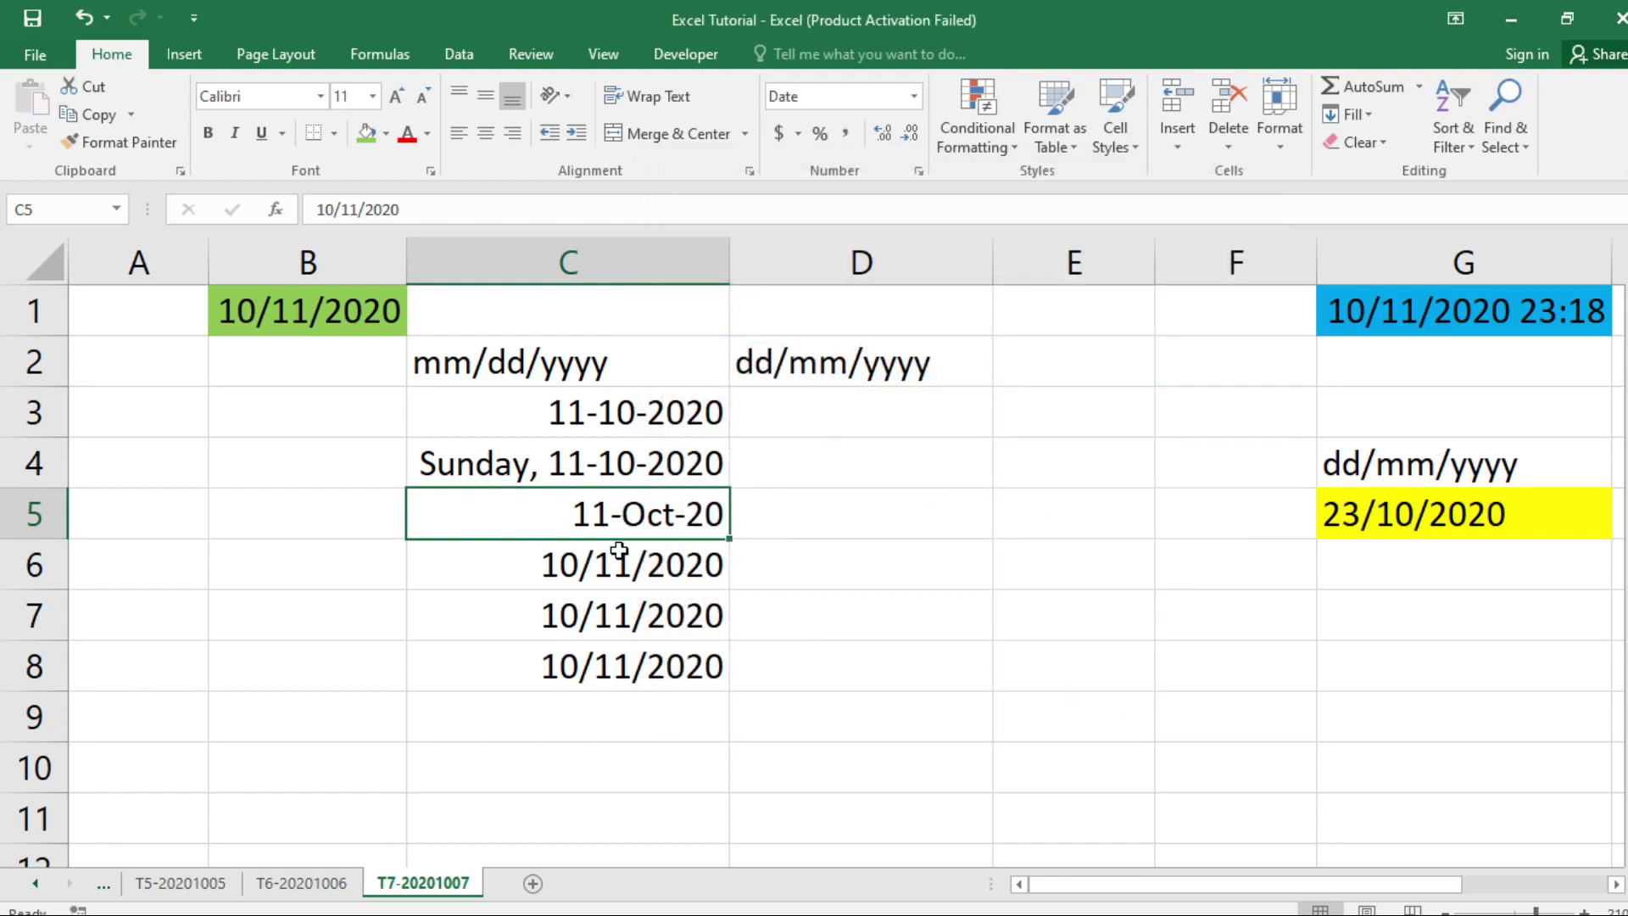
left_click(618, 565)
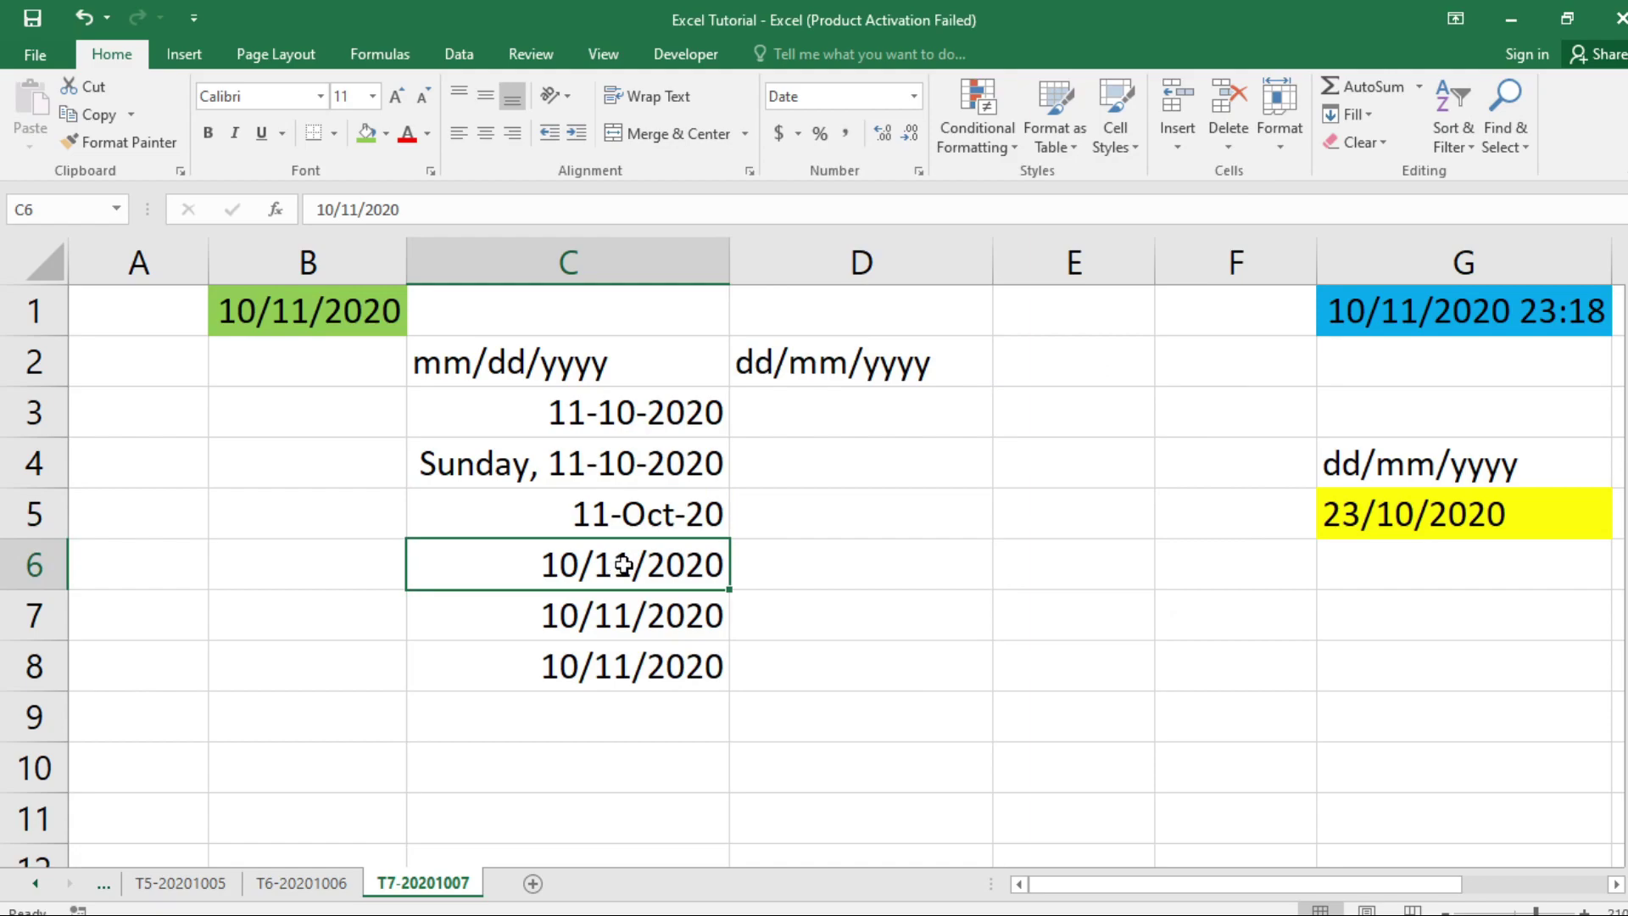
Give C6 the custom format 'dddd, mmmm, dd yyyy' so it shows Sunday, October, 11 2020
right_click(614, 563)
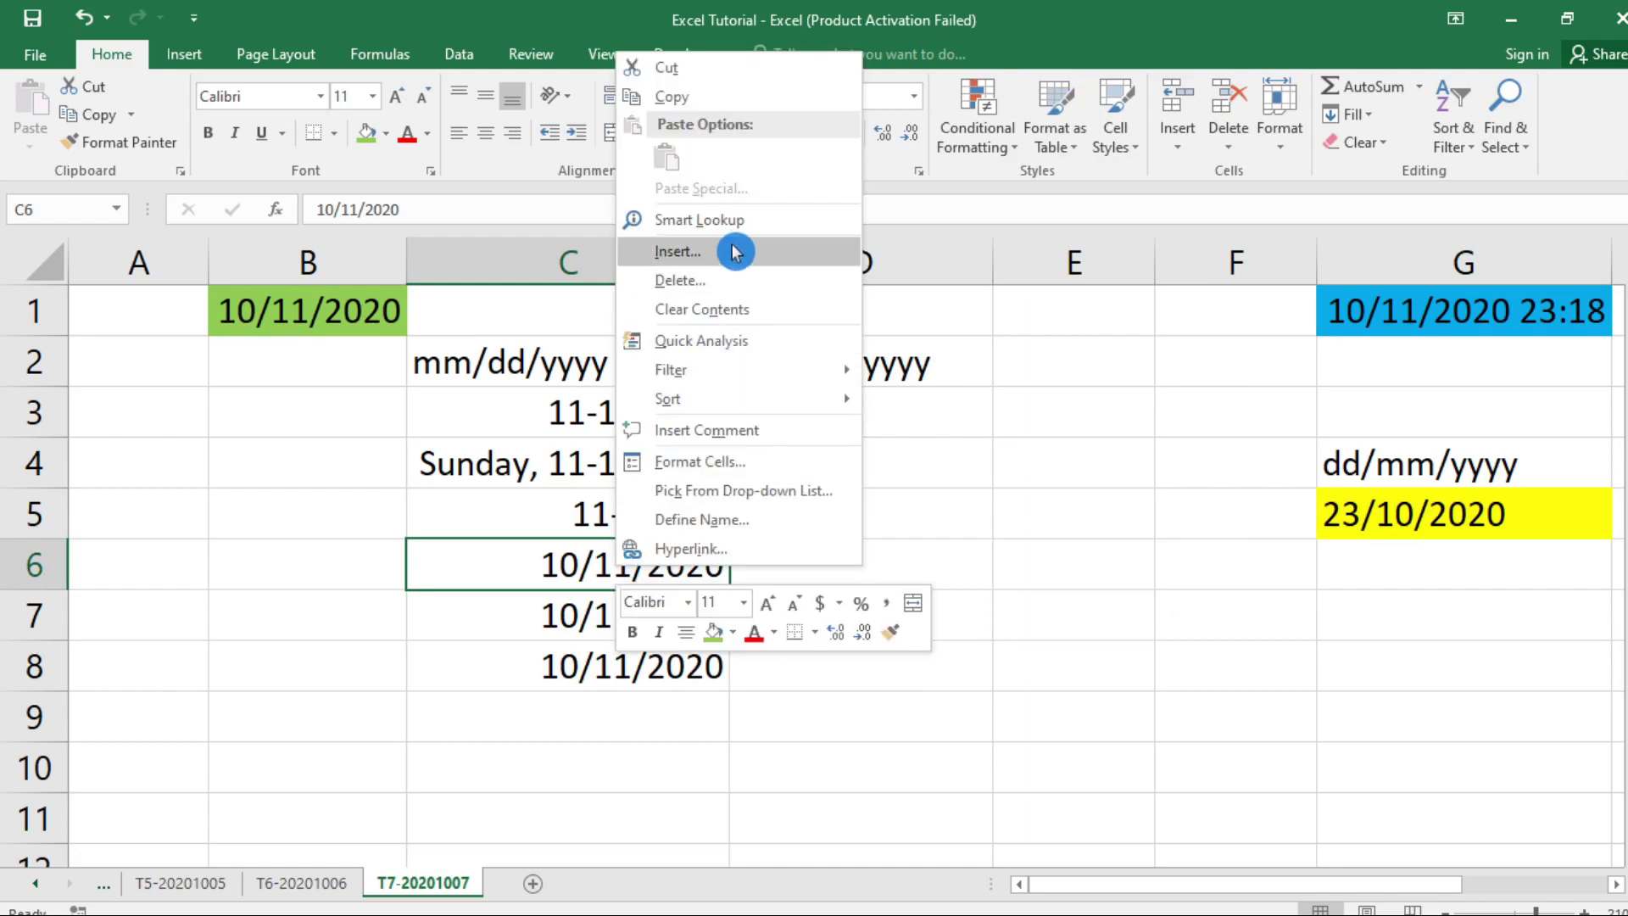
mouse_move(669, 369)
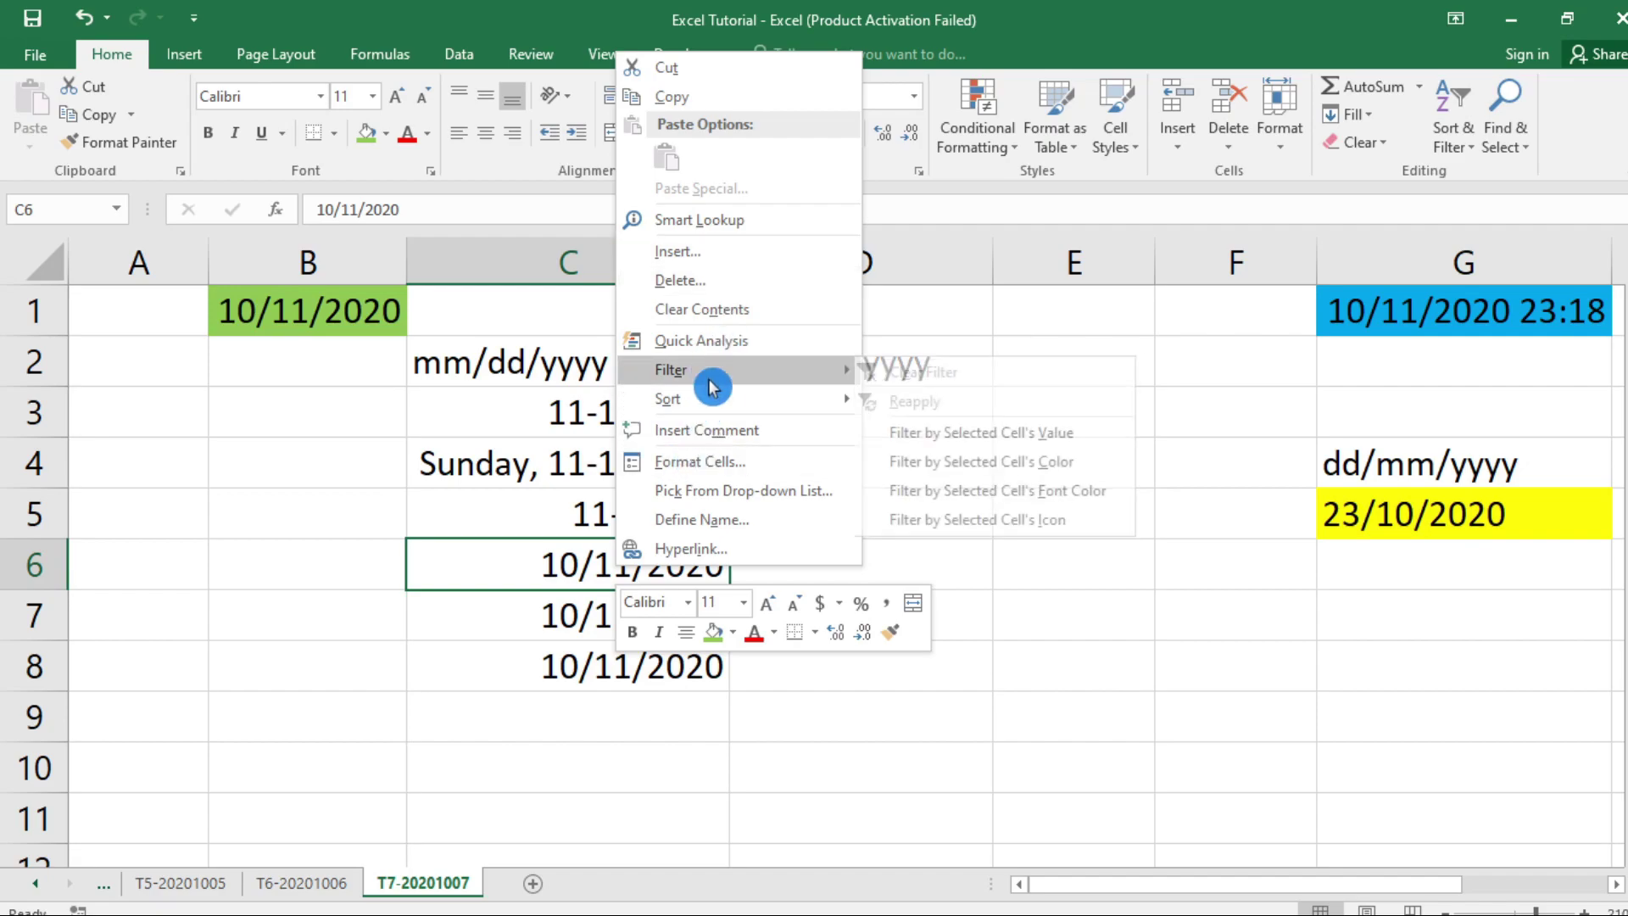
left_click(740, 472)
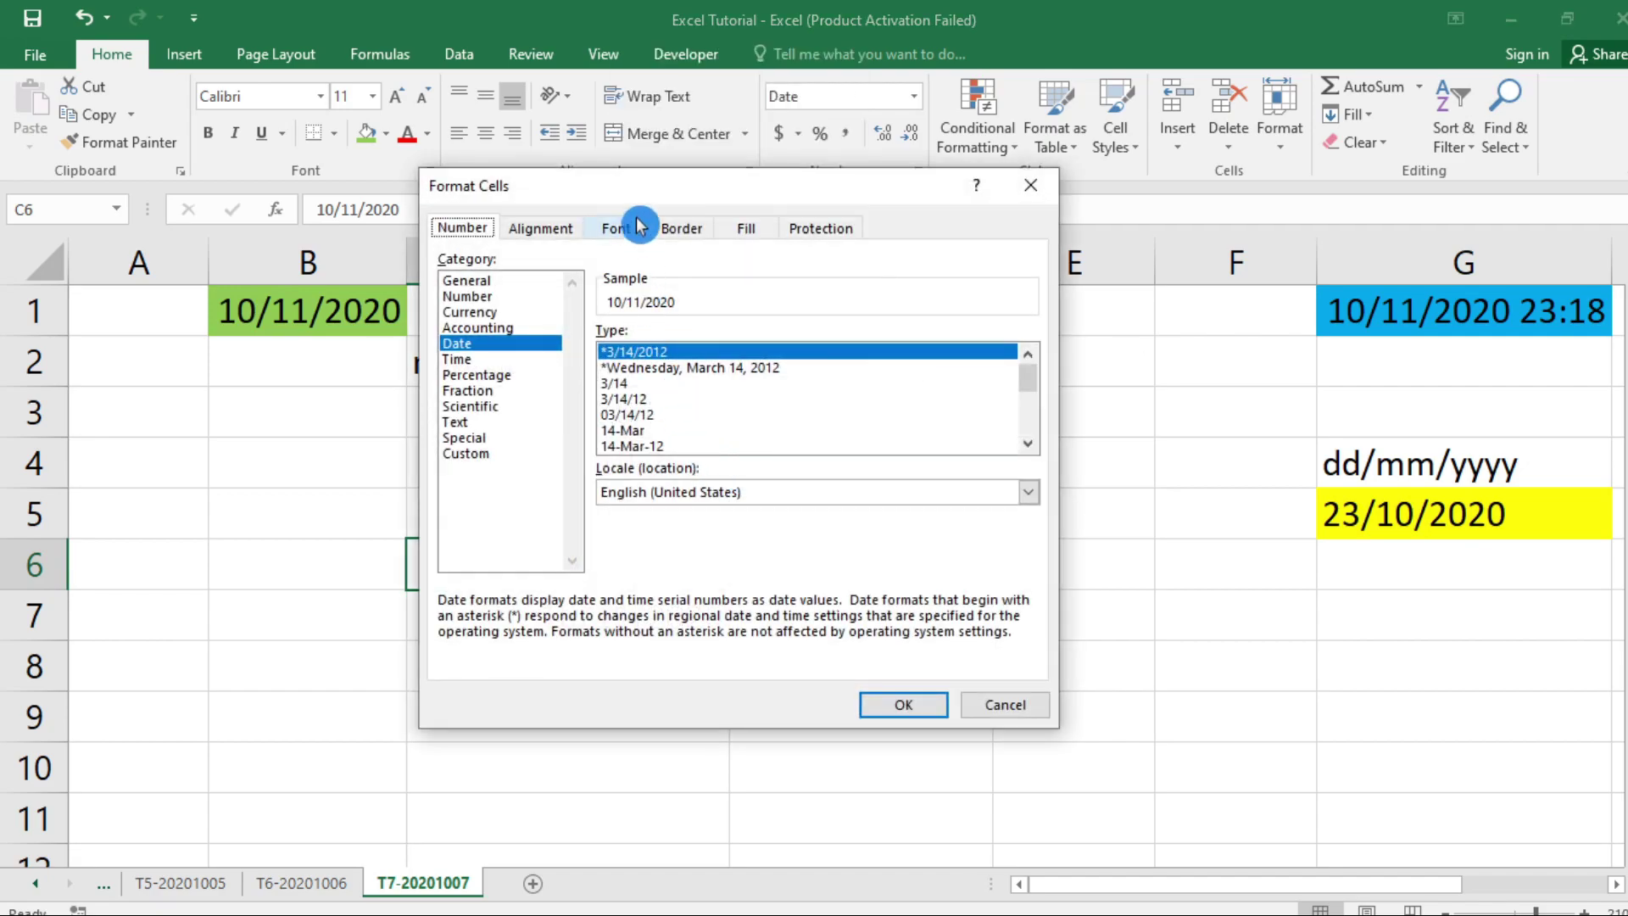
left_click_drag(679, 174, 947, 167)
left_click(782, 448)
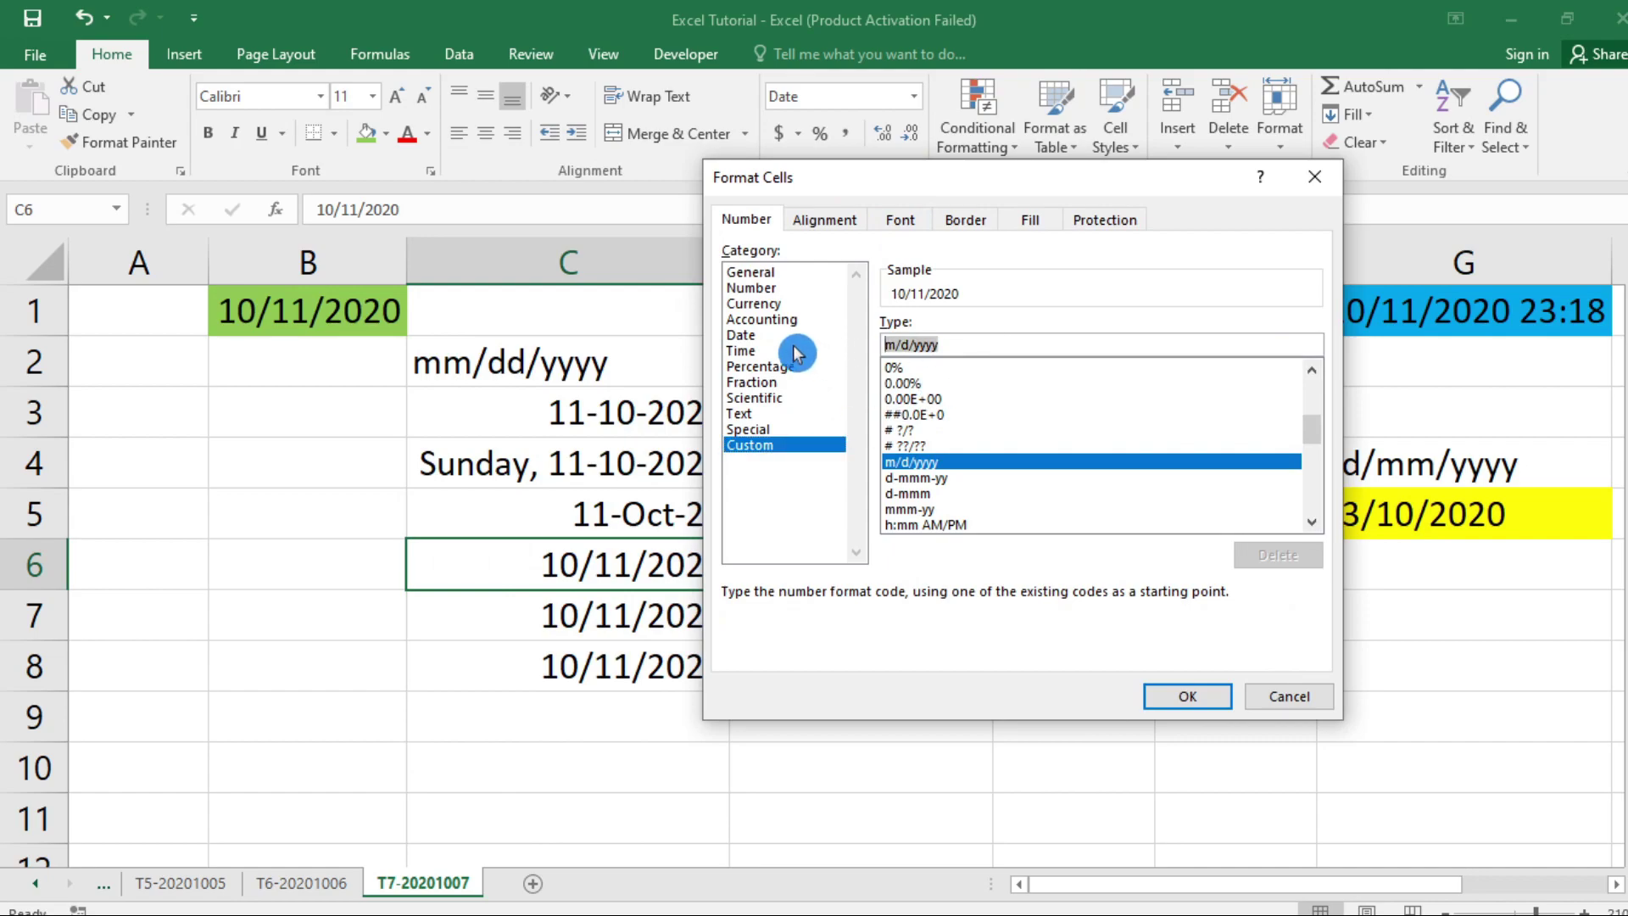
type("ddd")
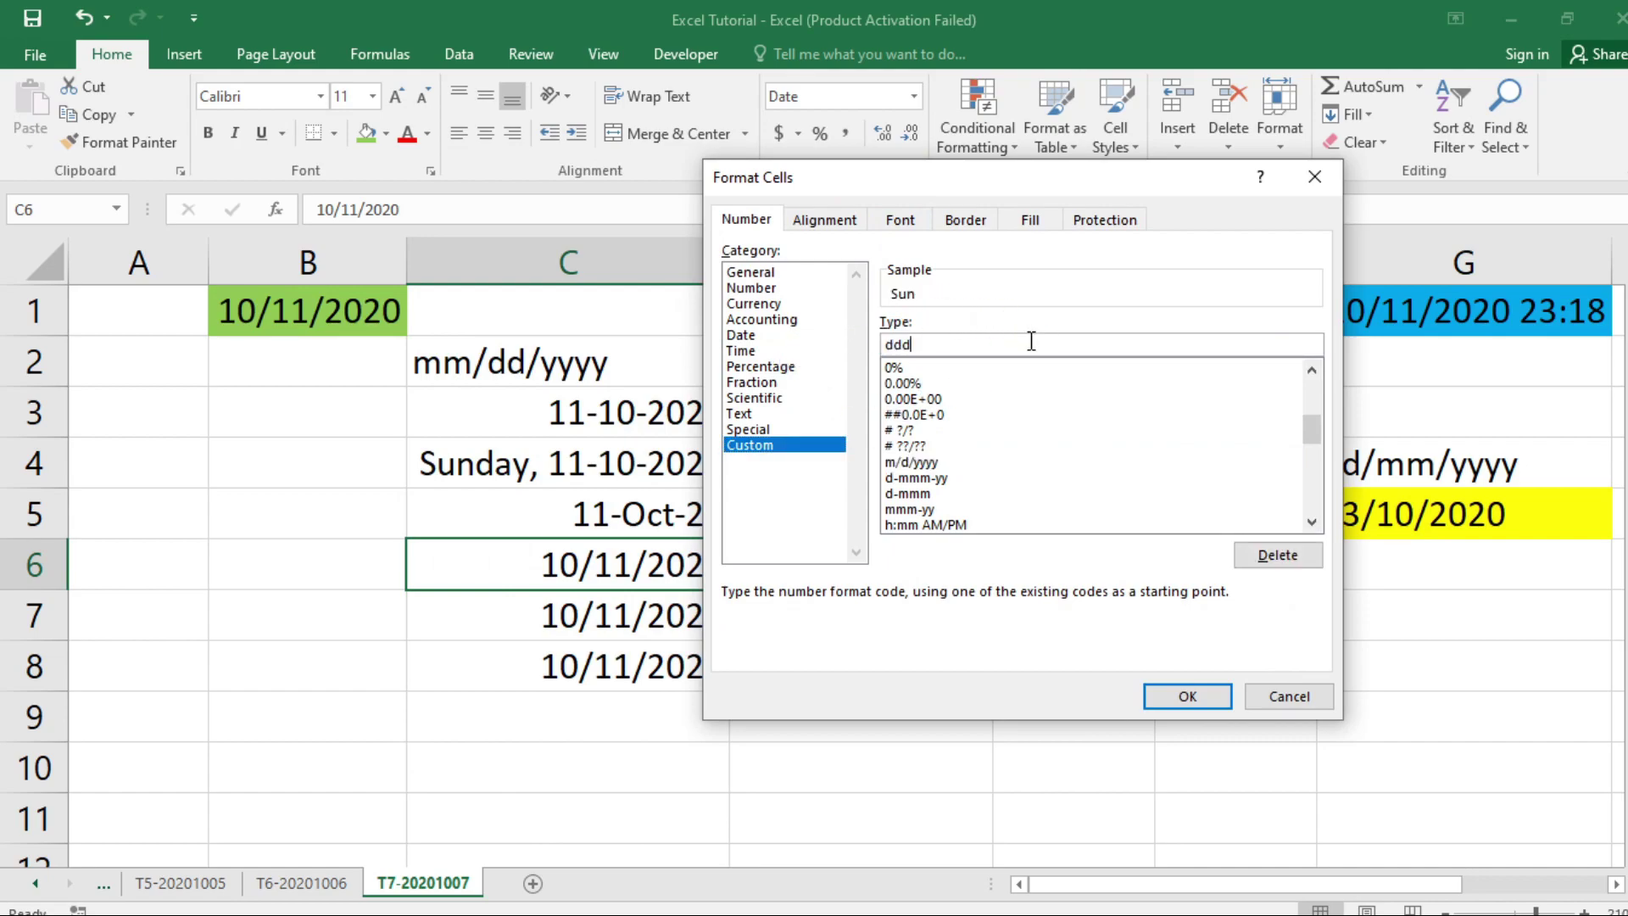
type("d,")
left_click(1026, 339)
type("mmm")
type("m, dd")
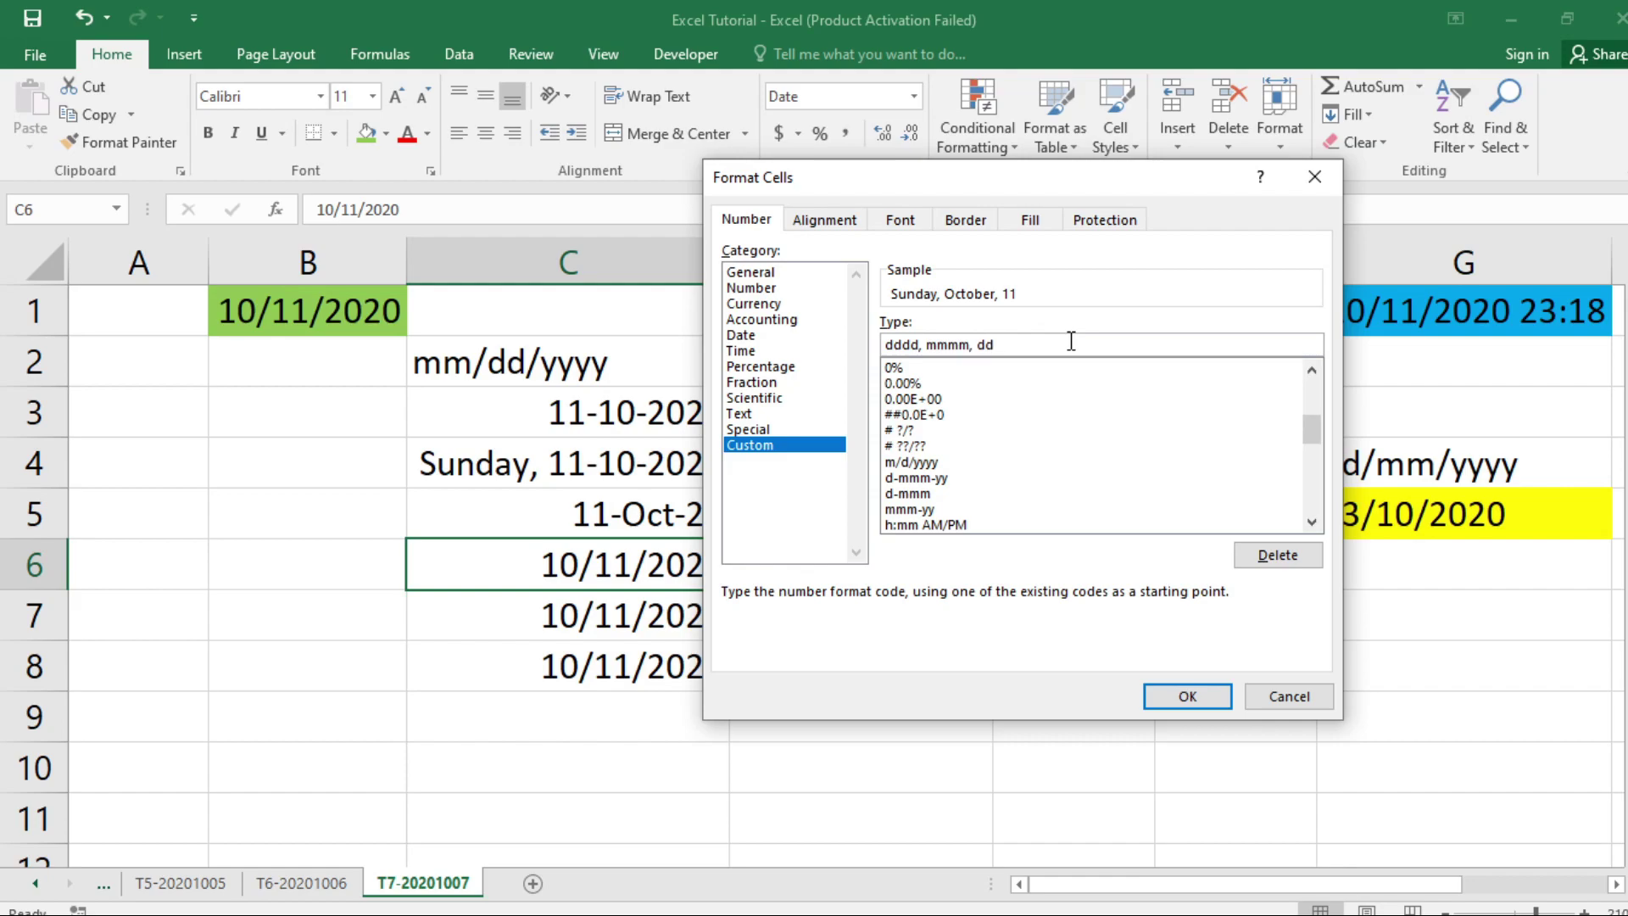
left_click(972, 344)
key("BackSpace")
left_click(1019, 366)
type(",")
type(" dd yyyy")
left_click(1187, 696)
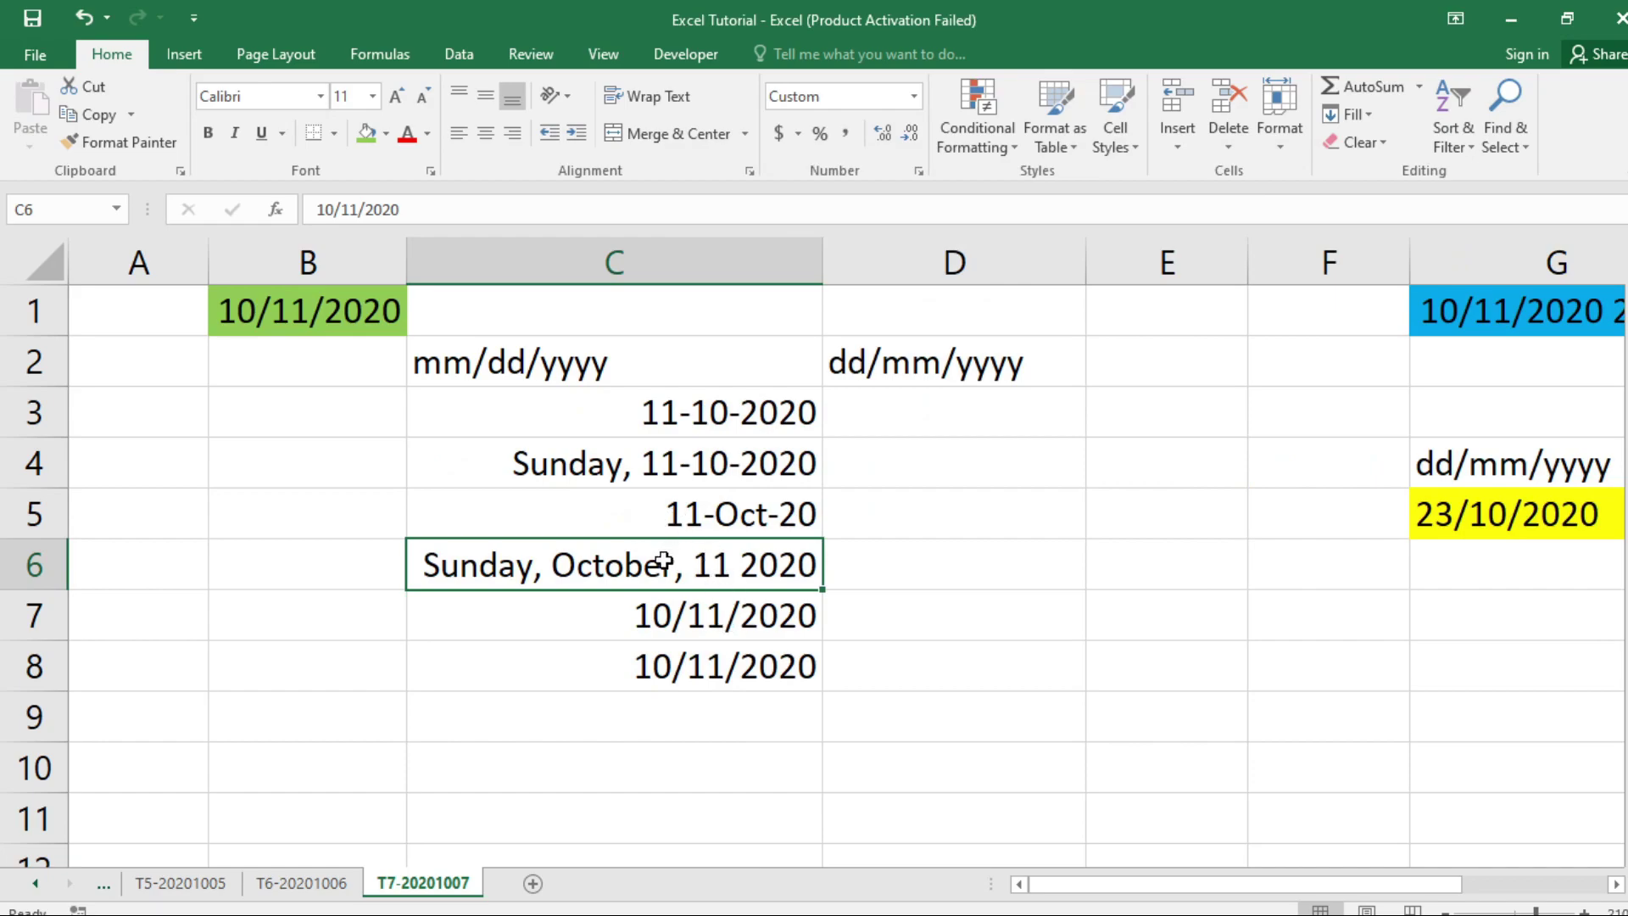
left_click(1618, 884)
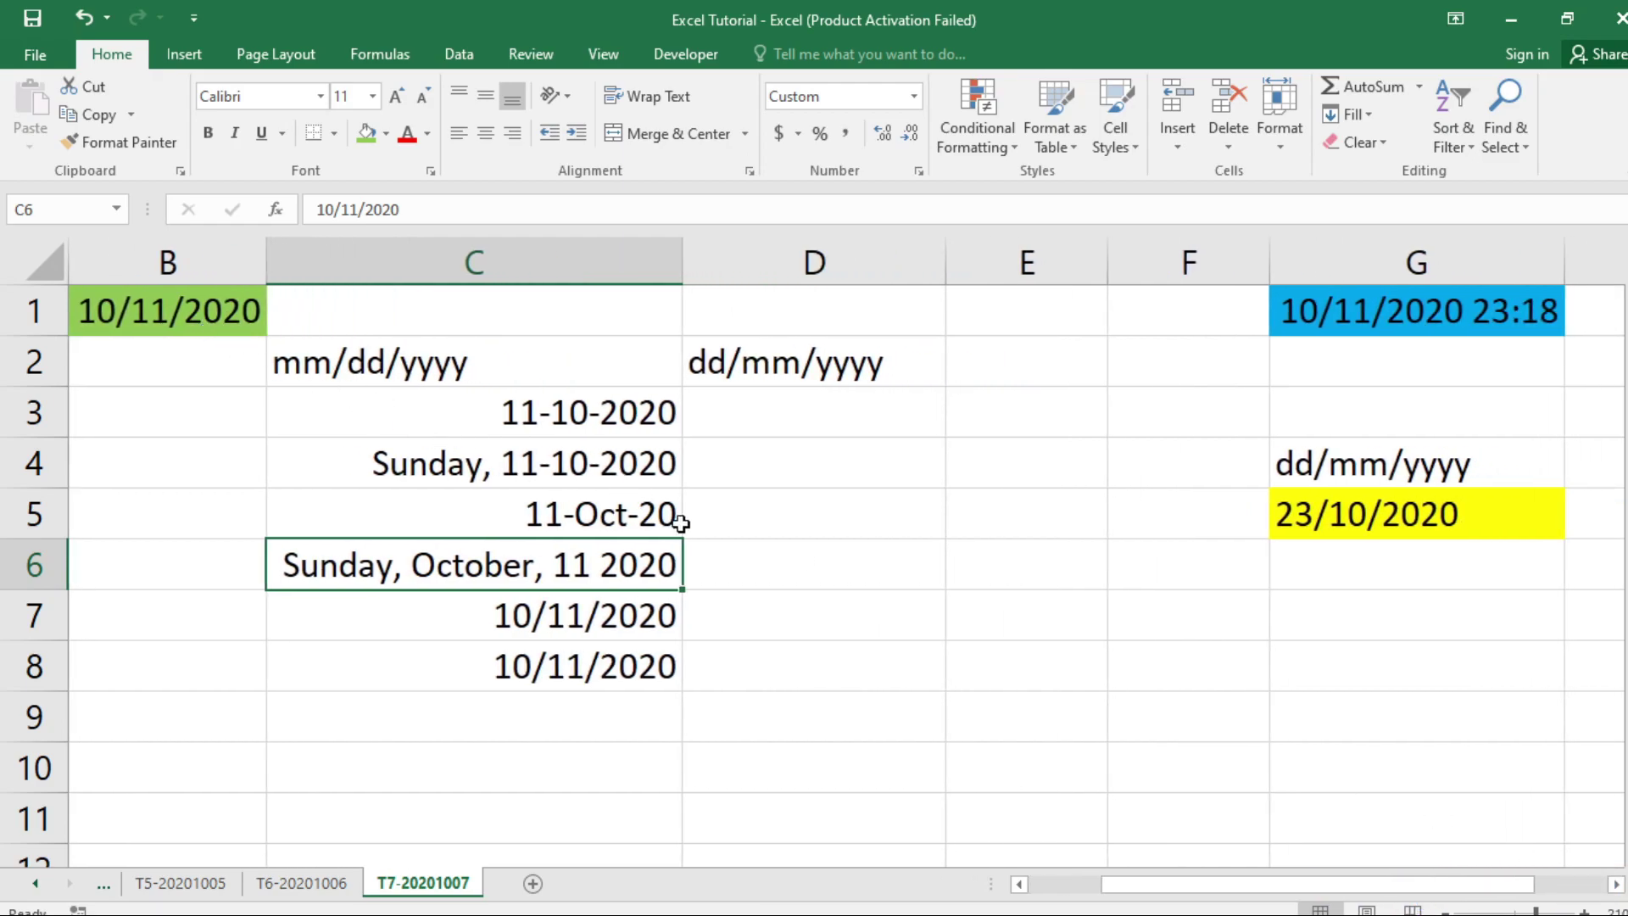
left_click(225, 315)
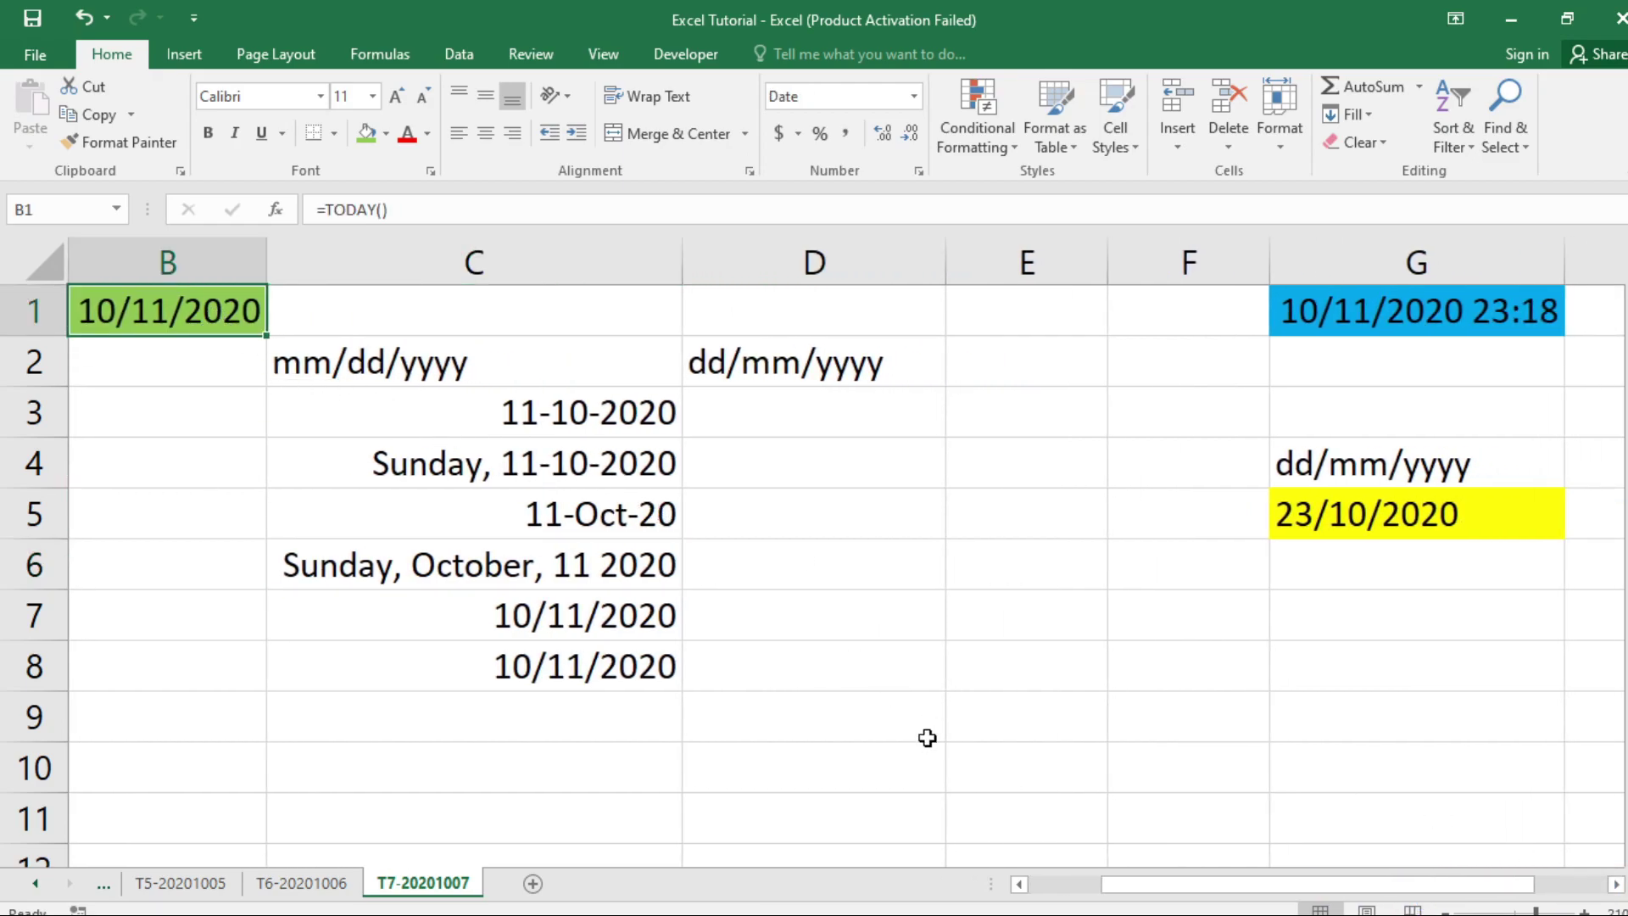
left_click_drag(1217, 884, 1028, 884)
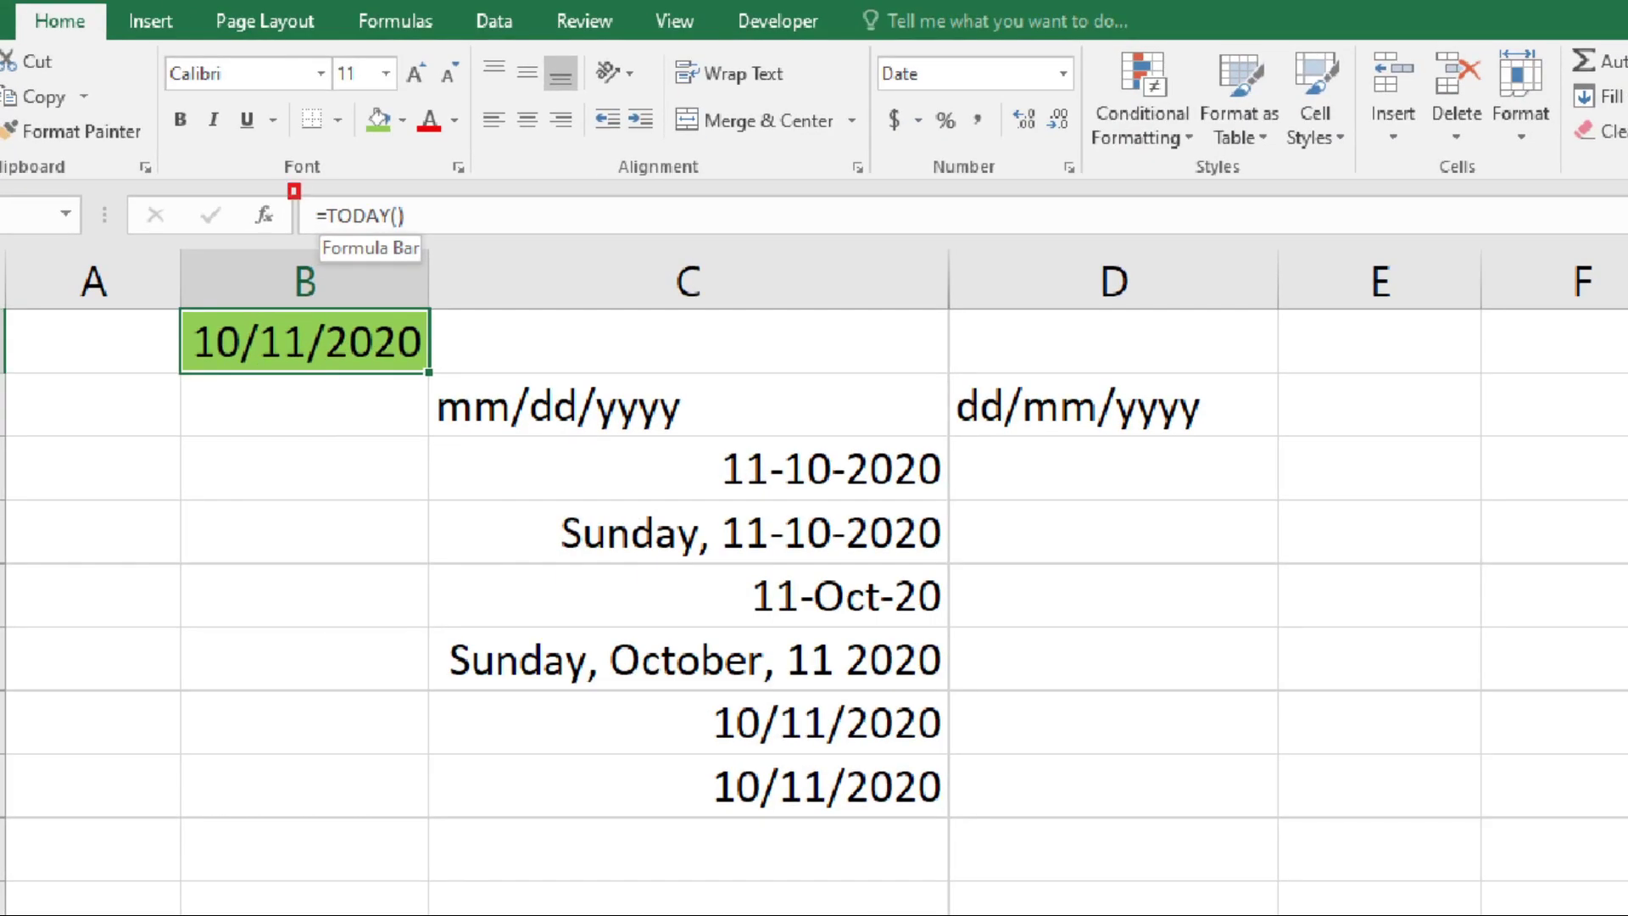
left_click_drag(293, 191, 454, 242)
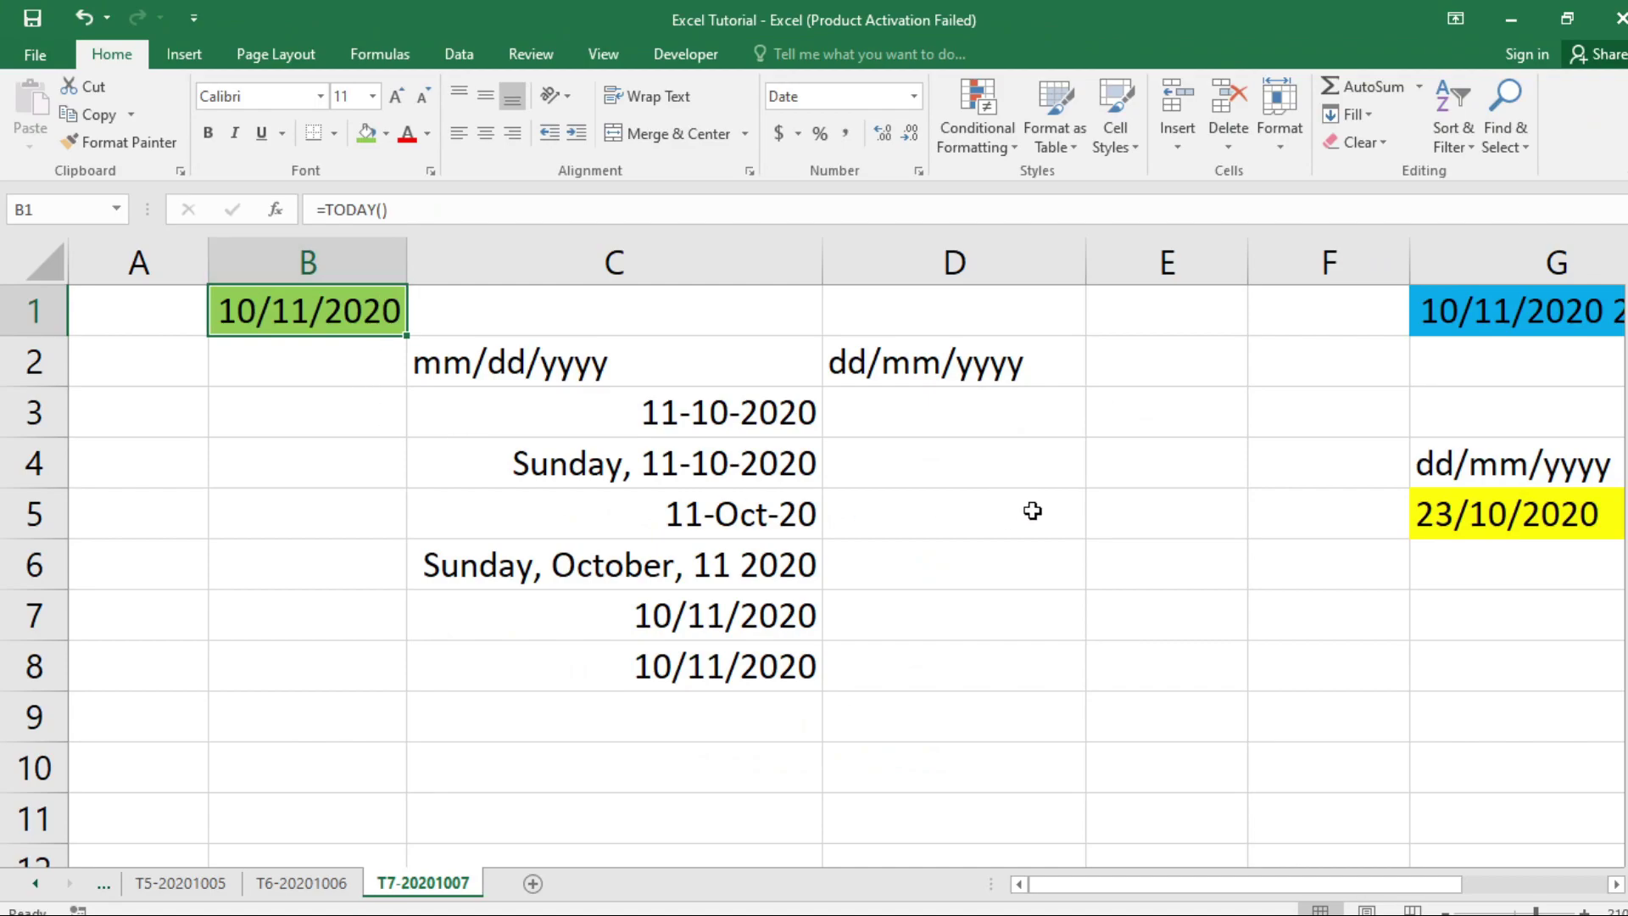
left_click(1161, 507)
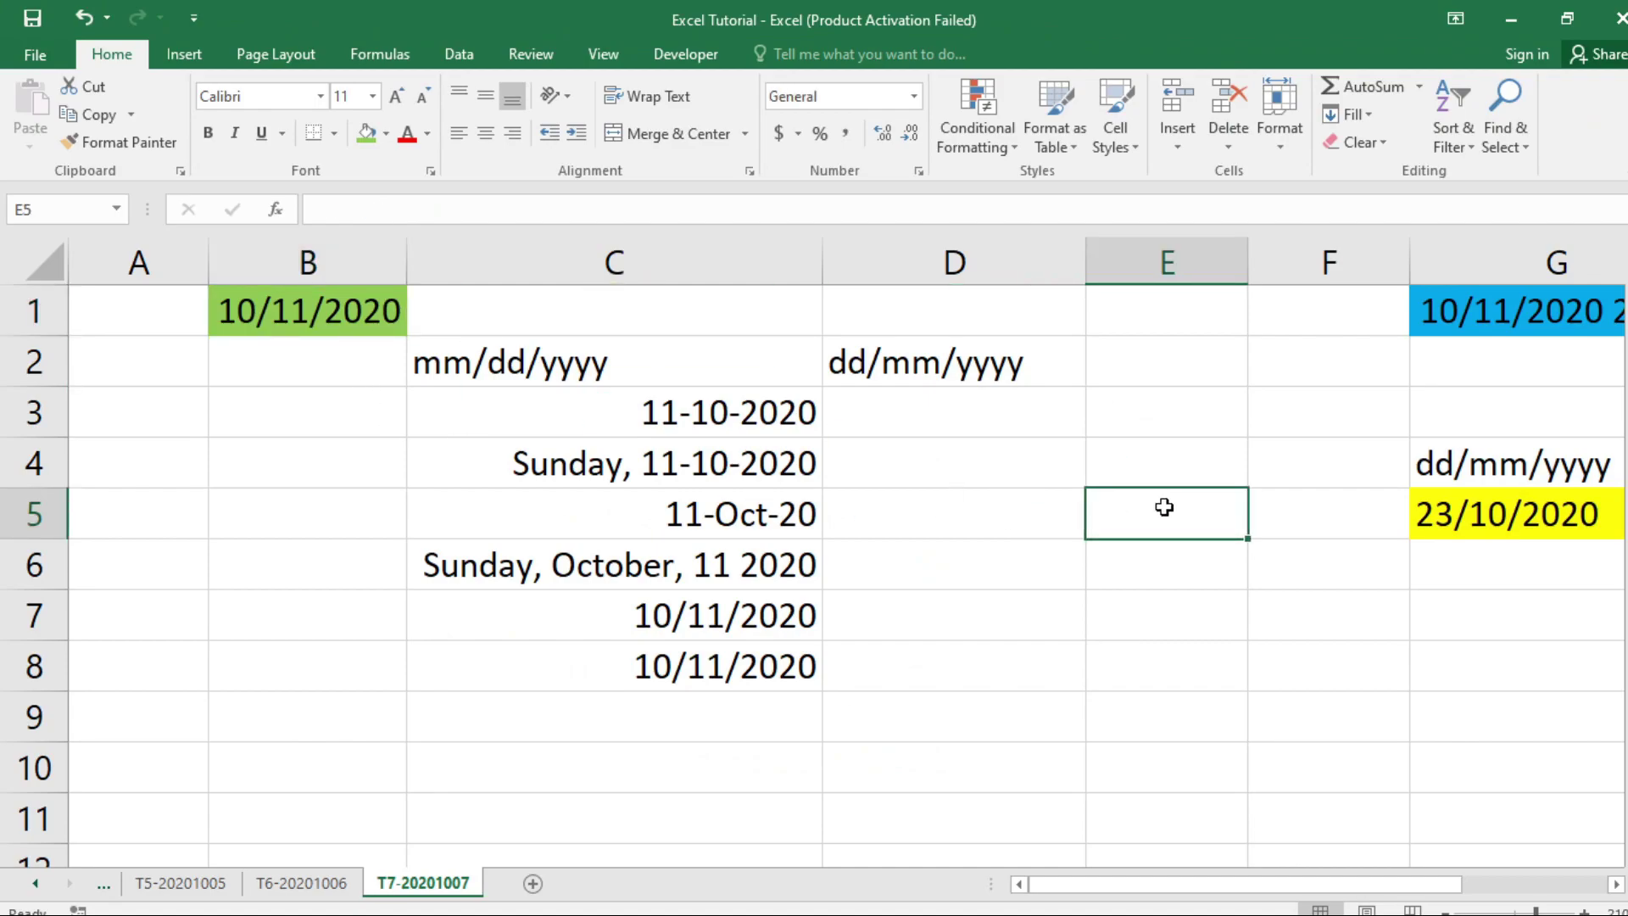
Enter =TODAY() in E5 so it displays 10/11/2020, then check the formula
type("=")
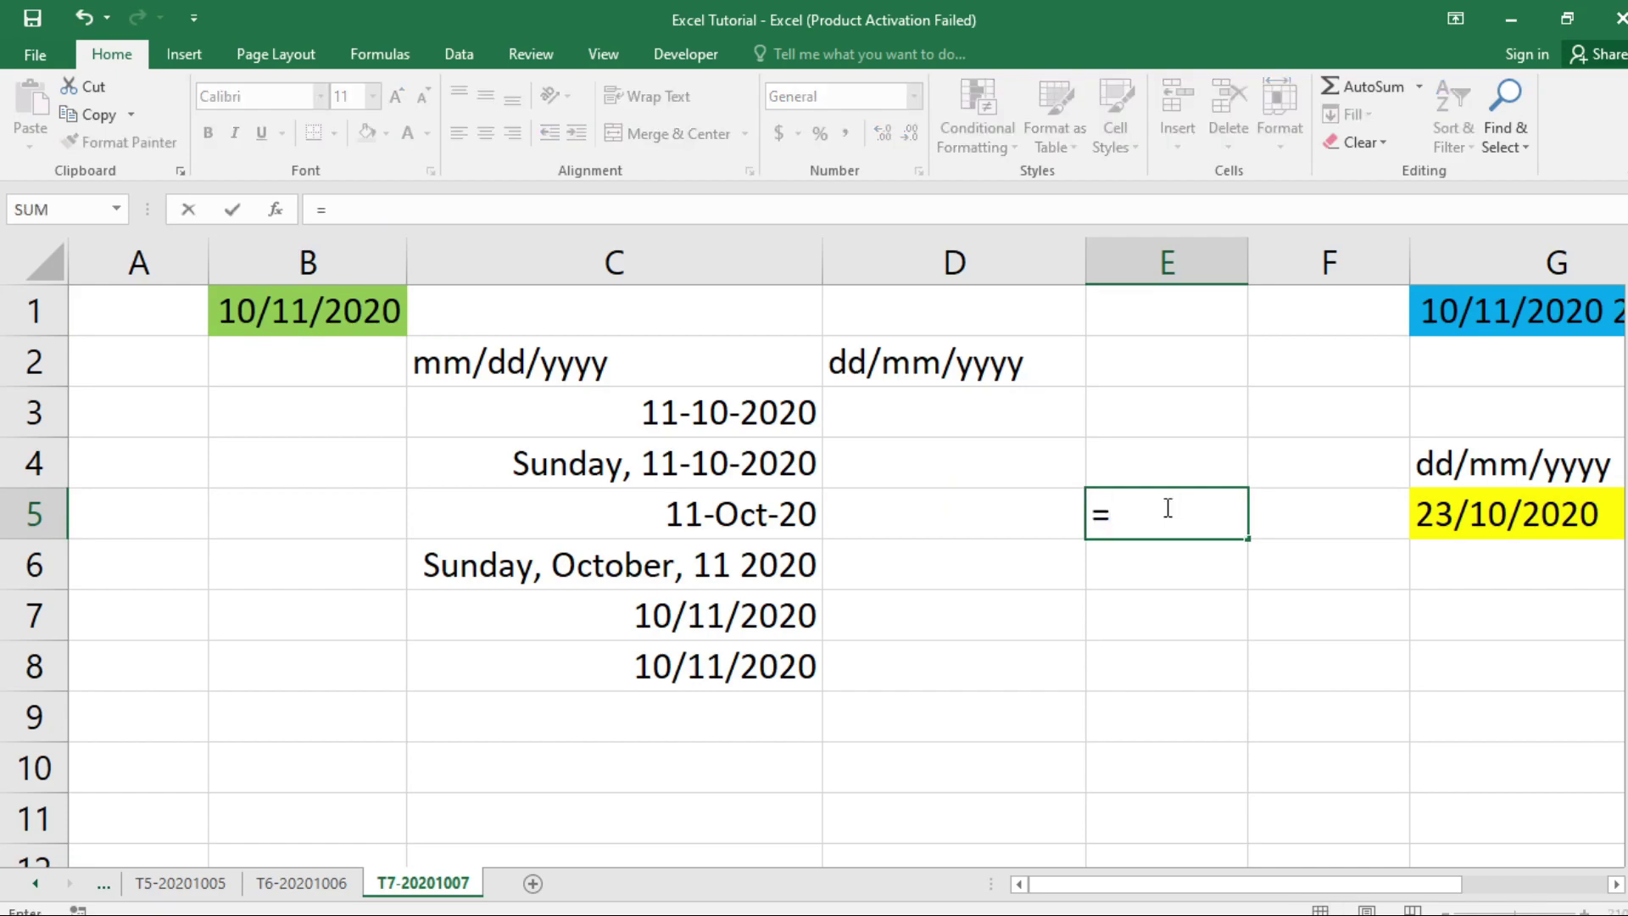
type("to")
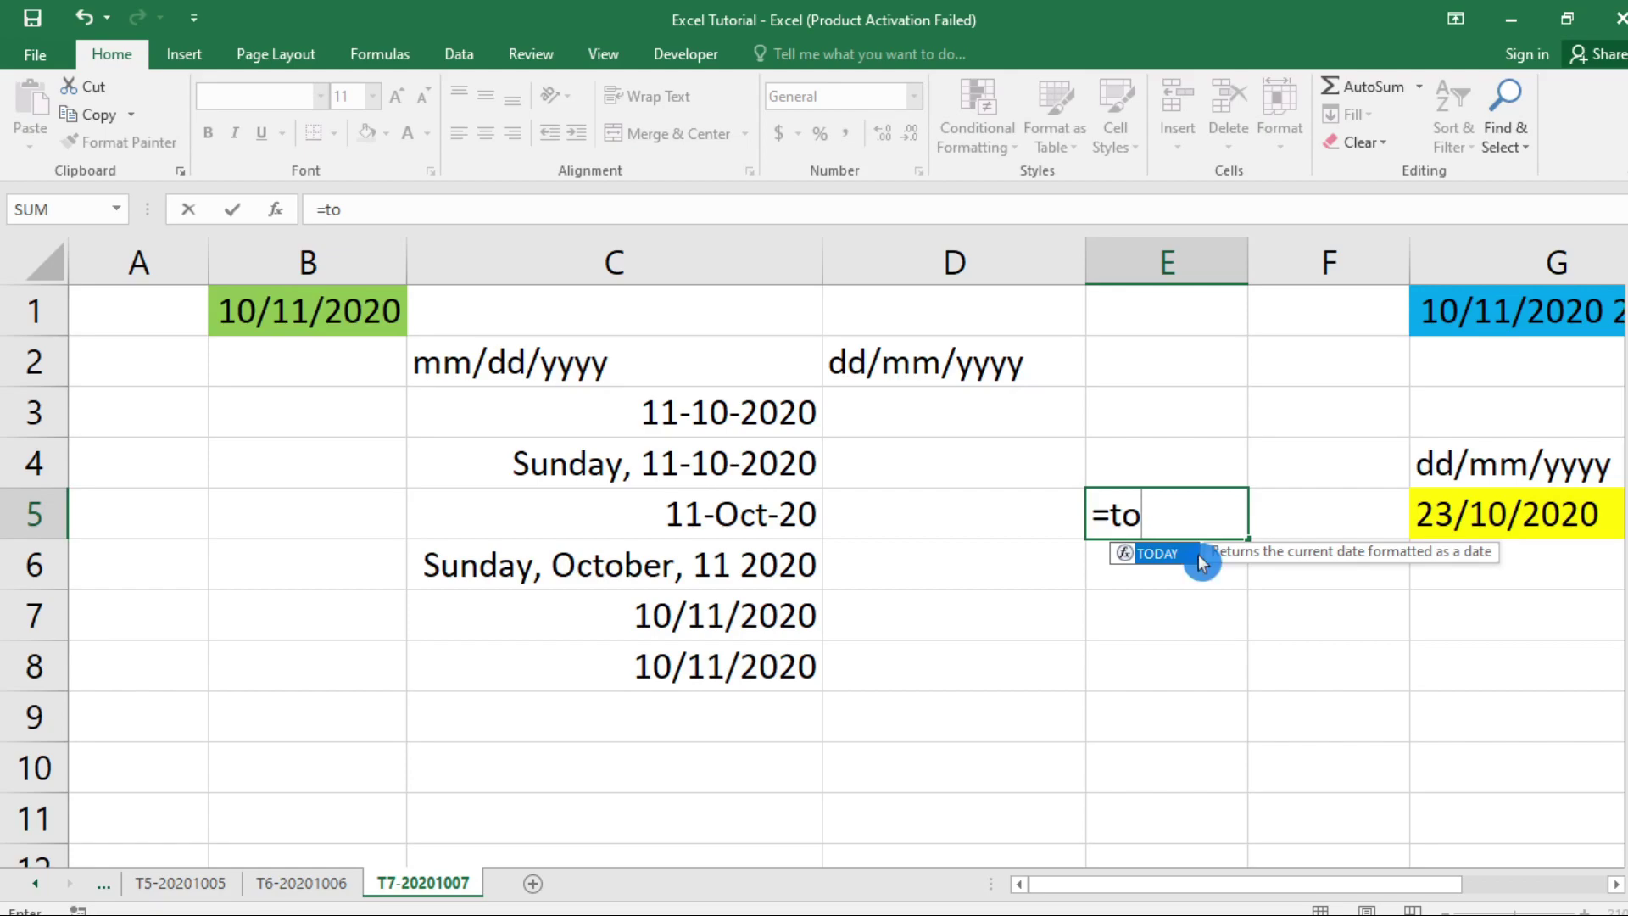
left_click(1182, 556)
double_click(1178, 552)
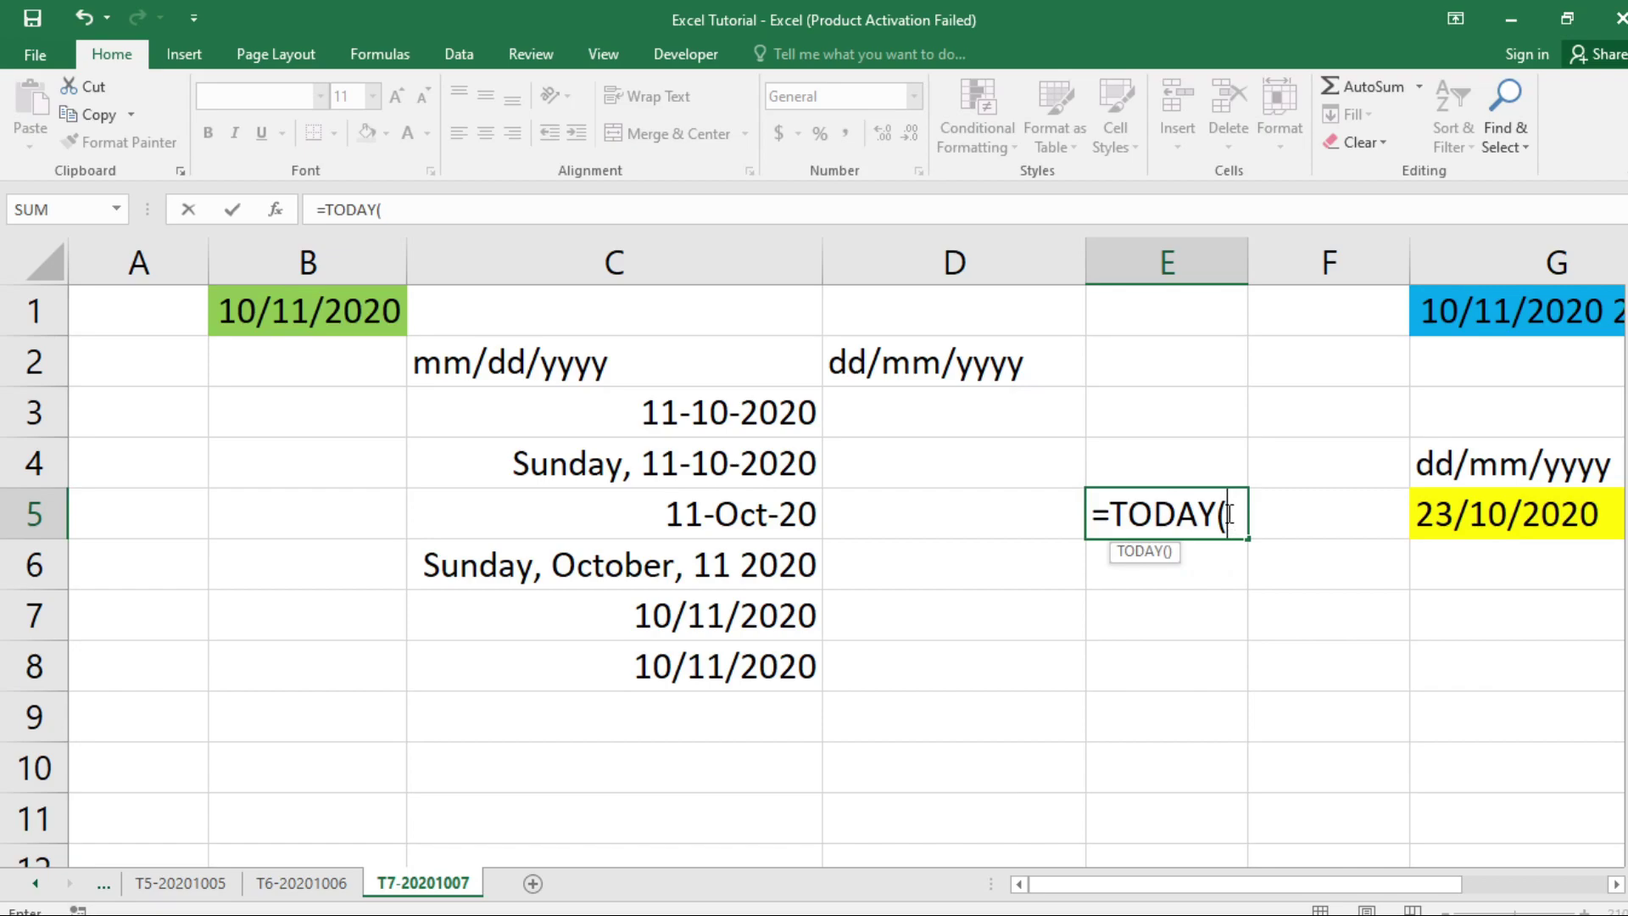
type(")")
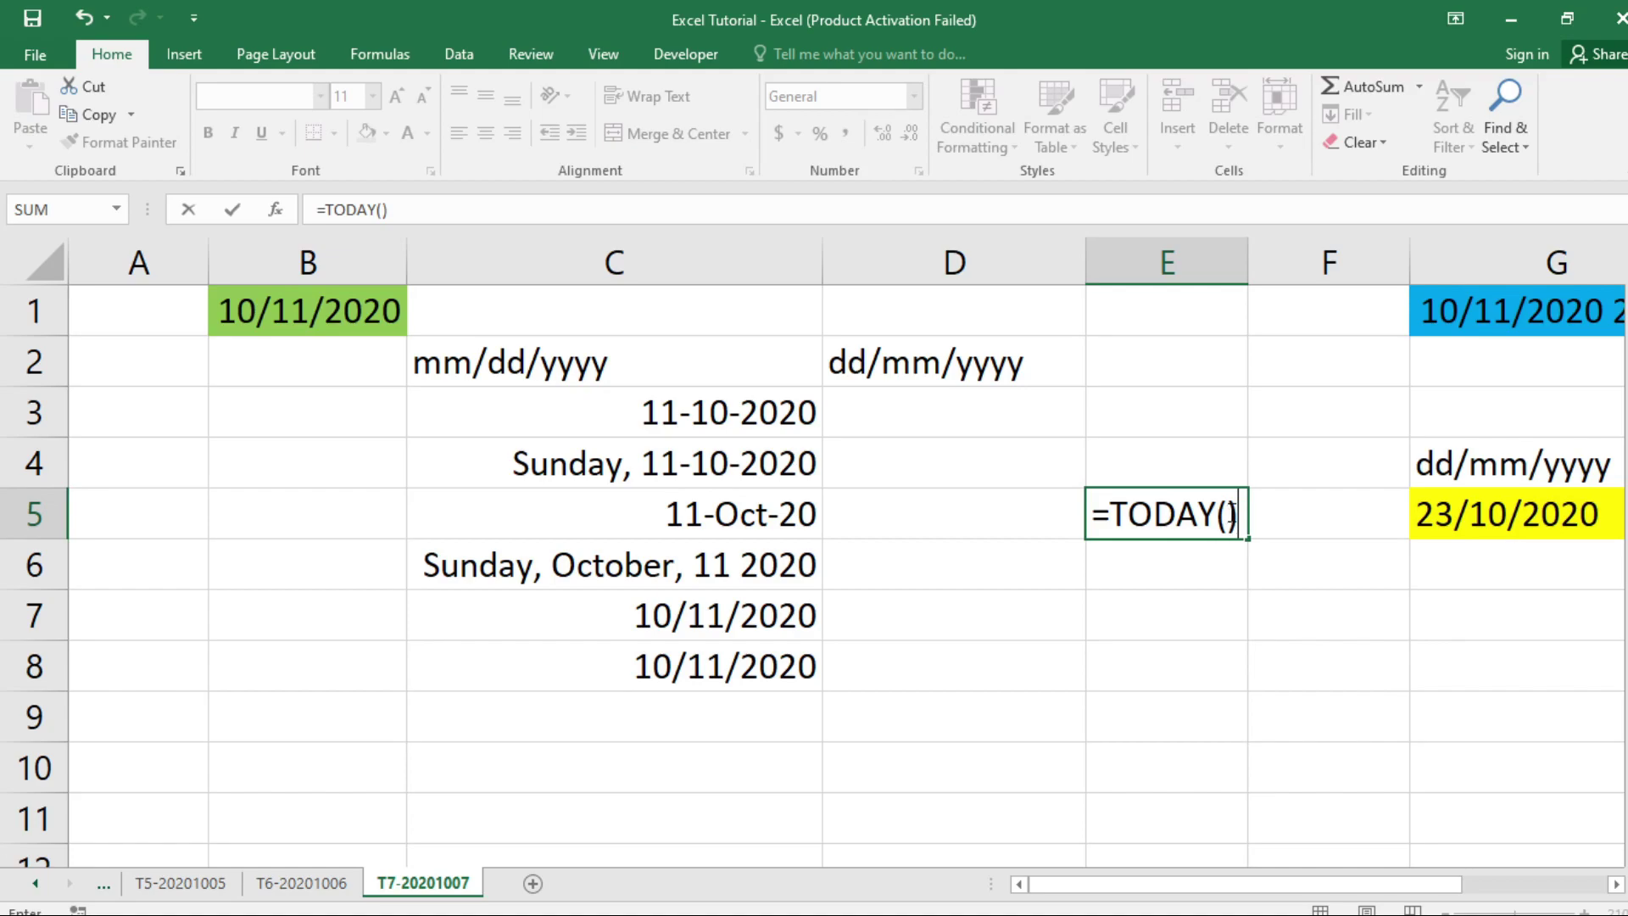
key("Return")
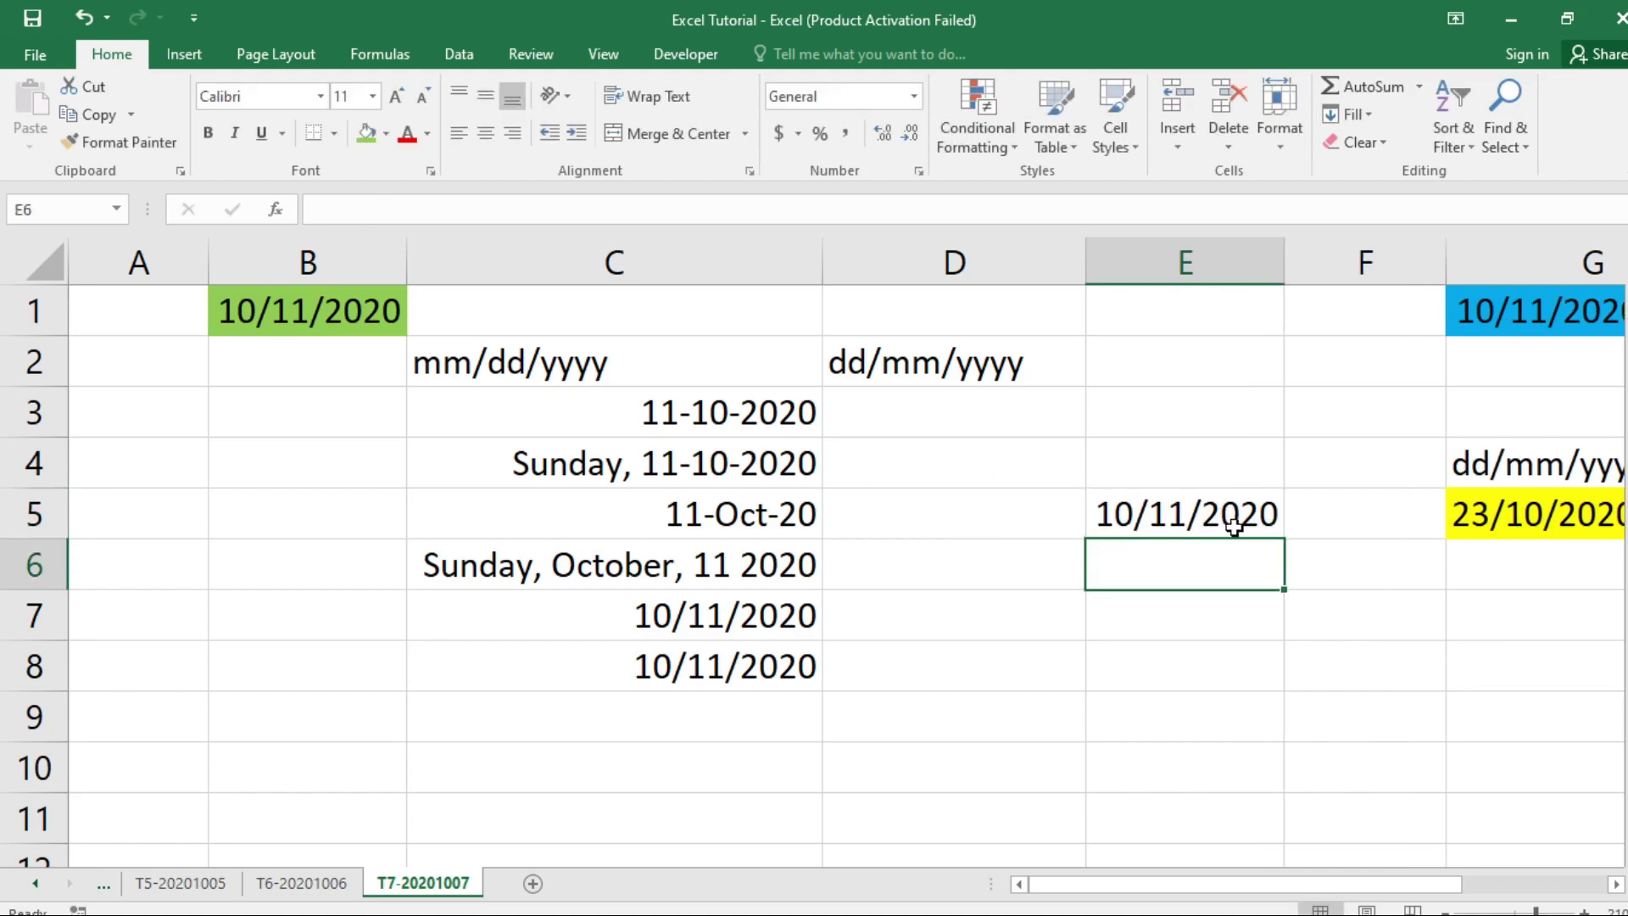
left_click(1234, 519)
left_click(1542, 882)
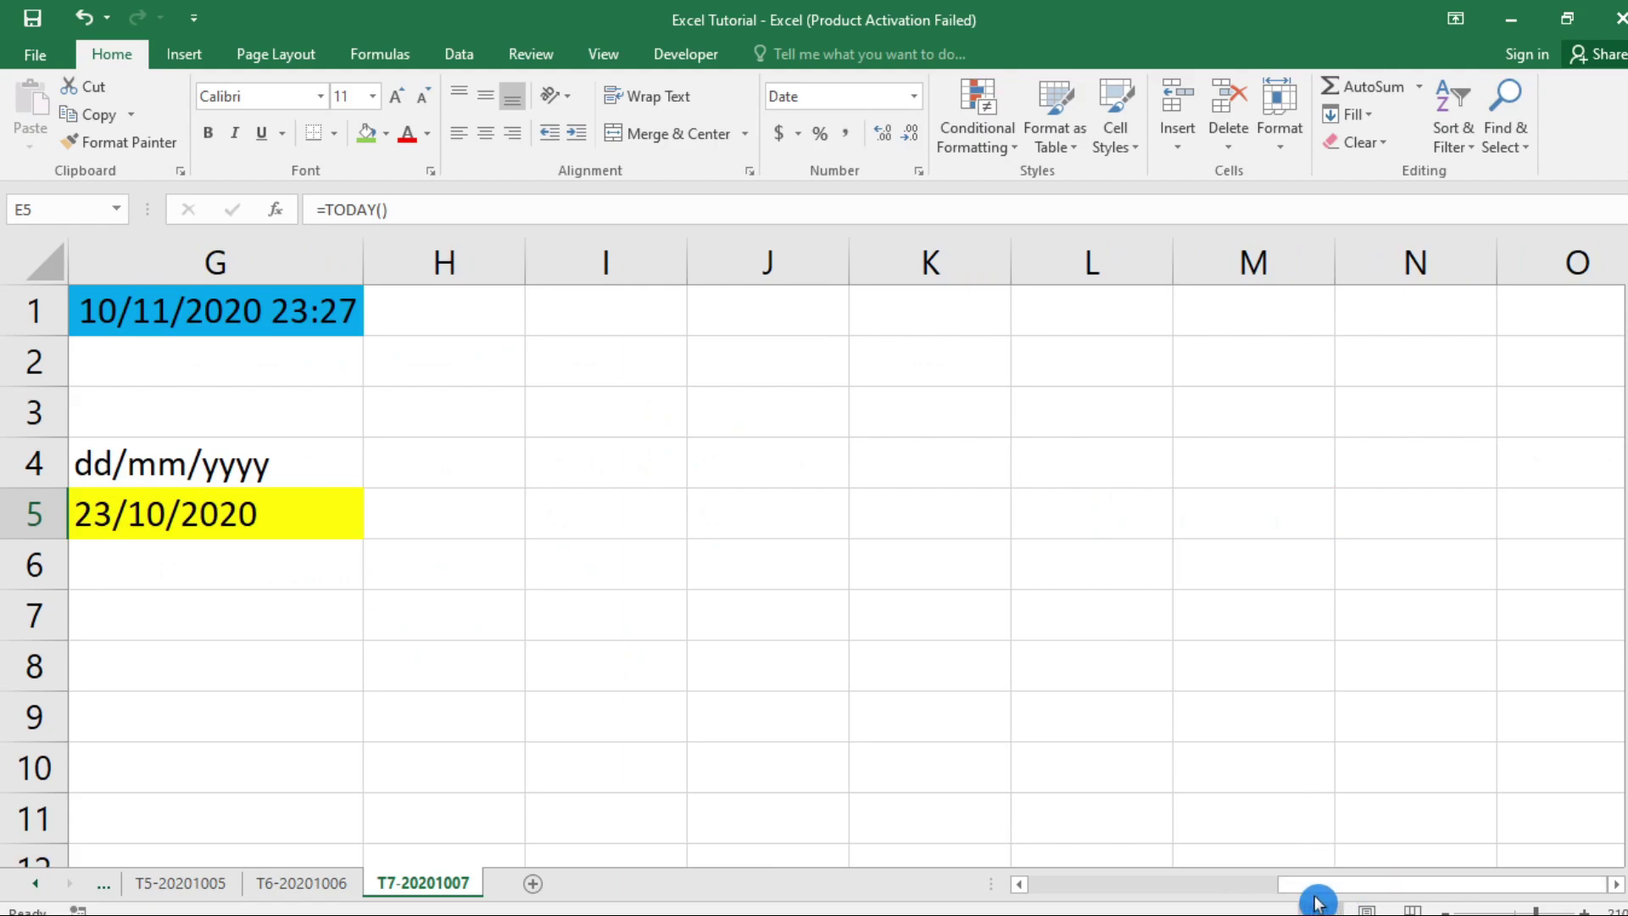
mouse_move(1377, 881)
left_mouse_down()
mouse_move(1172, 889)
mouse_move(1186, 886)
left_mouse_up()
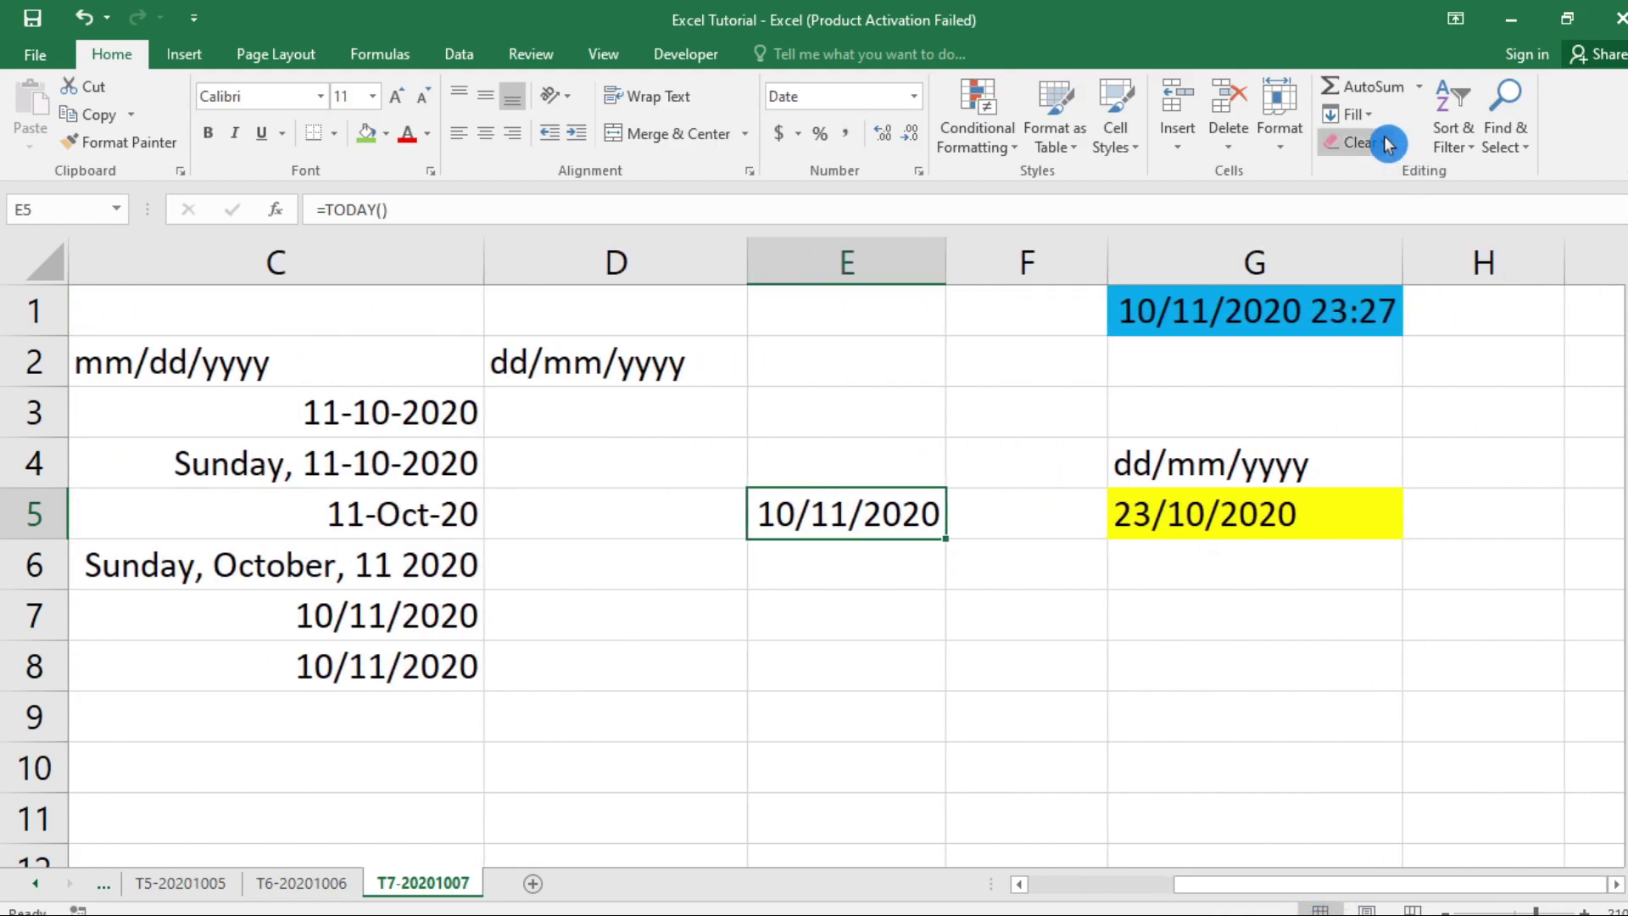
Enter =NOW() in G7 to show the current date and time, 10/11/2020 23:27
left_click(1305, 305)
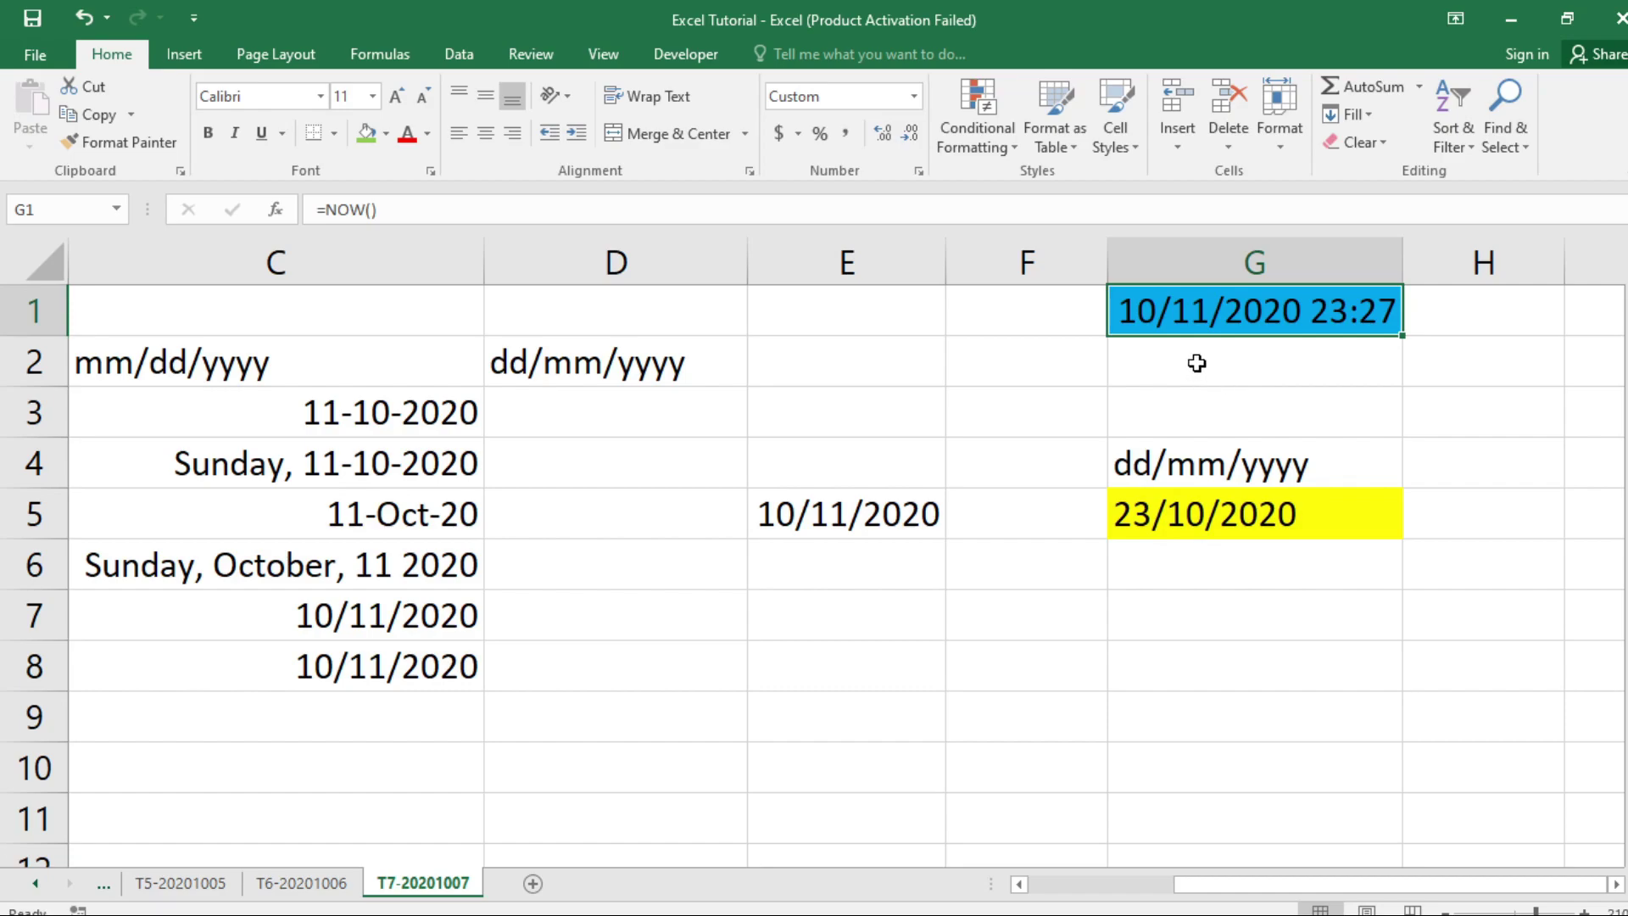
left_click(1231, 628)
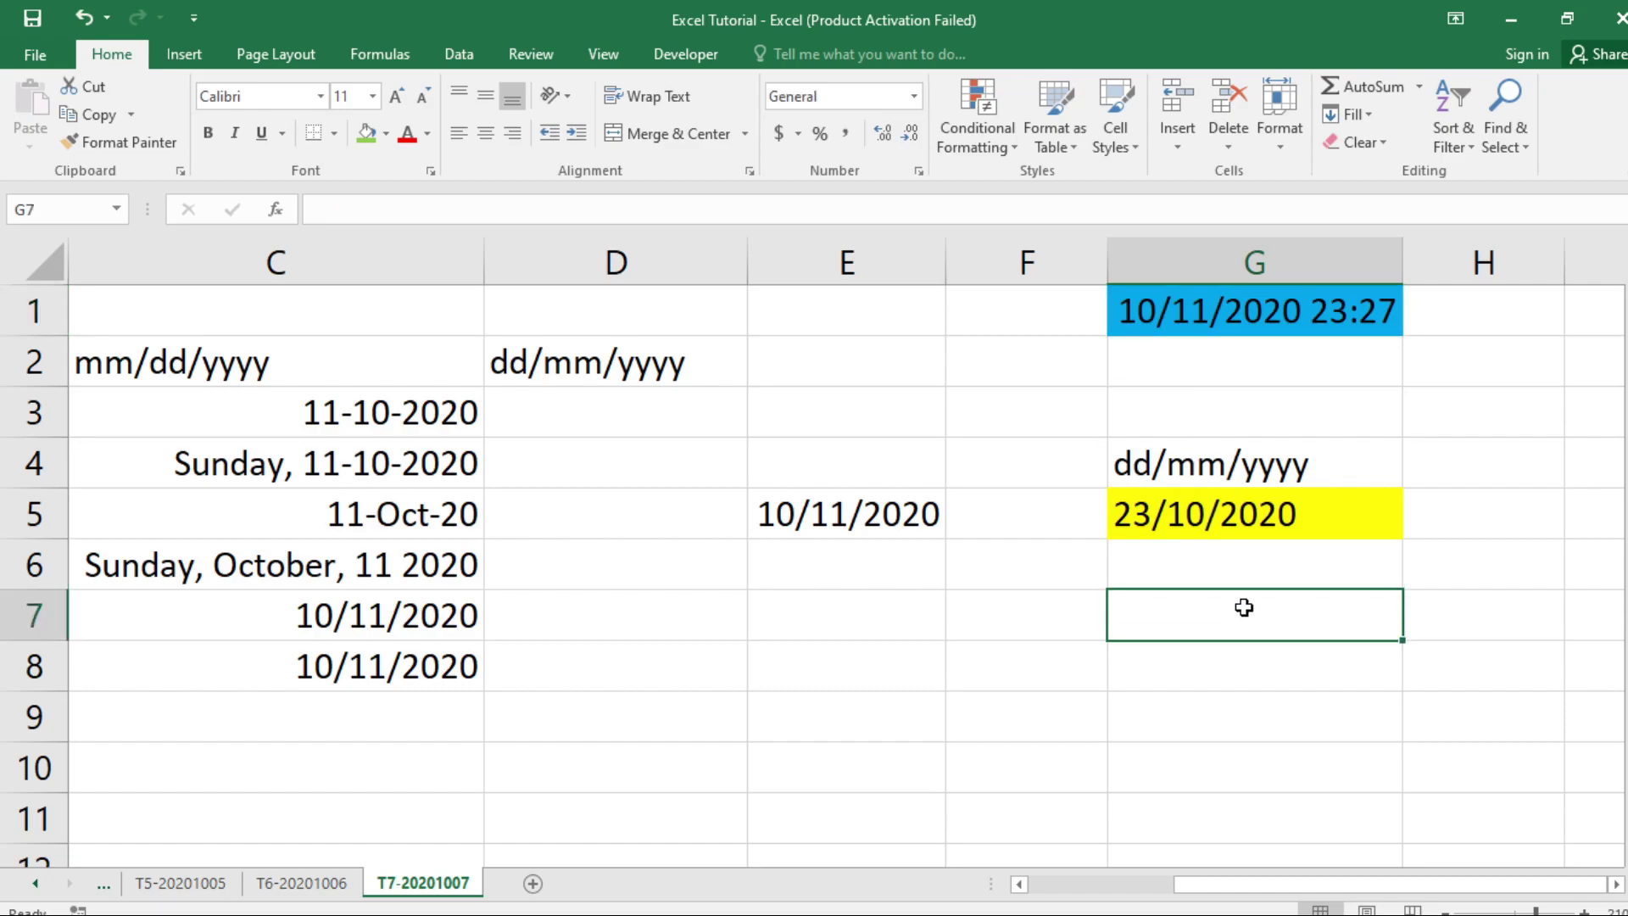
type("=")
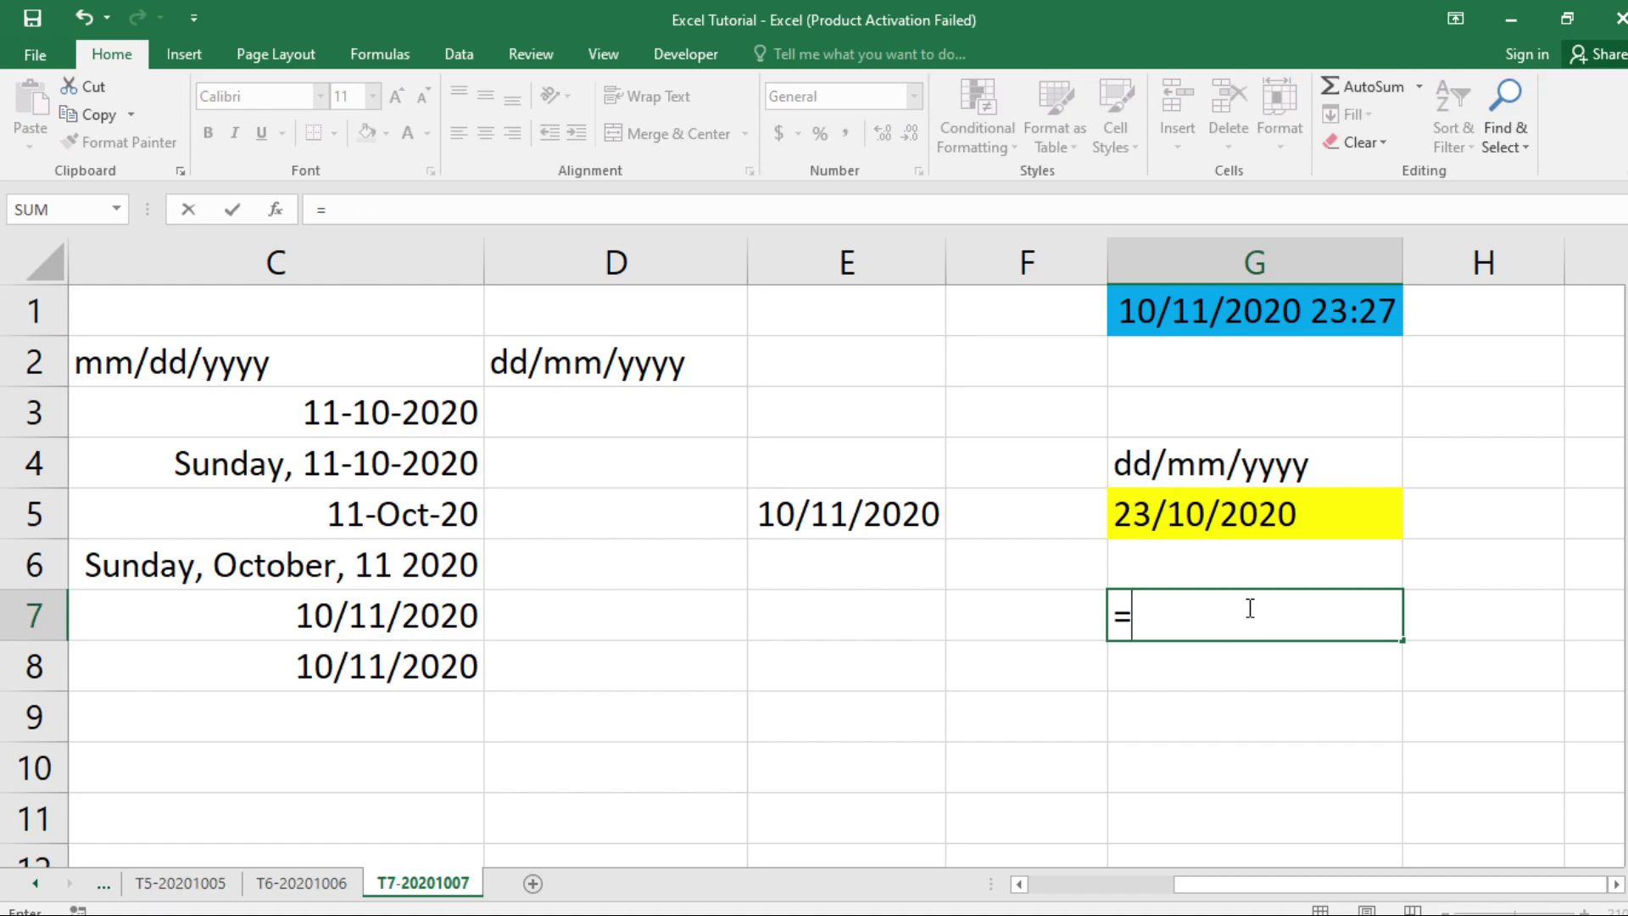
type("now")
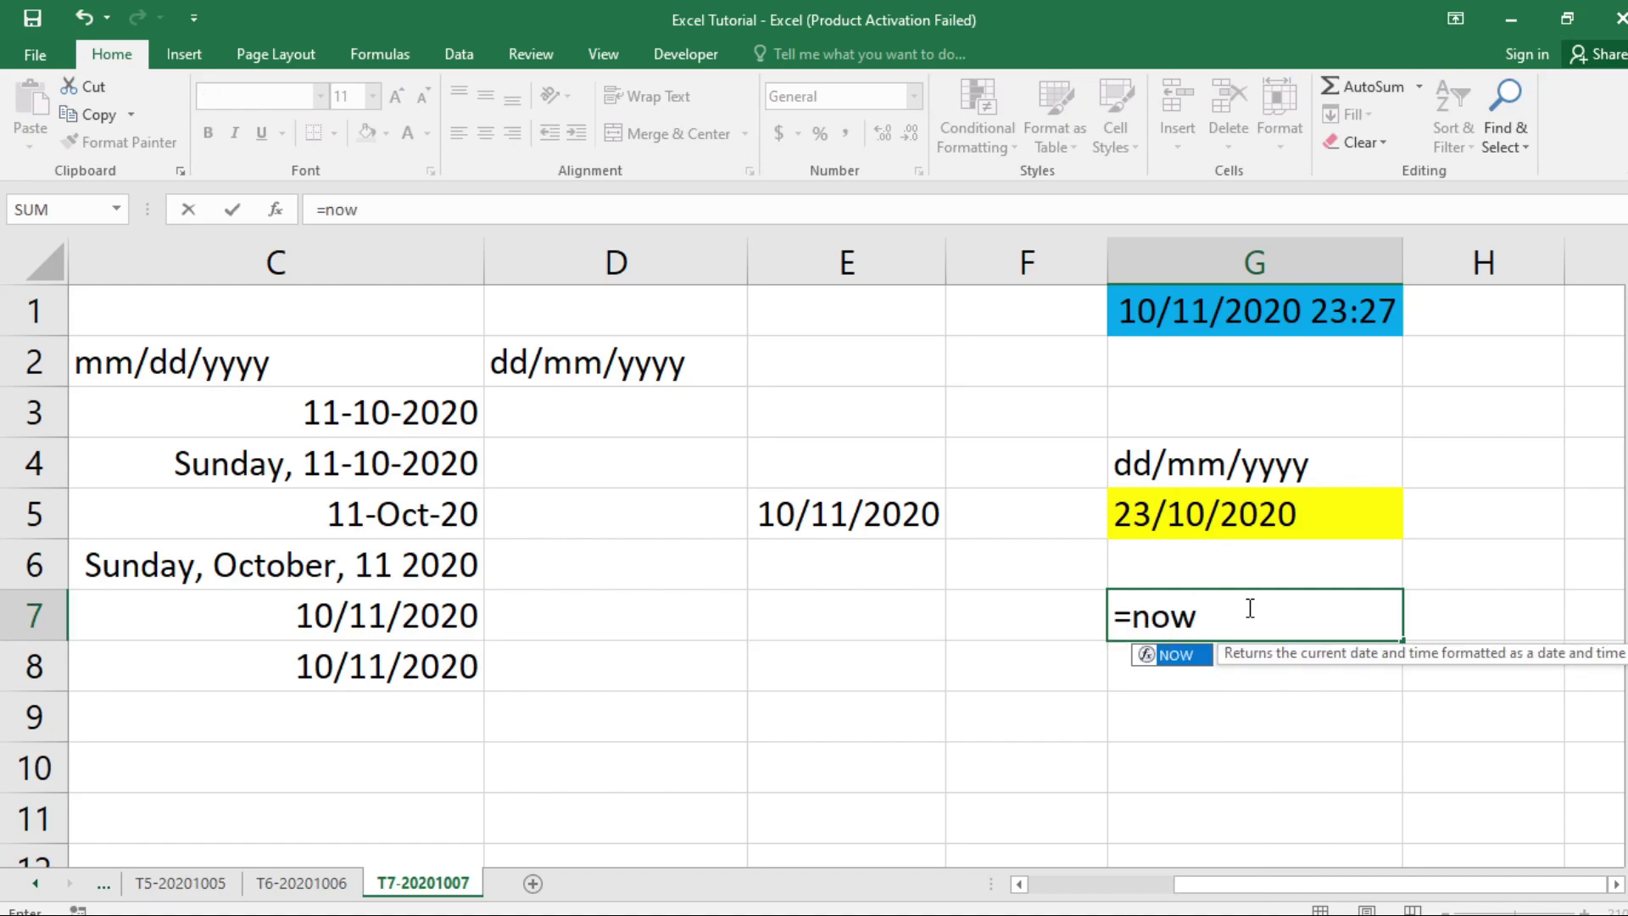
key("Tab")
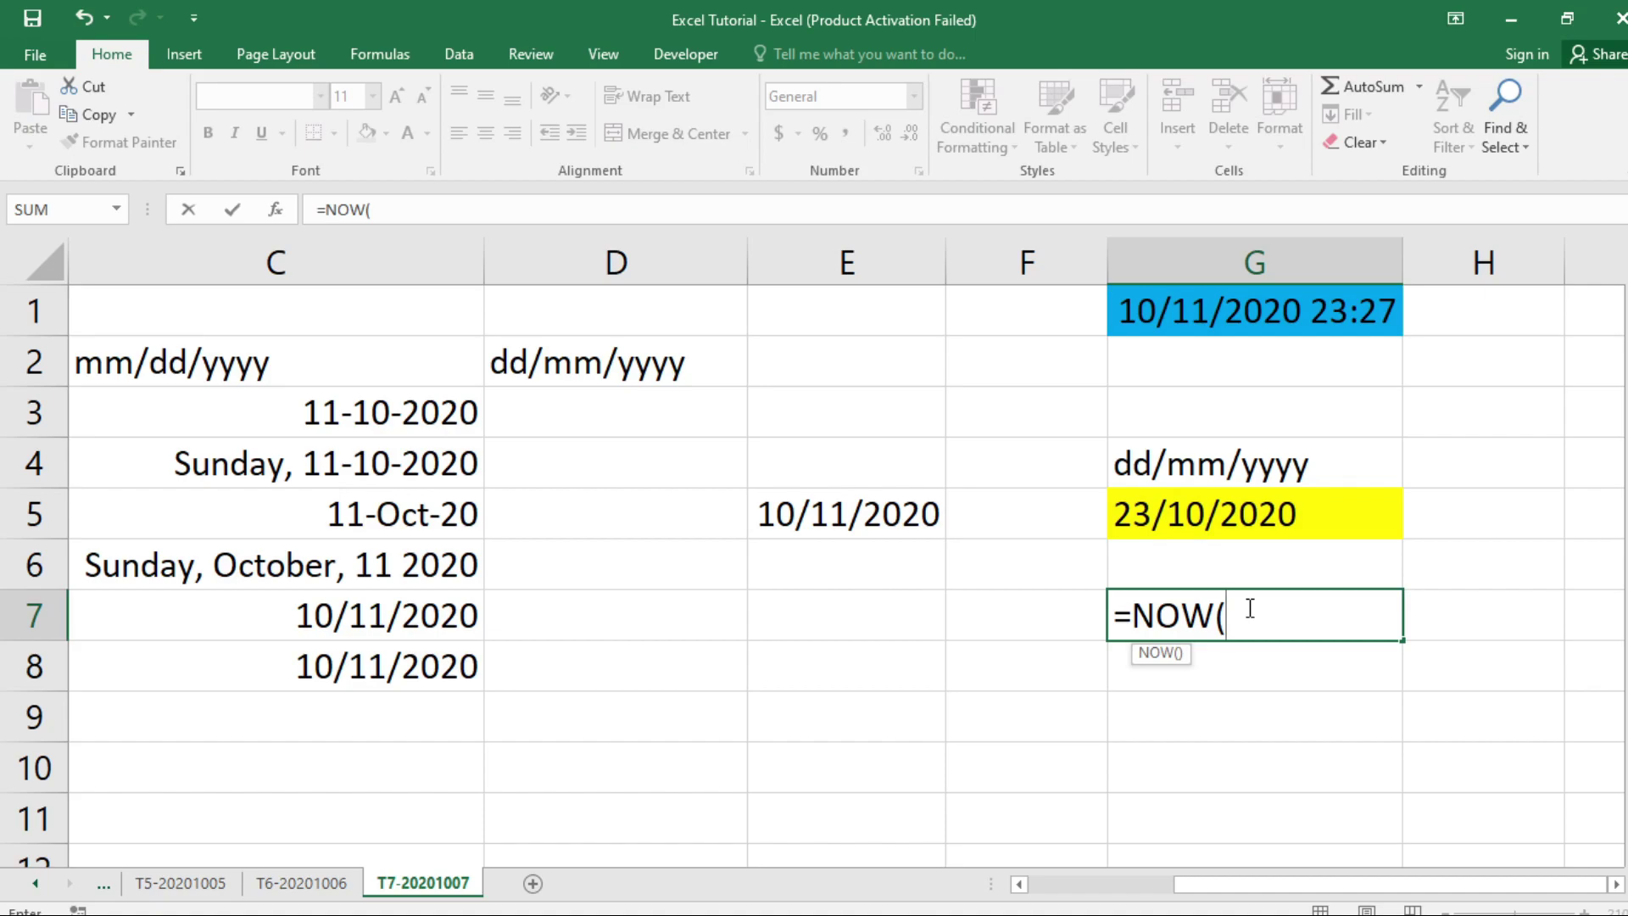
type(")")
key("Return")
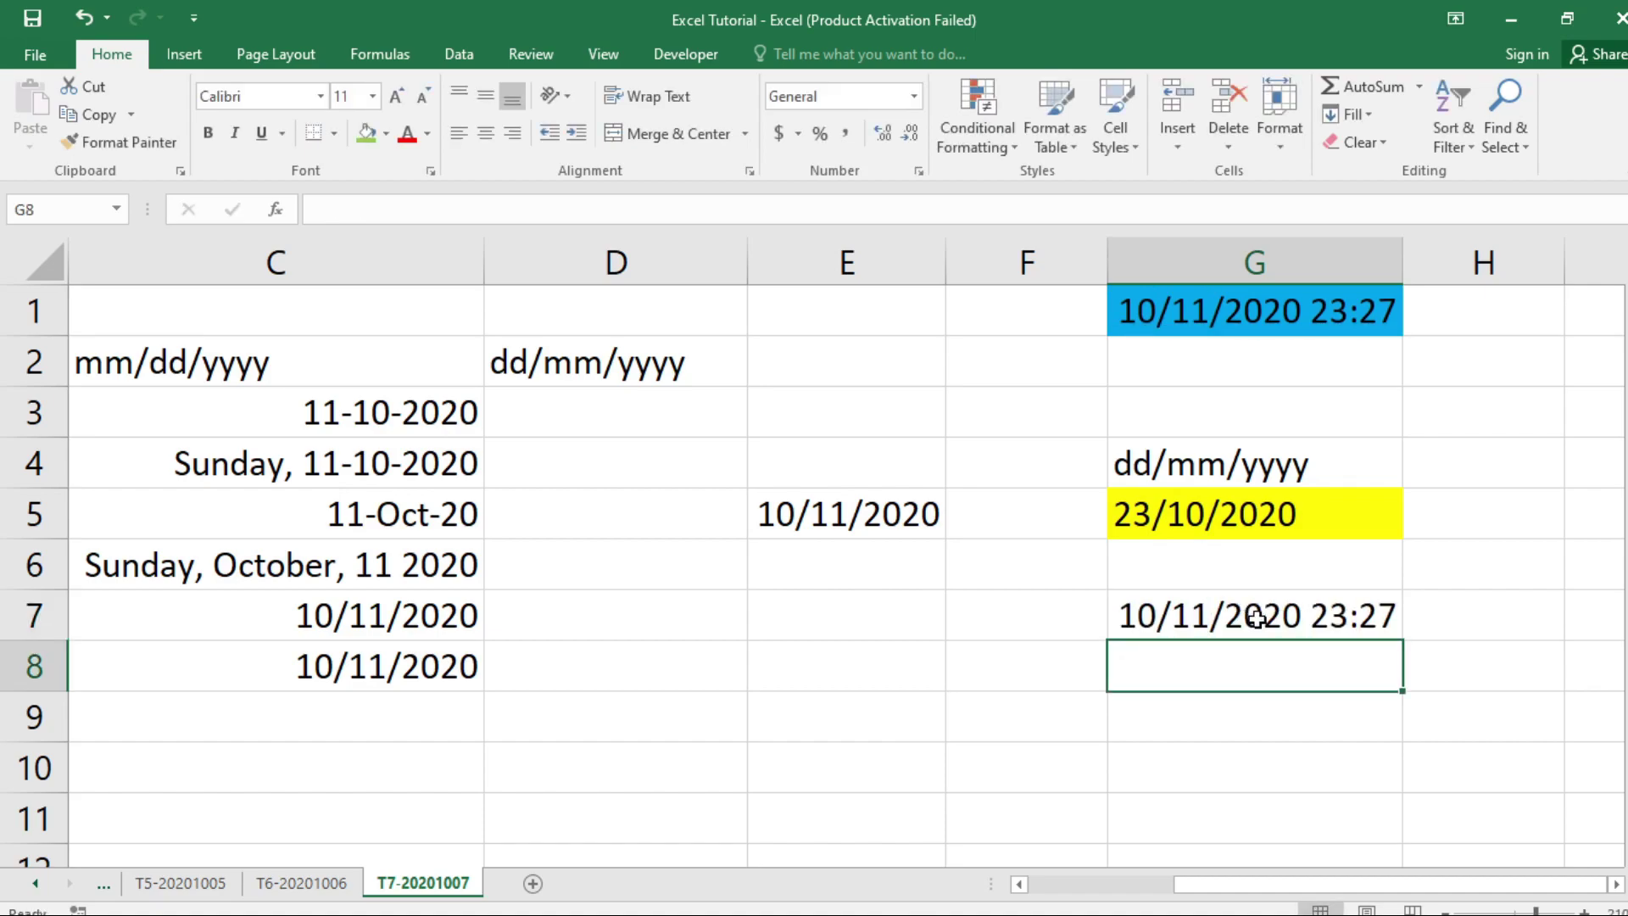
left_click(1357, 619)
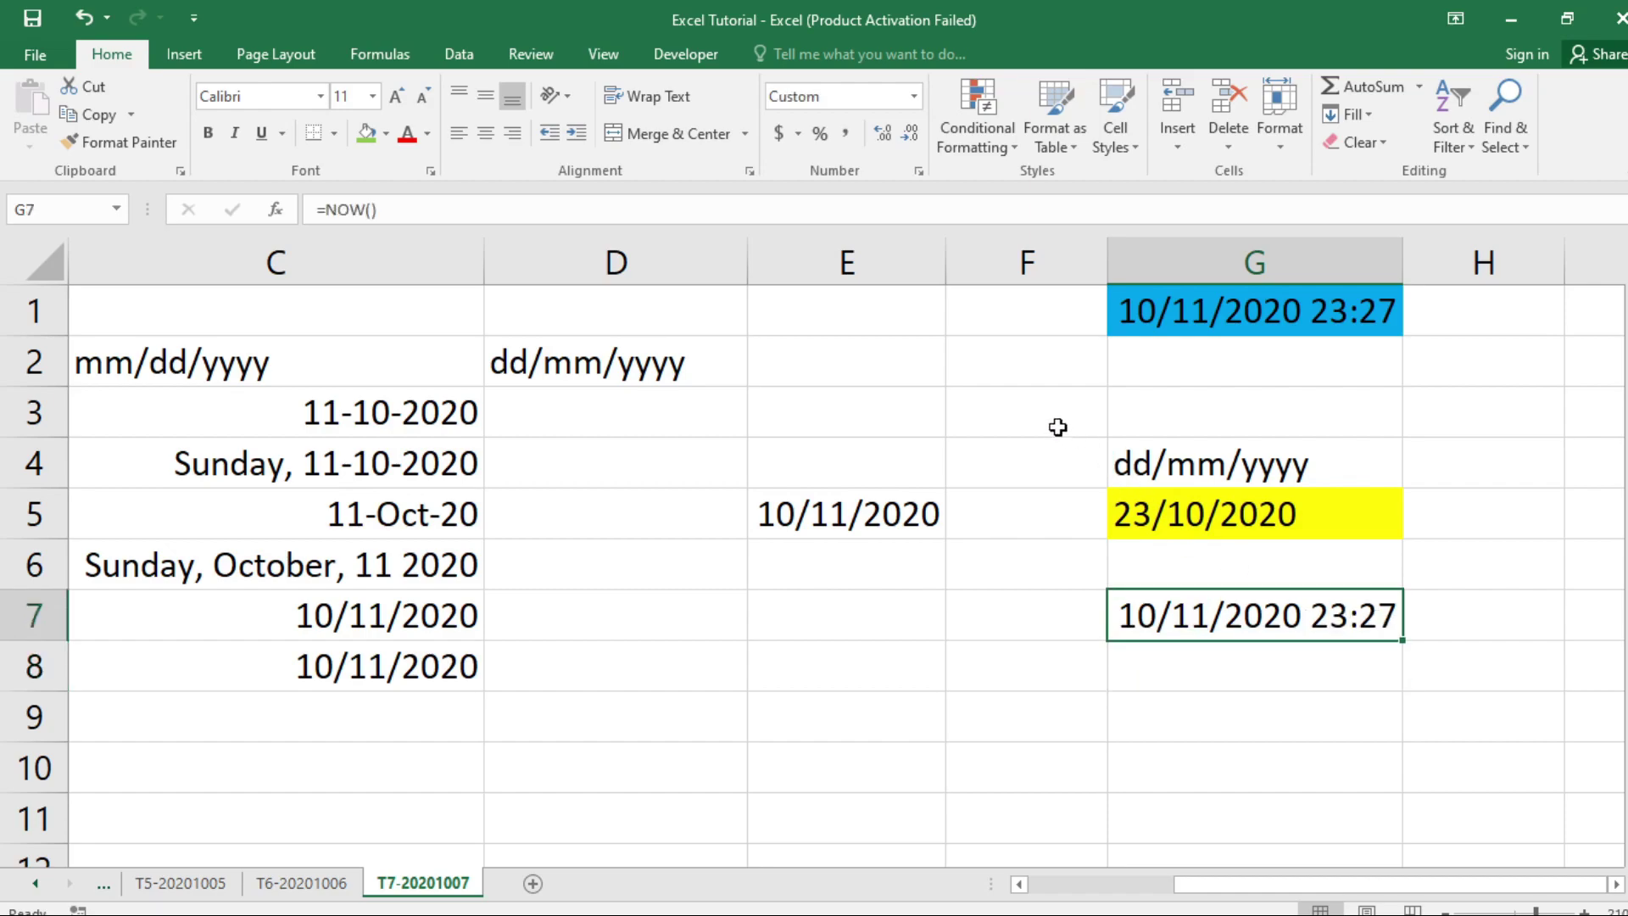
mouse_move(1055, 424)
left_mouse_down()
mouse_move(1355, 552)
mouse_move(1435, 531)
mouse_move(1414, 544)
left_mouse_up()
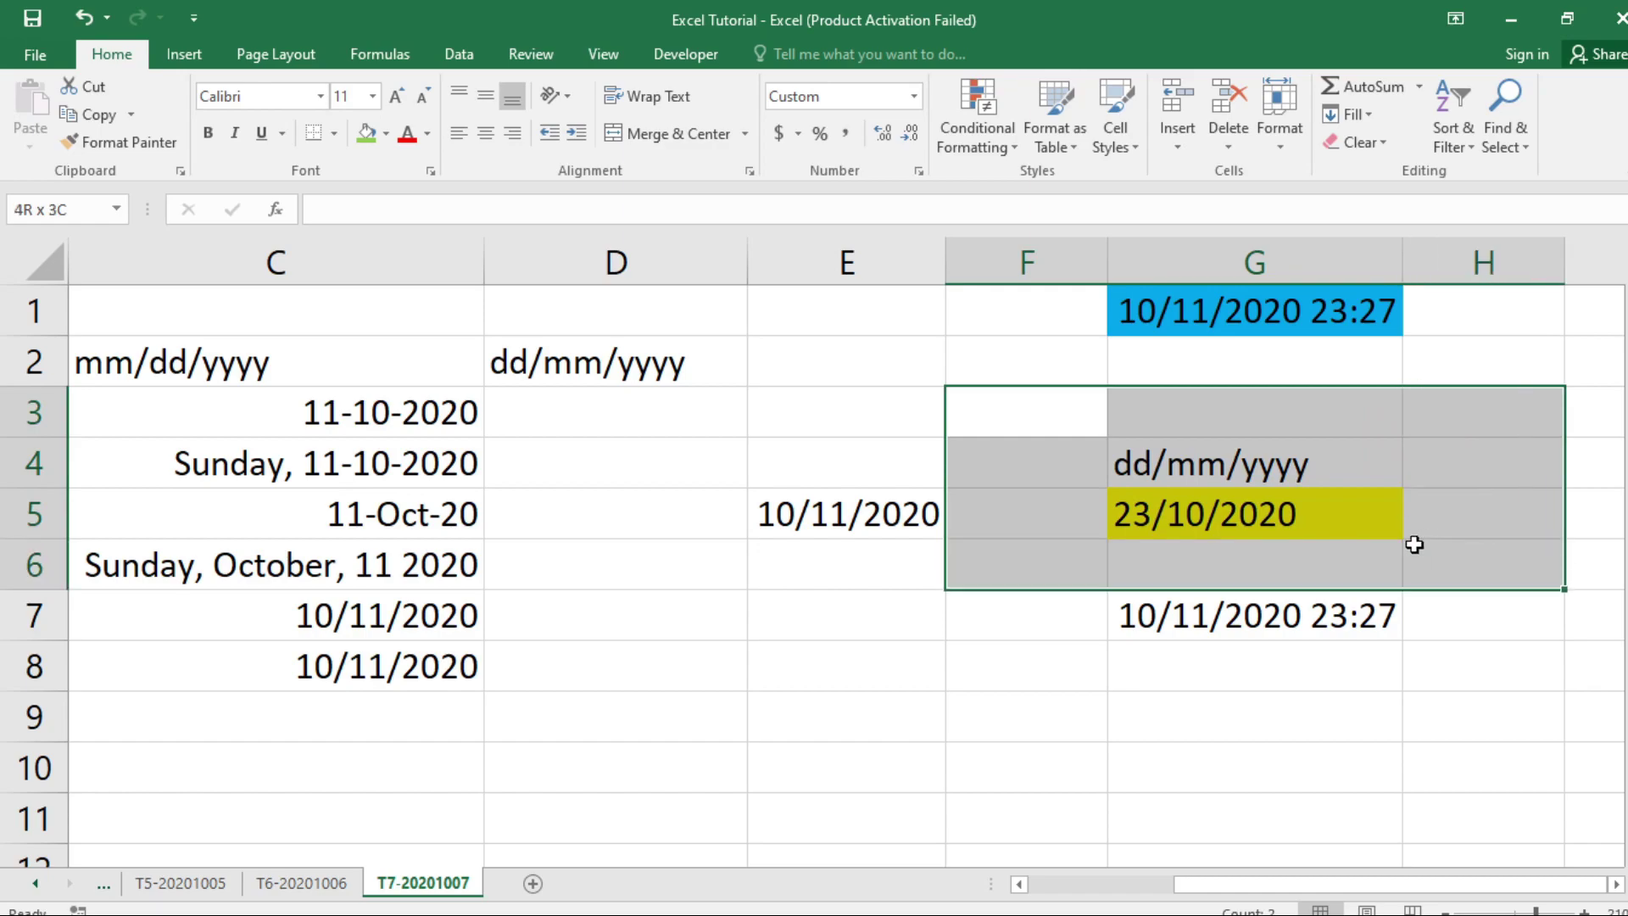
left_click(381, 413)
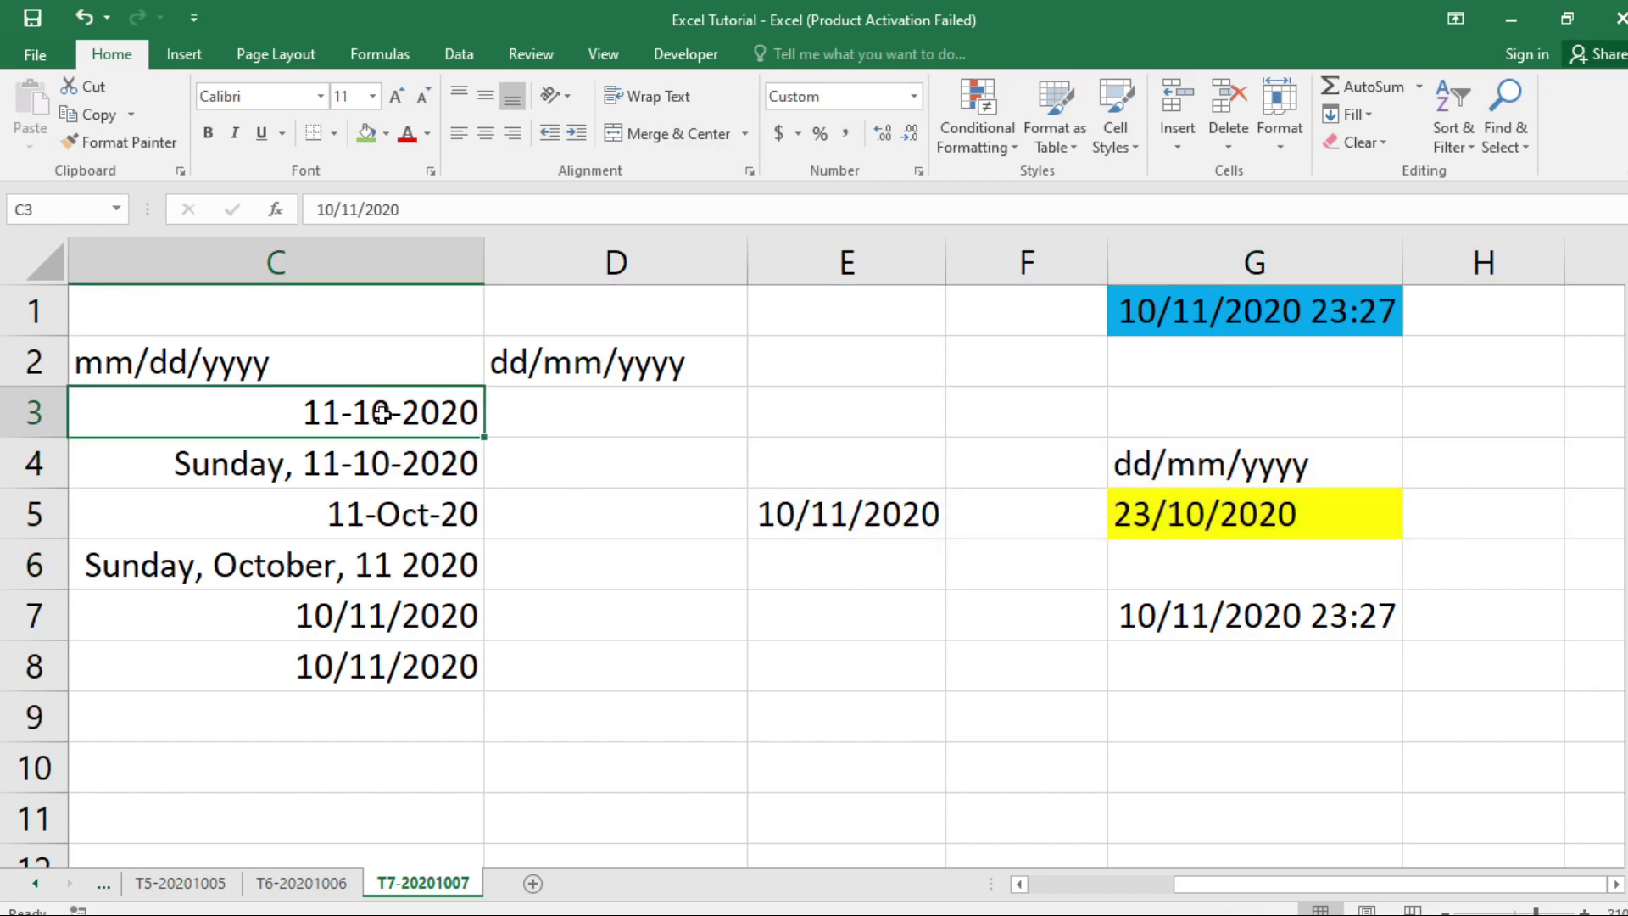
left_click(382, 412)
left_click(351, 416)
left_click(1161, 505)
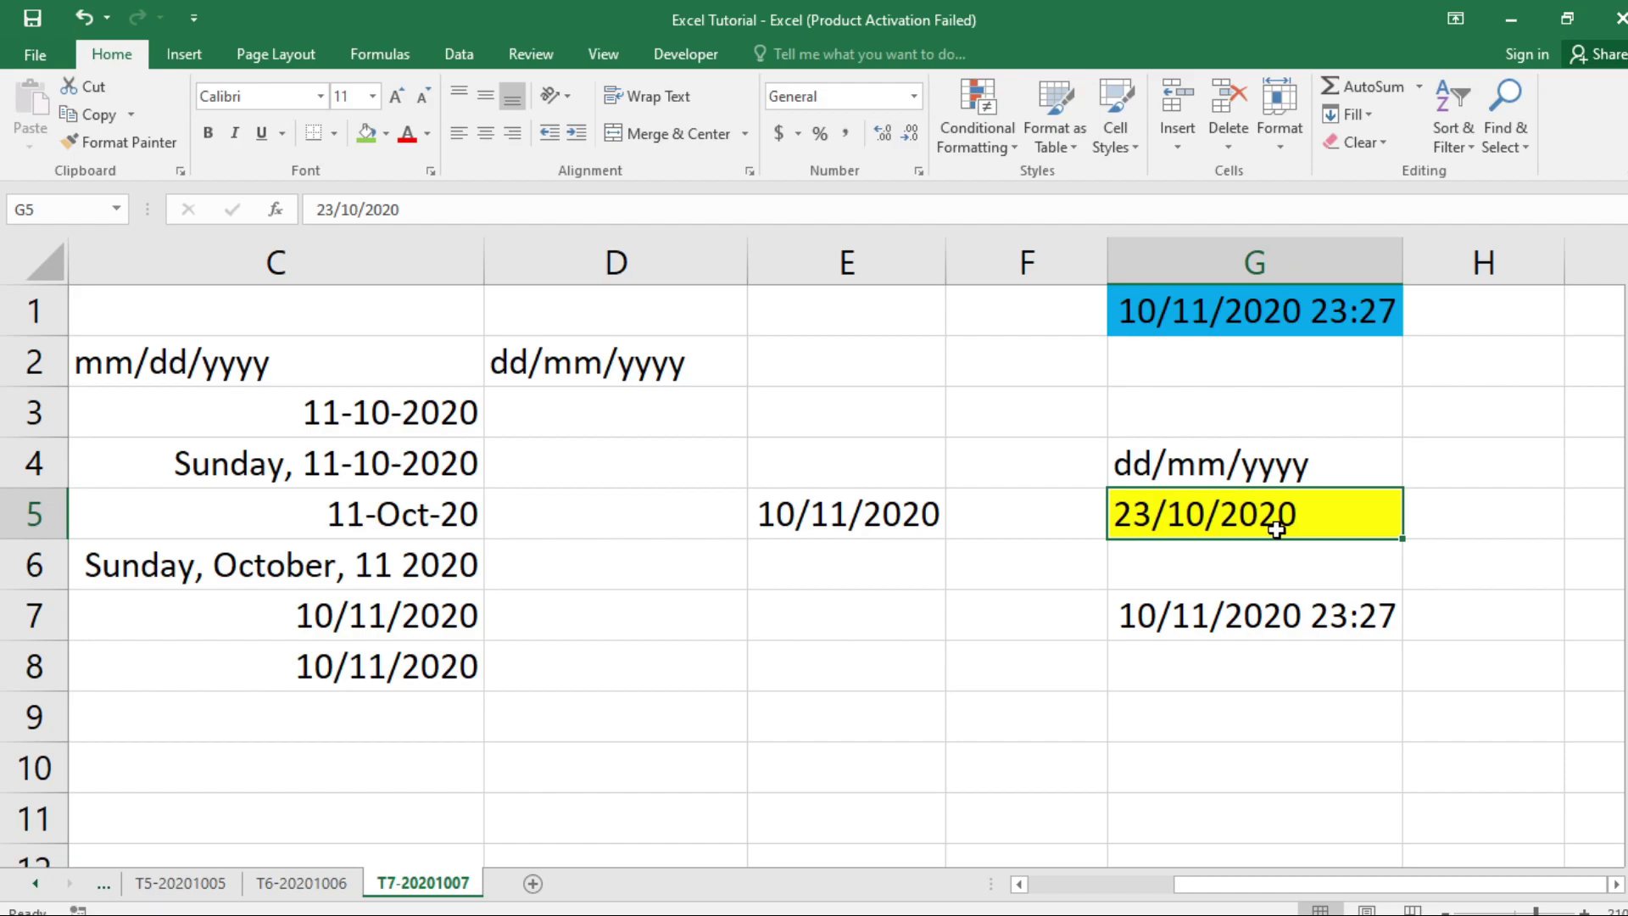
left_click(424, 415)
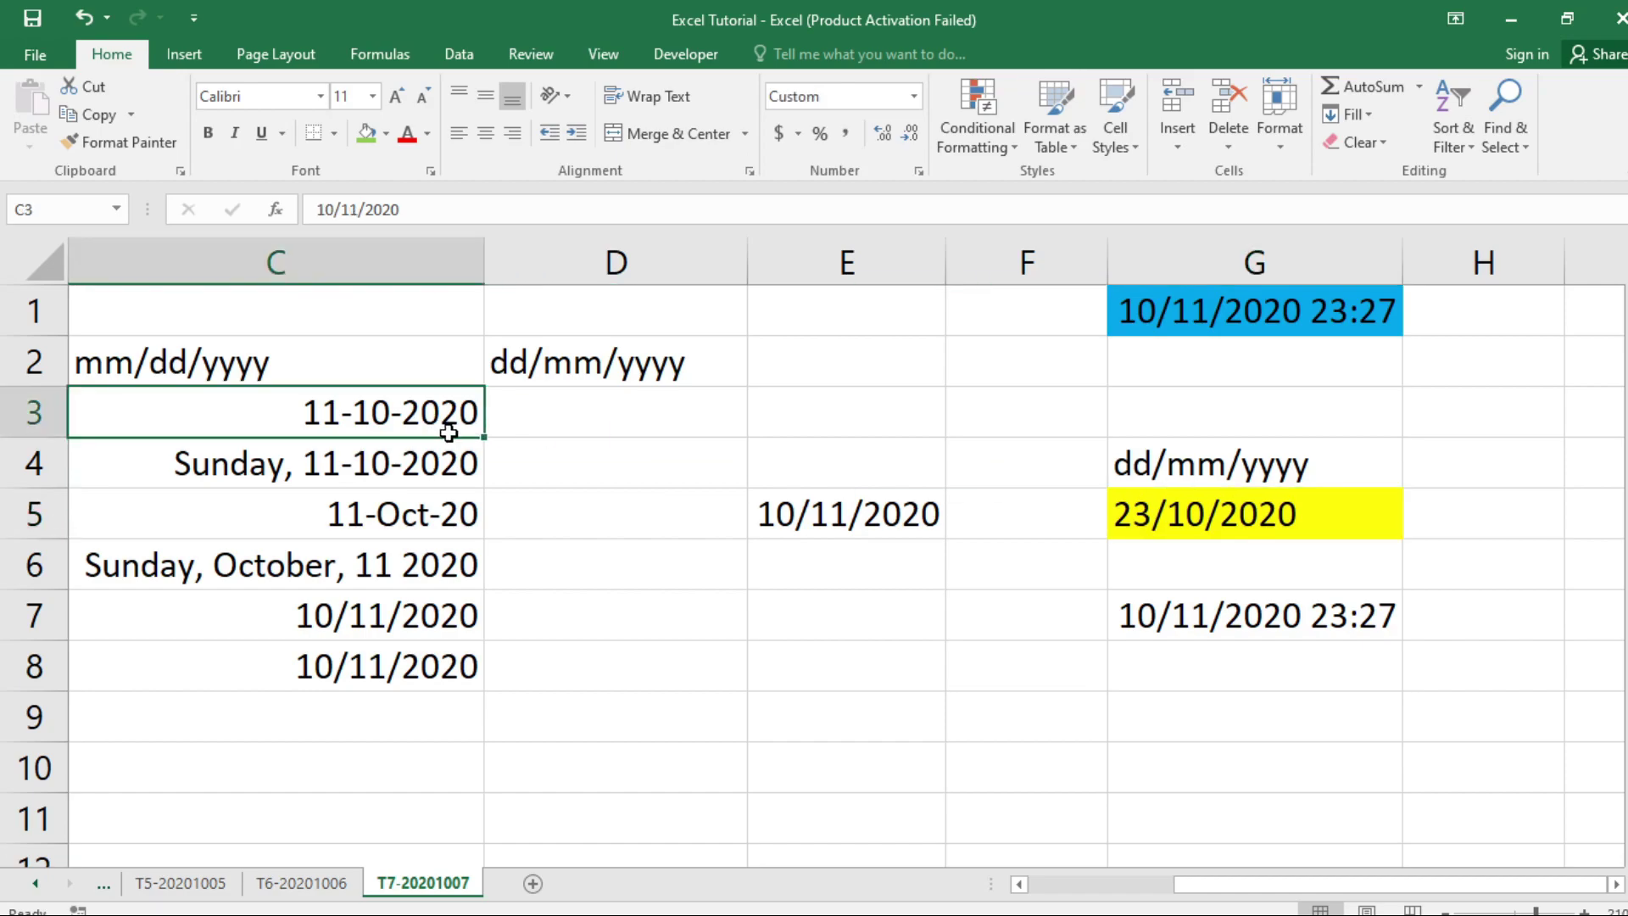
left_click(1254, 501)
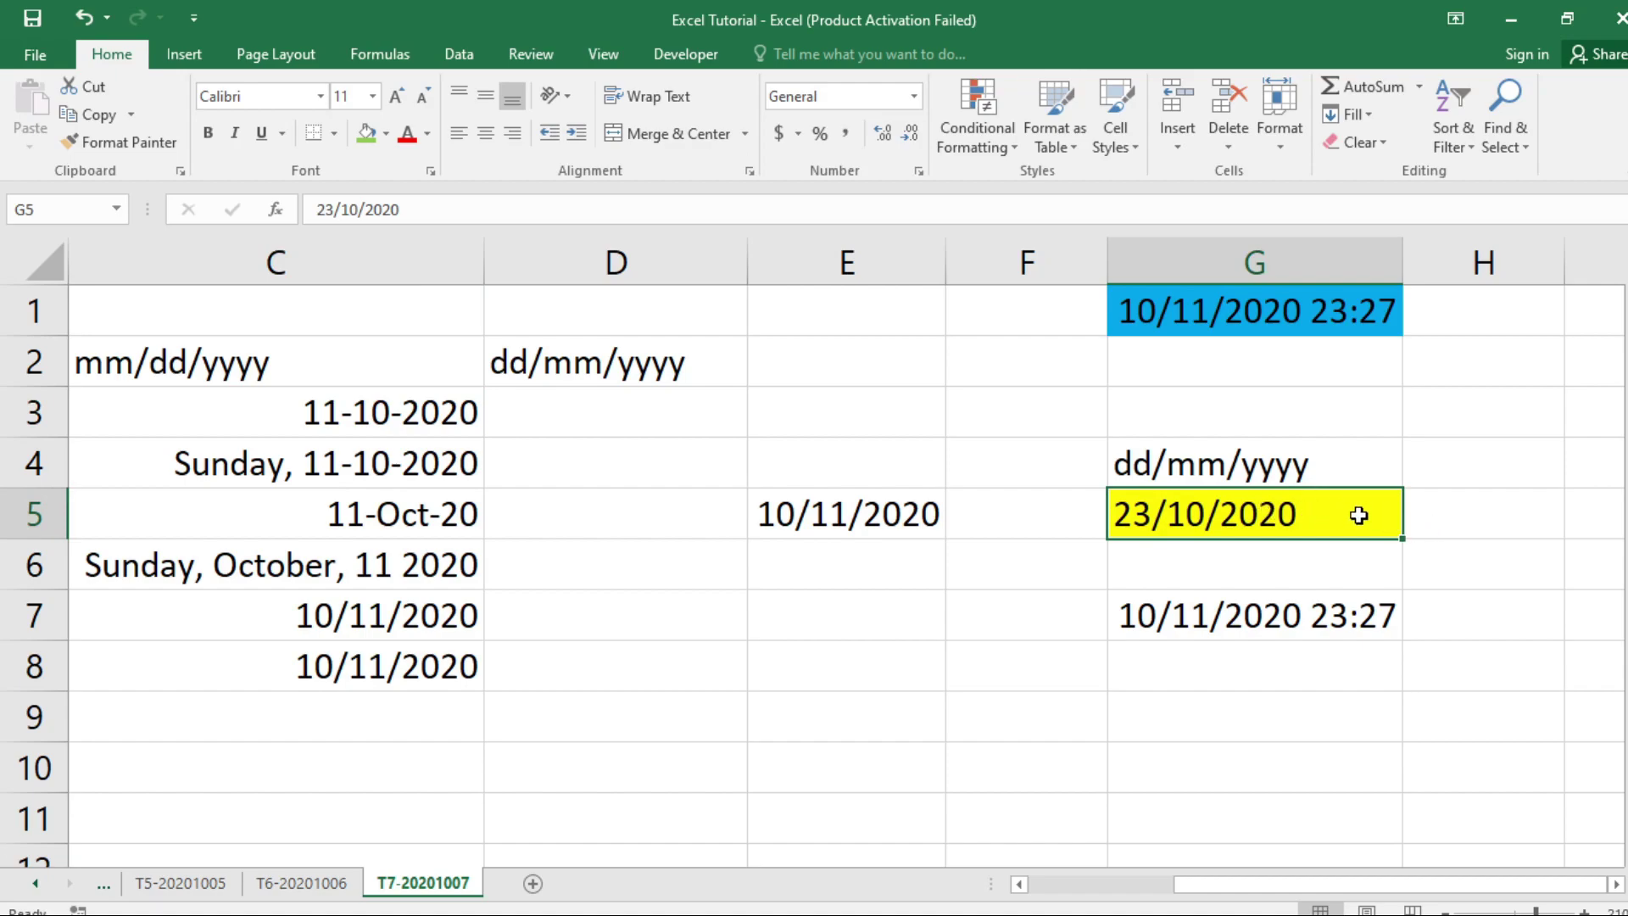
left_click(914, 98)
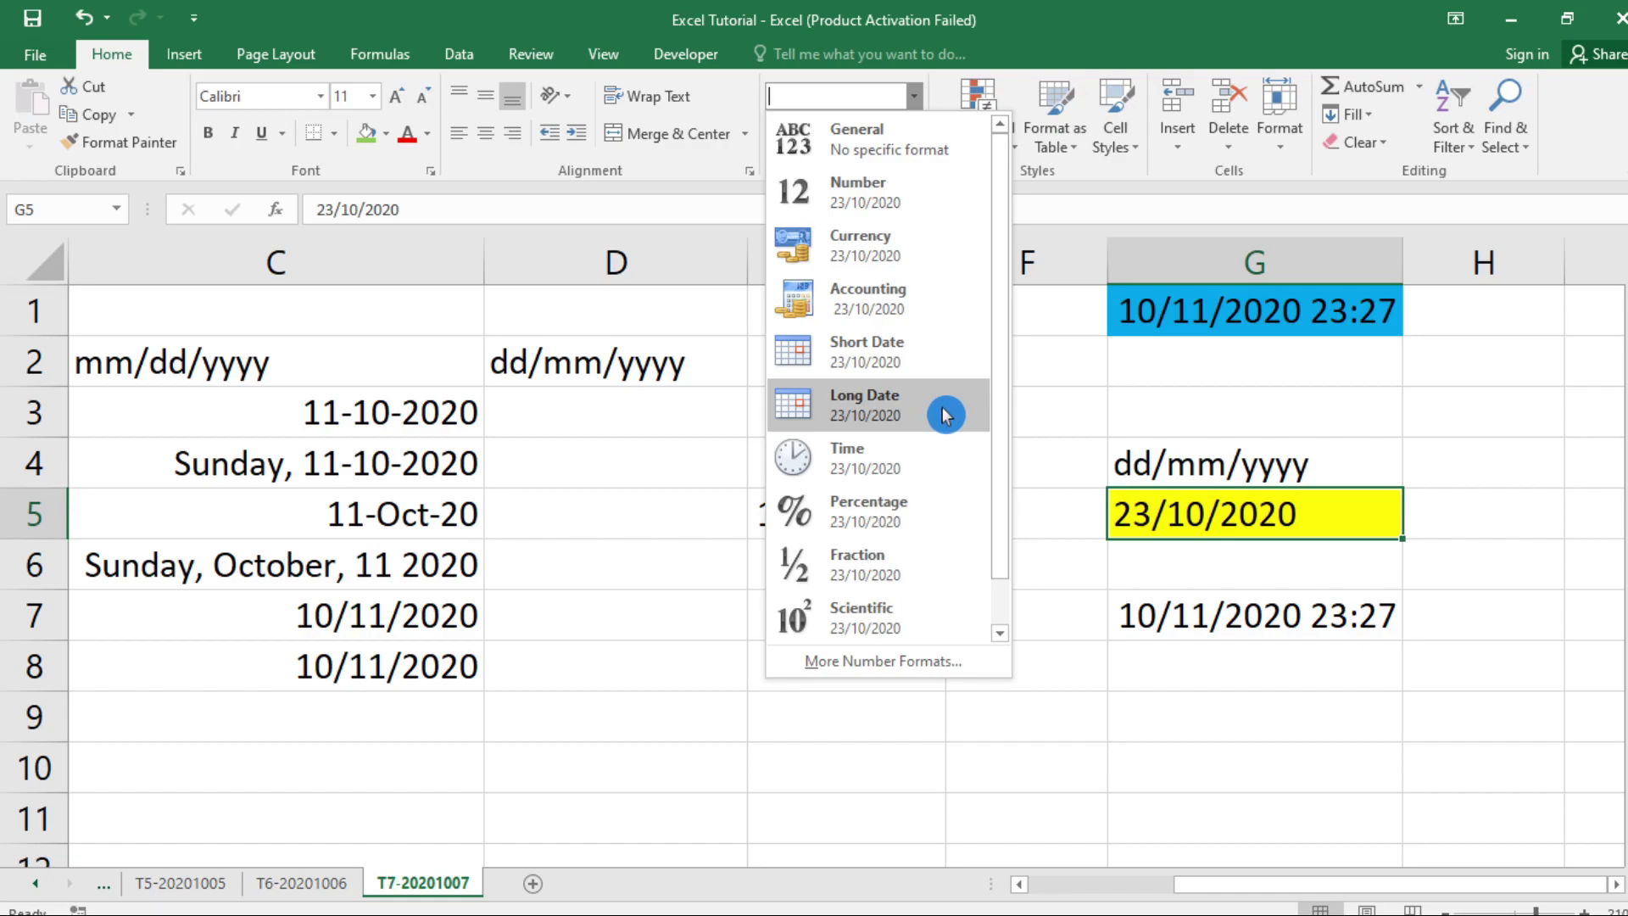
left_click(1234, 505)
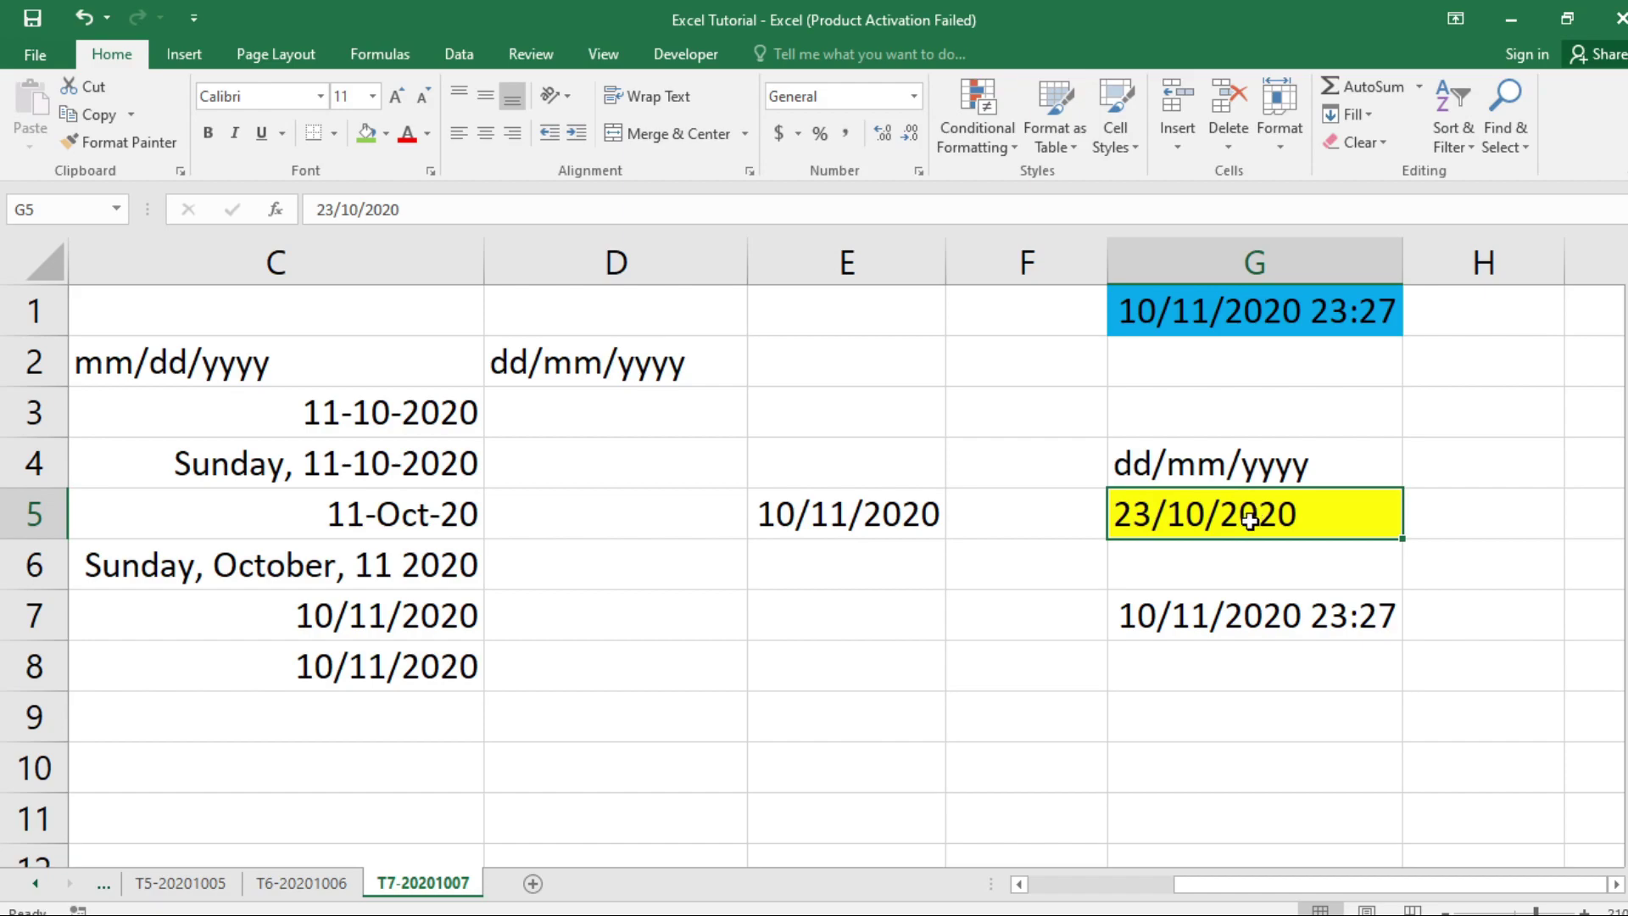
left_click_drag(1109, 453, 1292, 526)
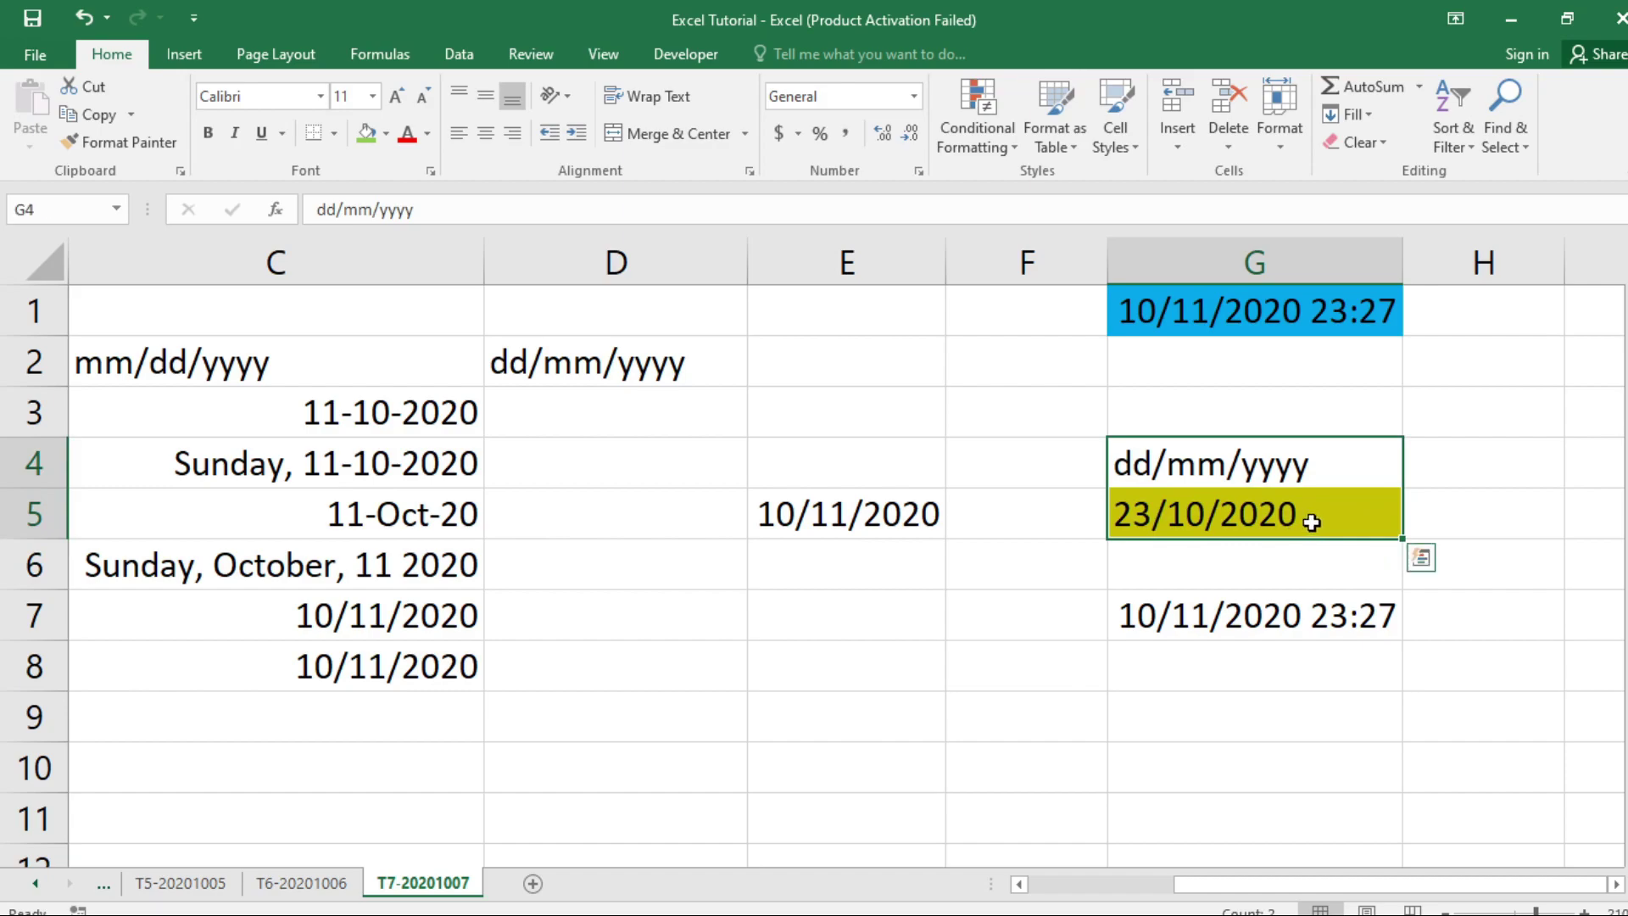
left_click_drag(1311, 522, 1279, 474)
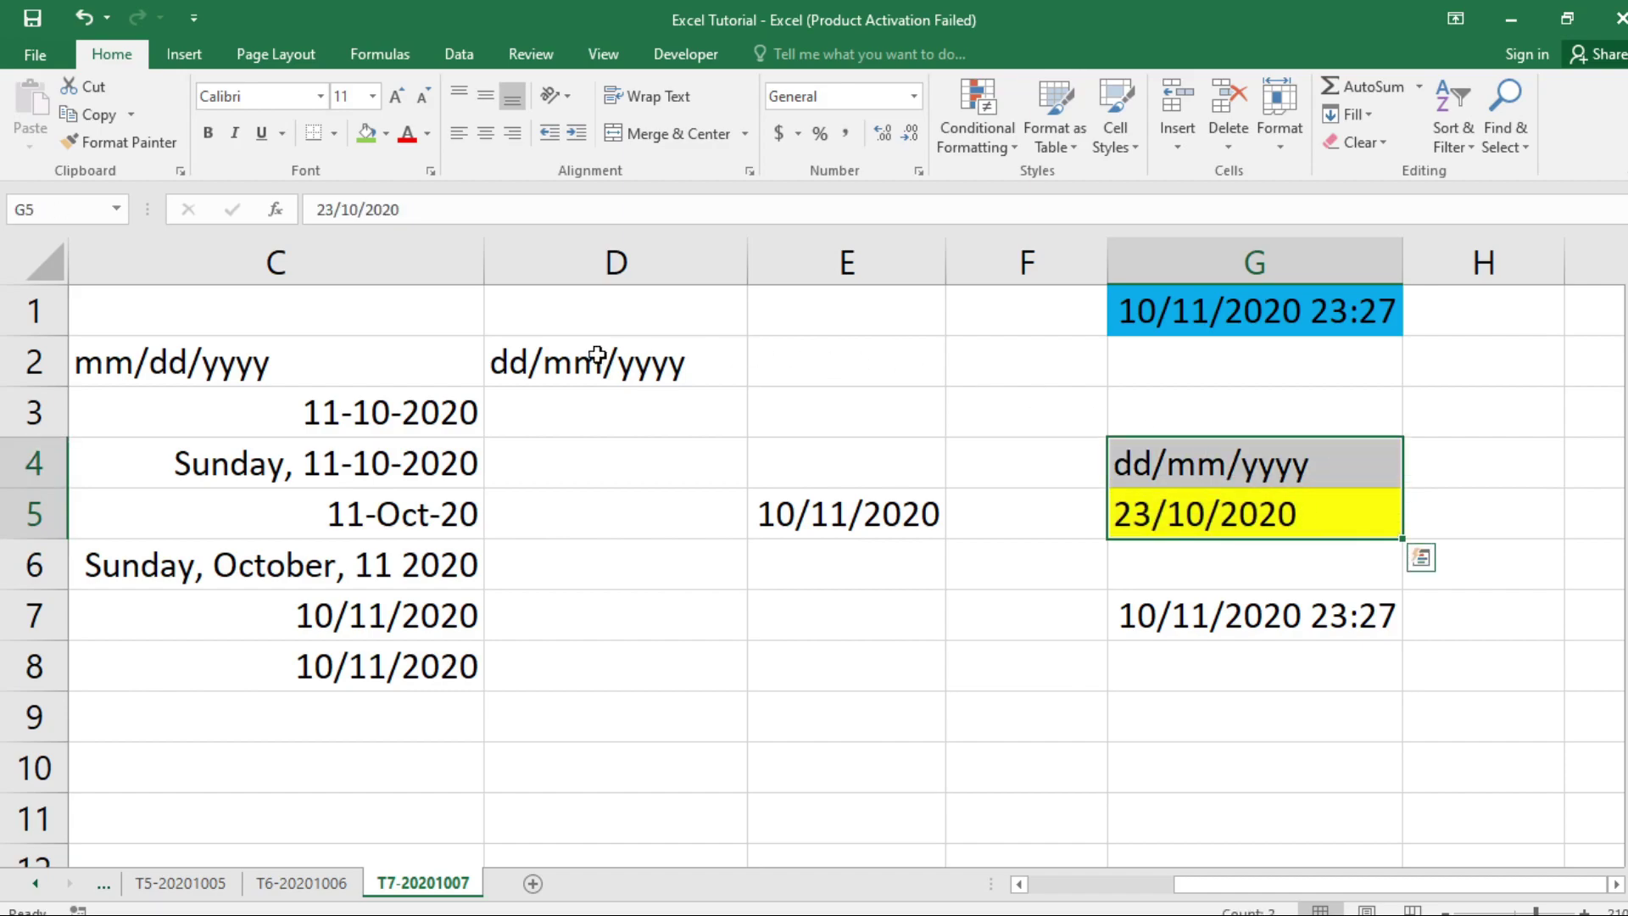
mouse_move(1326, 882)
left_mouse_down()
mouse_move(1238, 884)
mouse_move(1259, 884)
left_mouse_up()
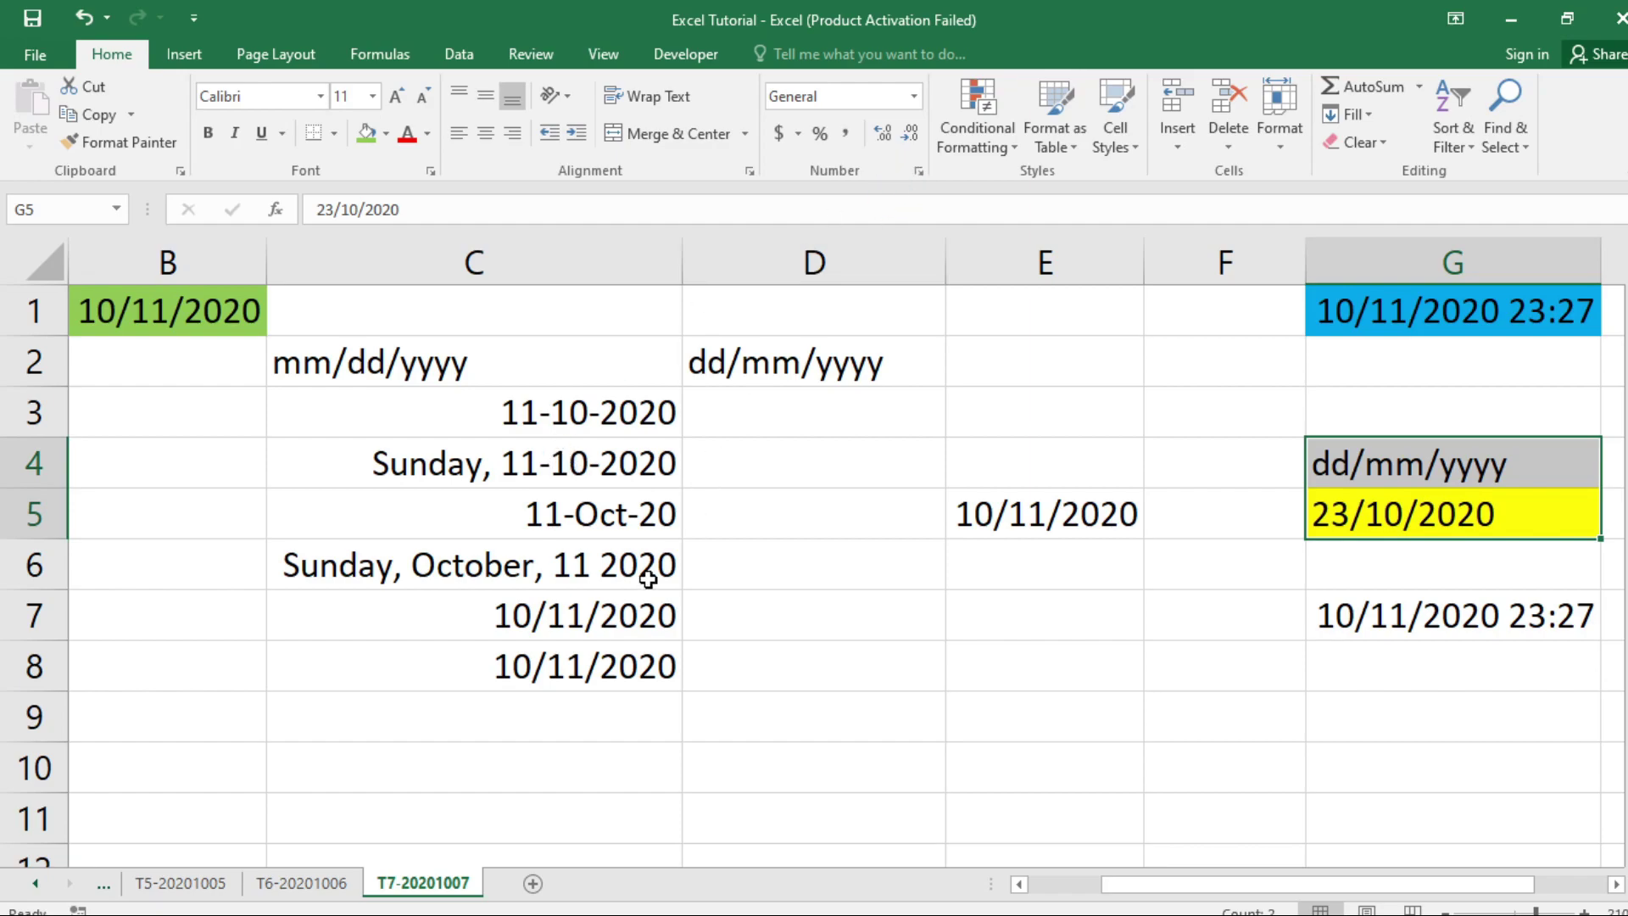
left_click(612, 477)
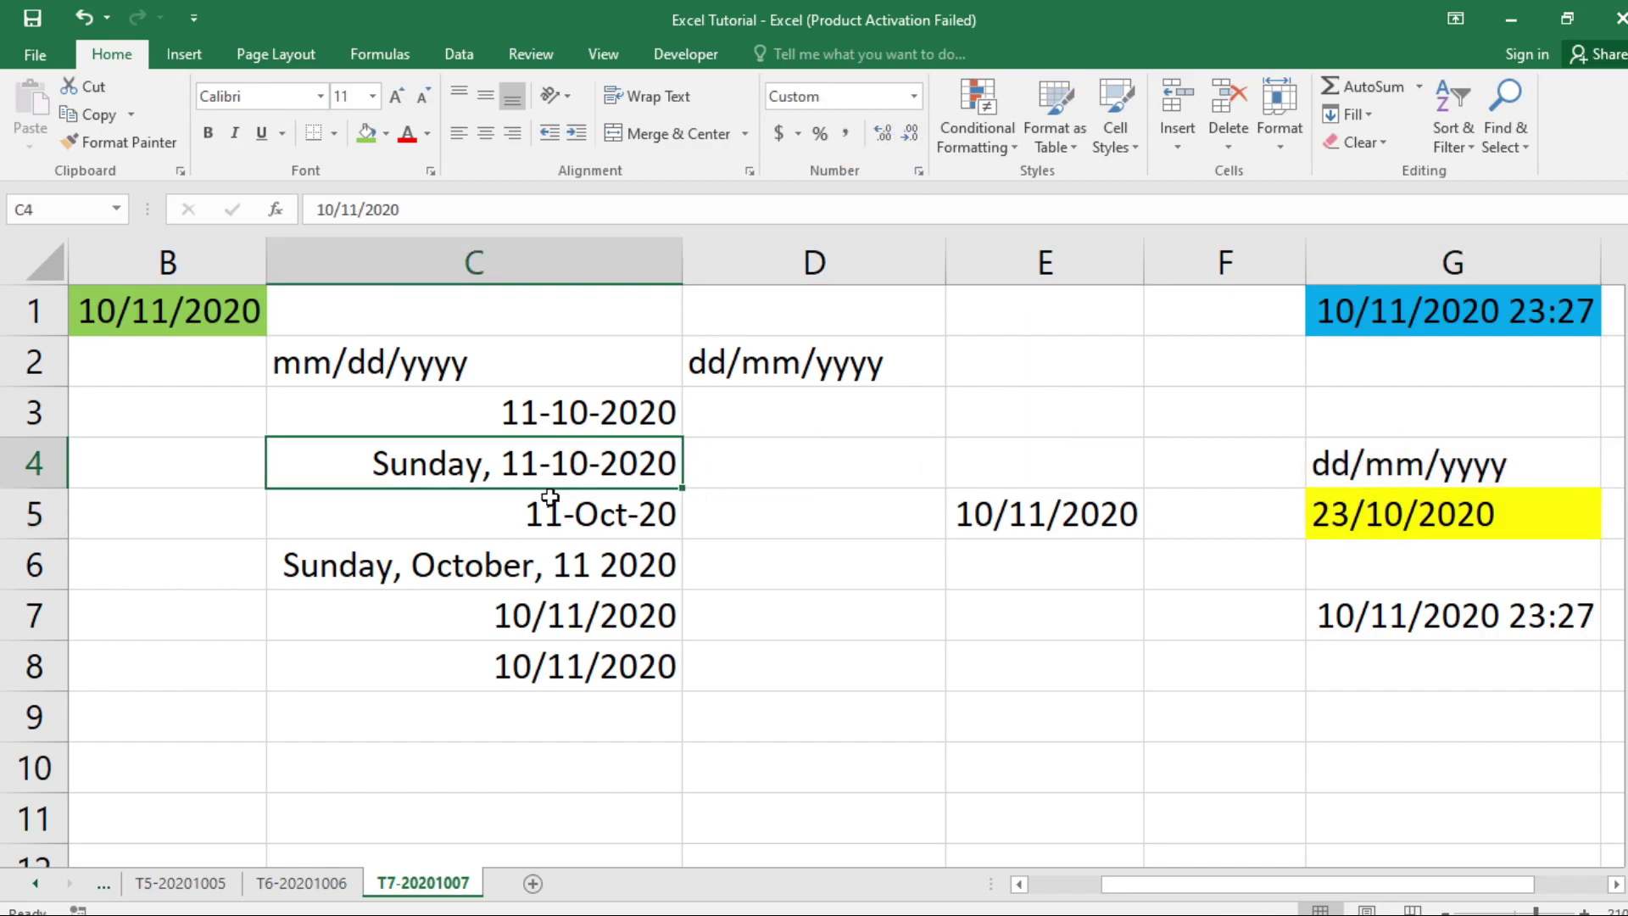
right_click(588, 466)
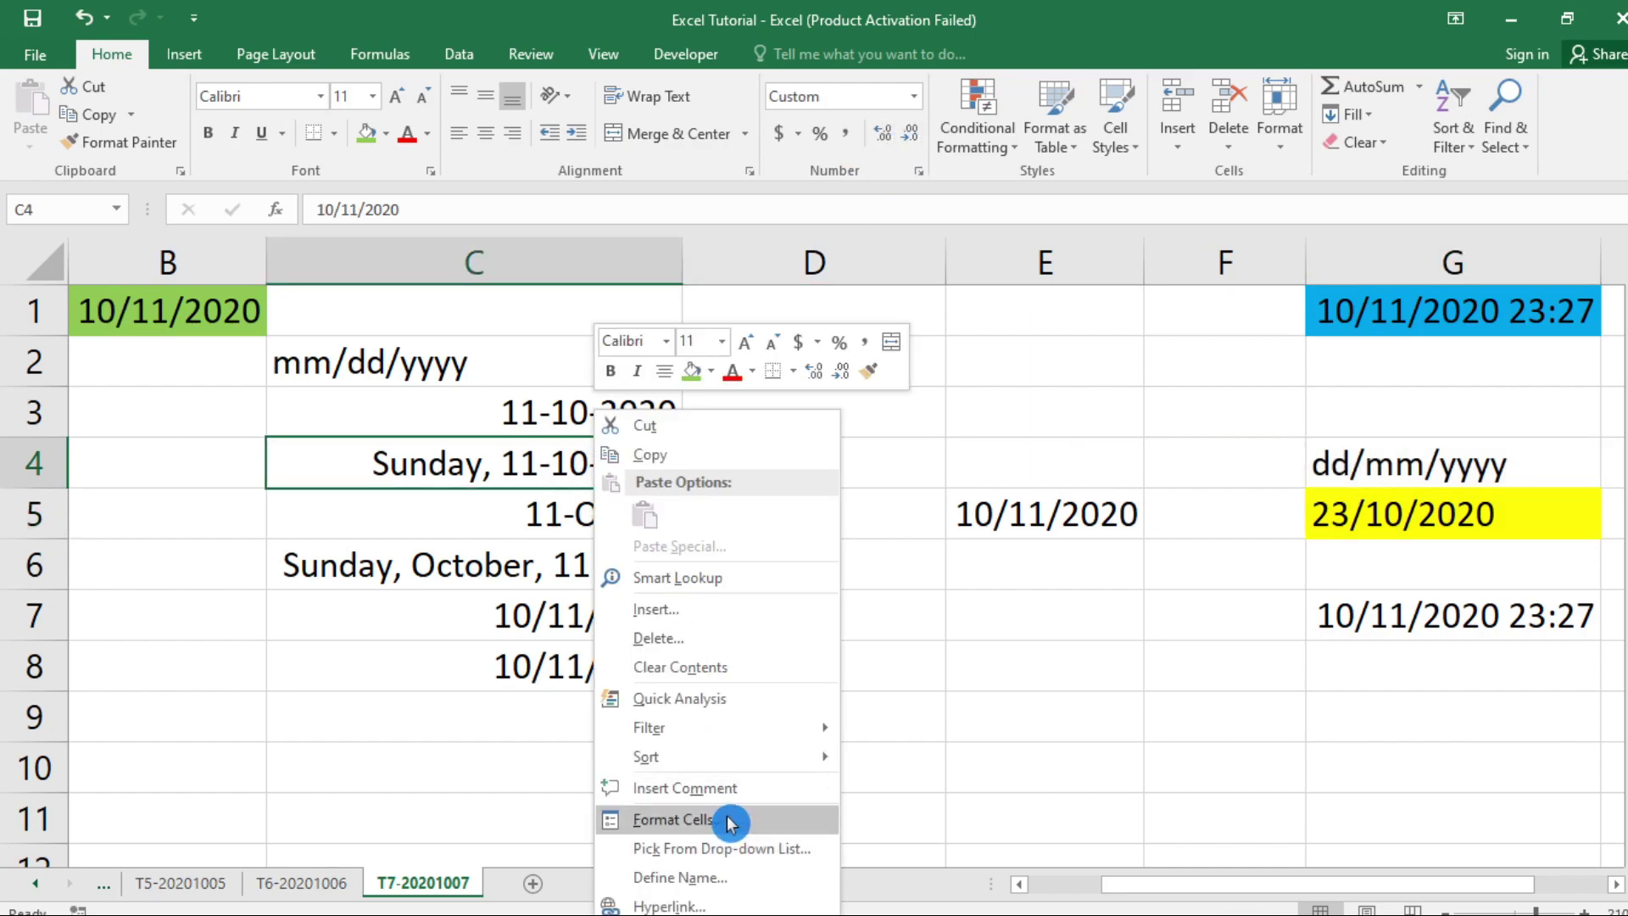
left_click(913, 96)
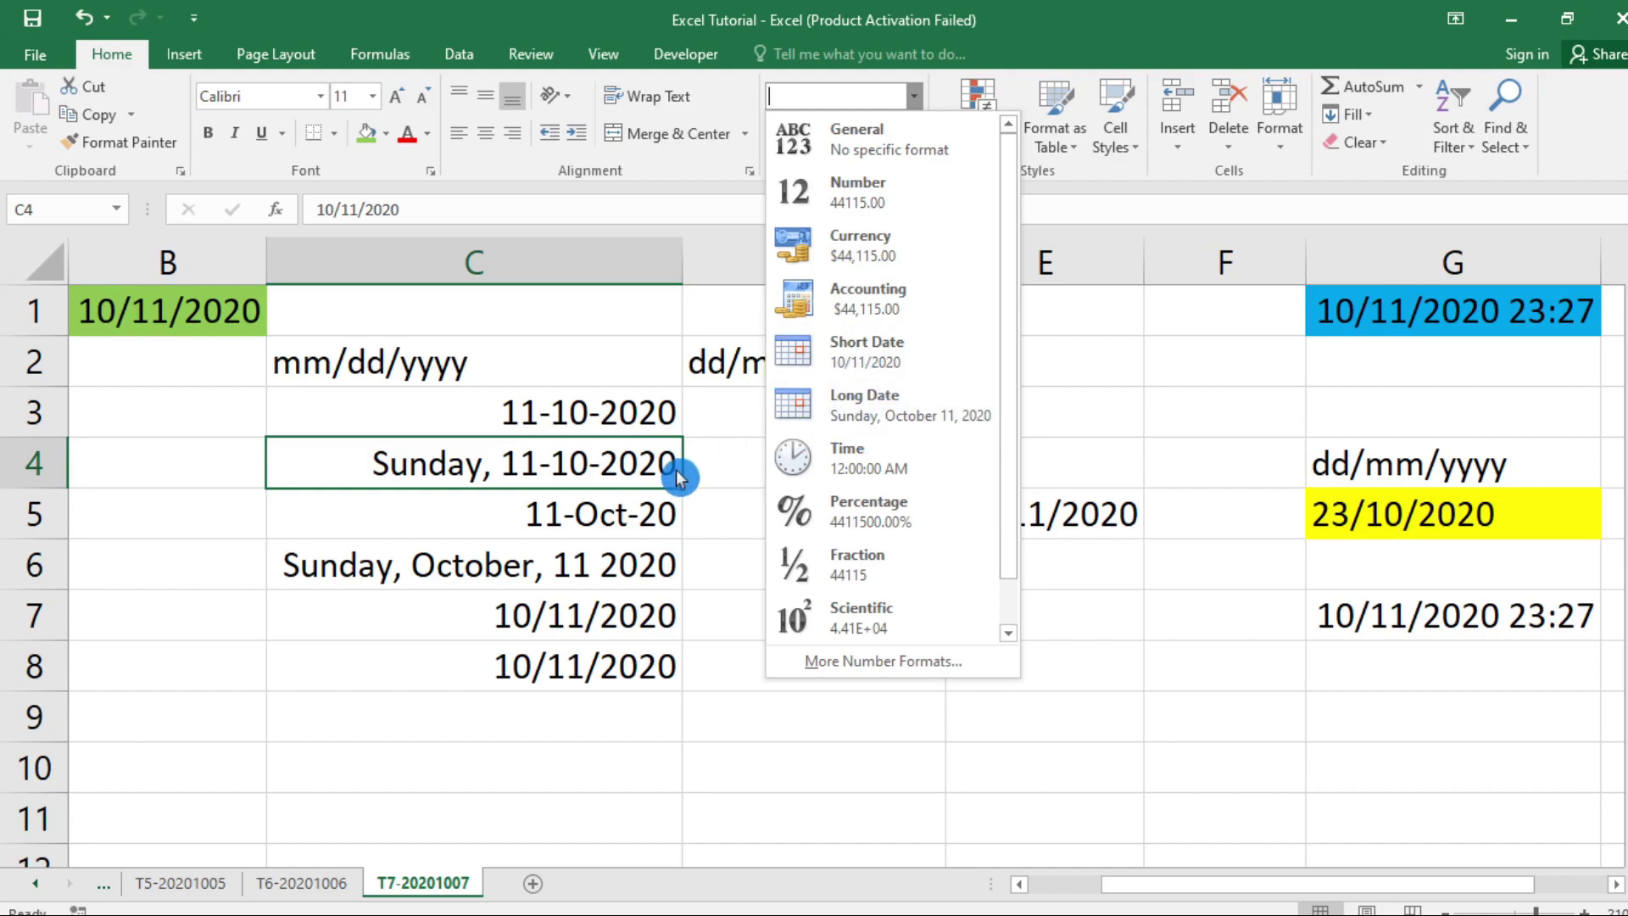
left_click(618, 483)
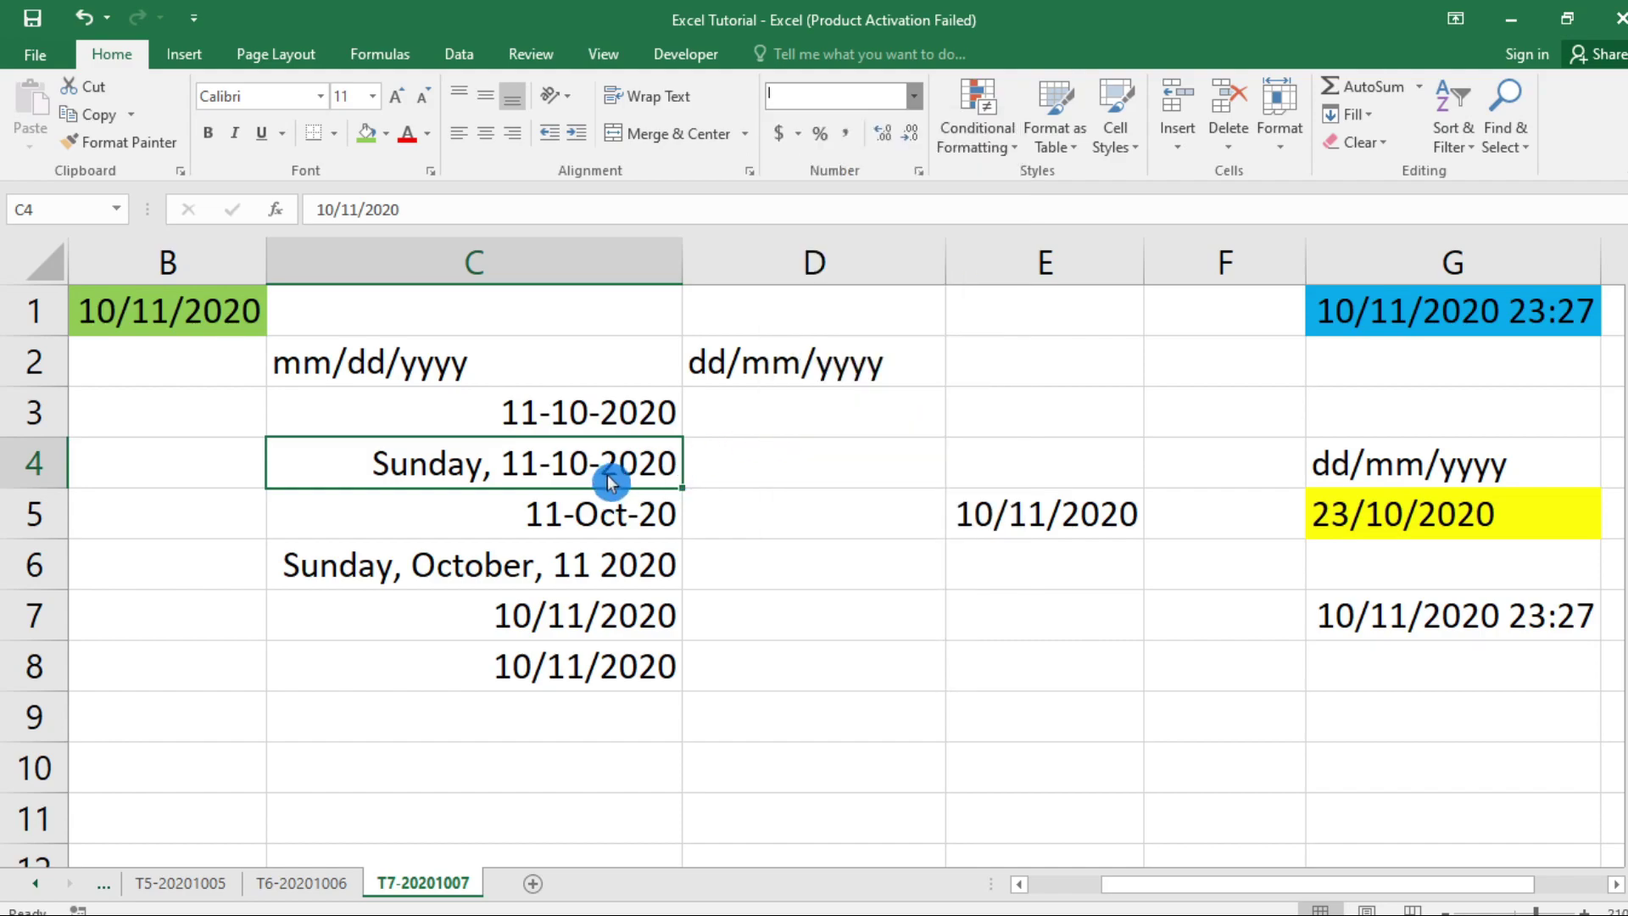
right_click(618, 484)
left_click(797, 820)
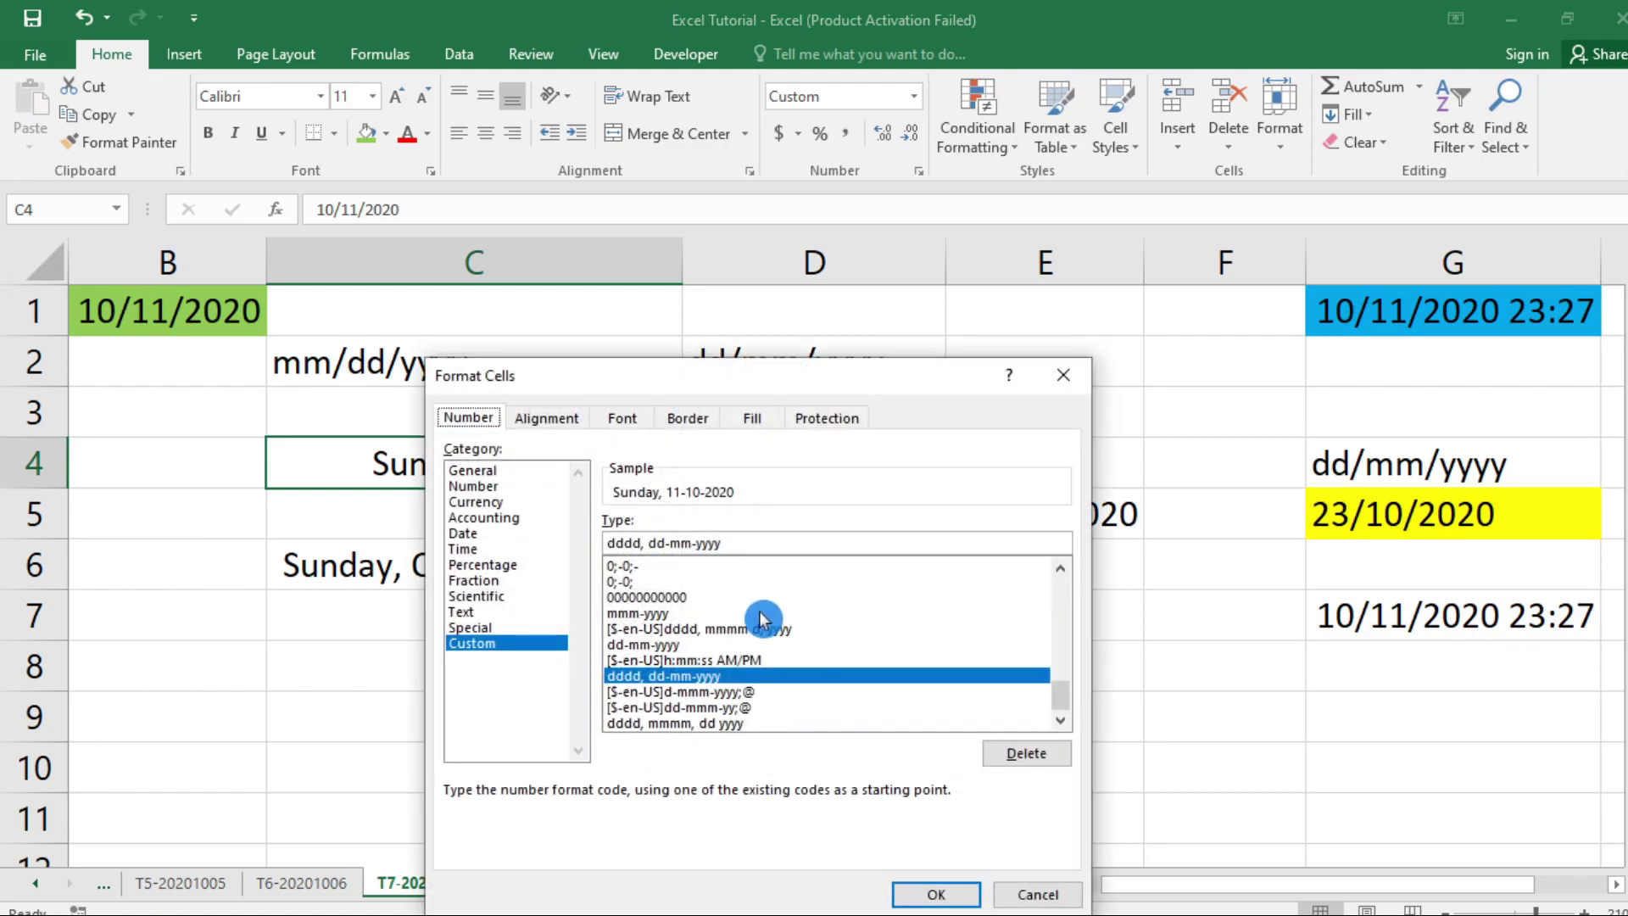
left_click(479, 534)
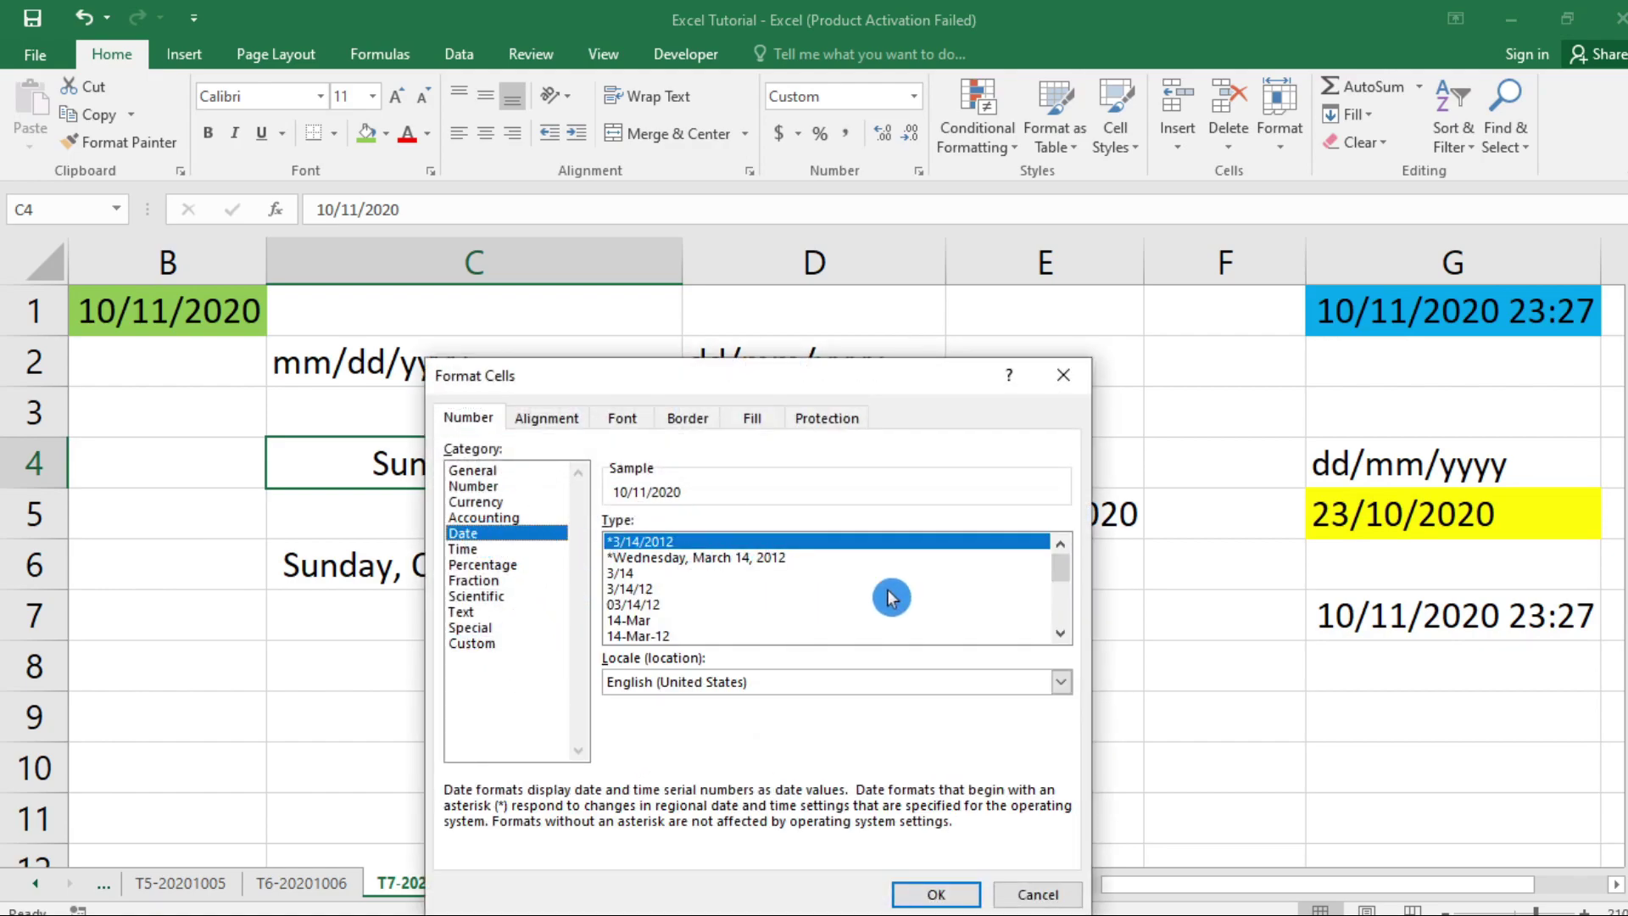
left_click_drag(1061, 565, 1061, 607)
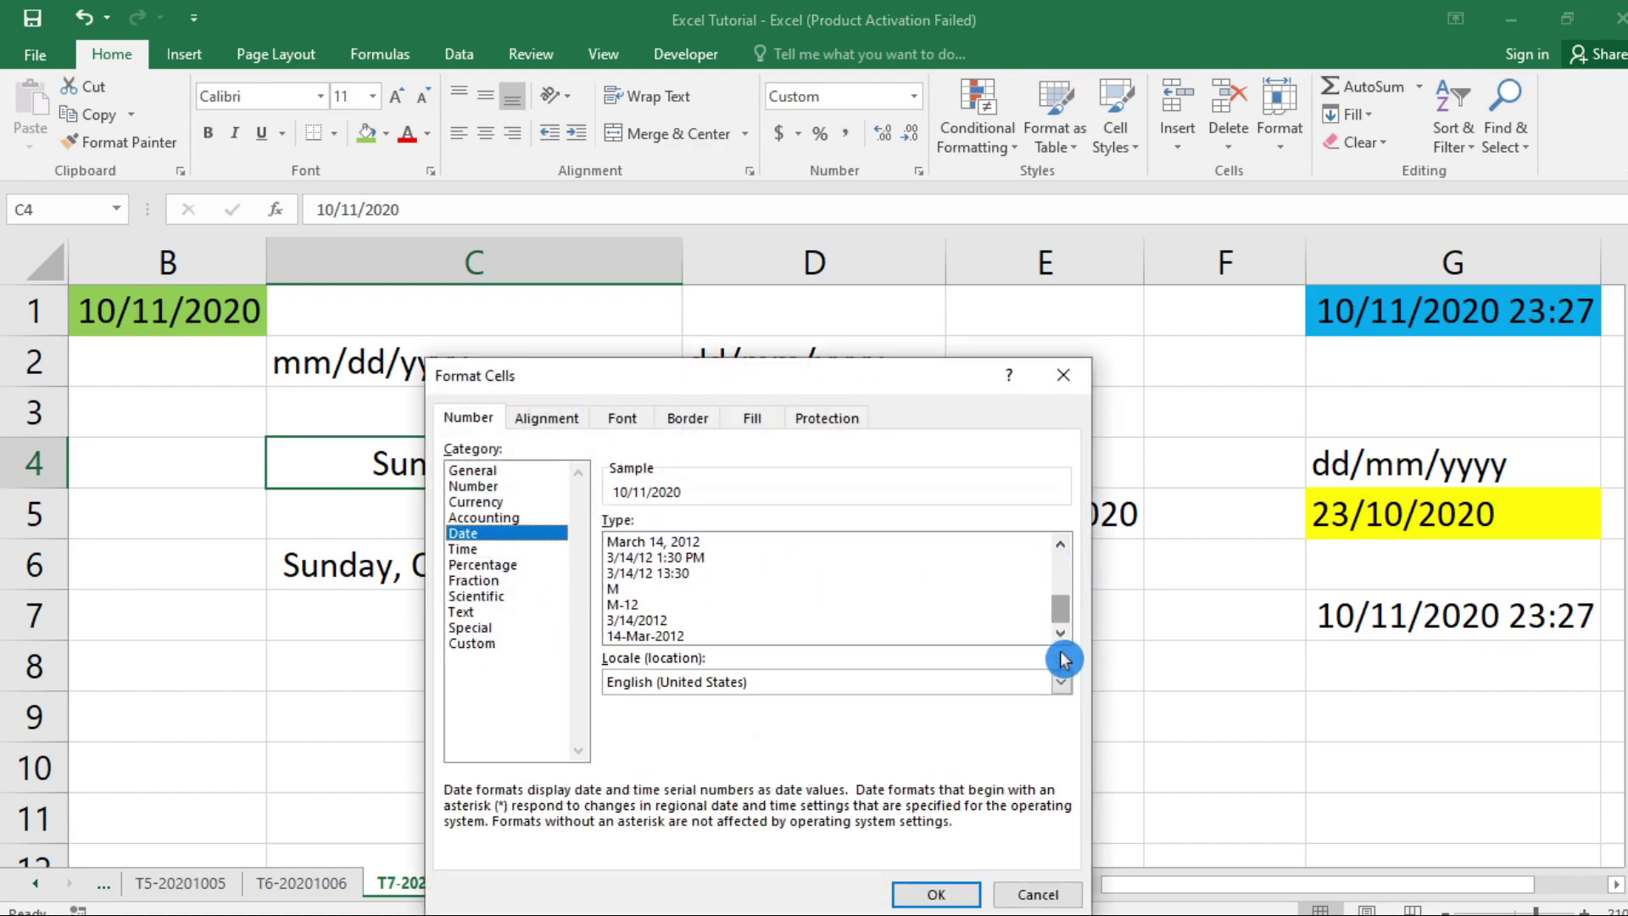
left_click(1063, 374)
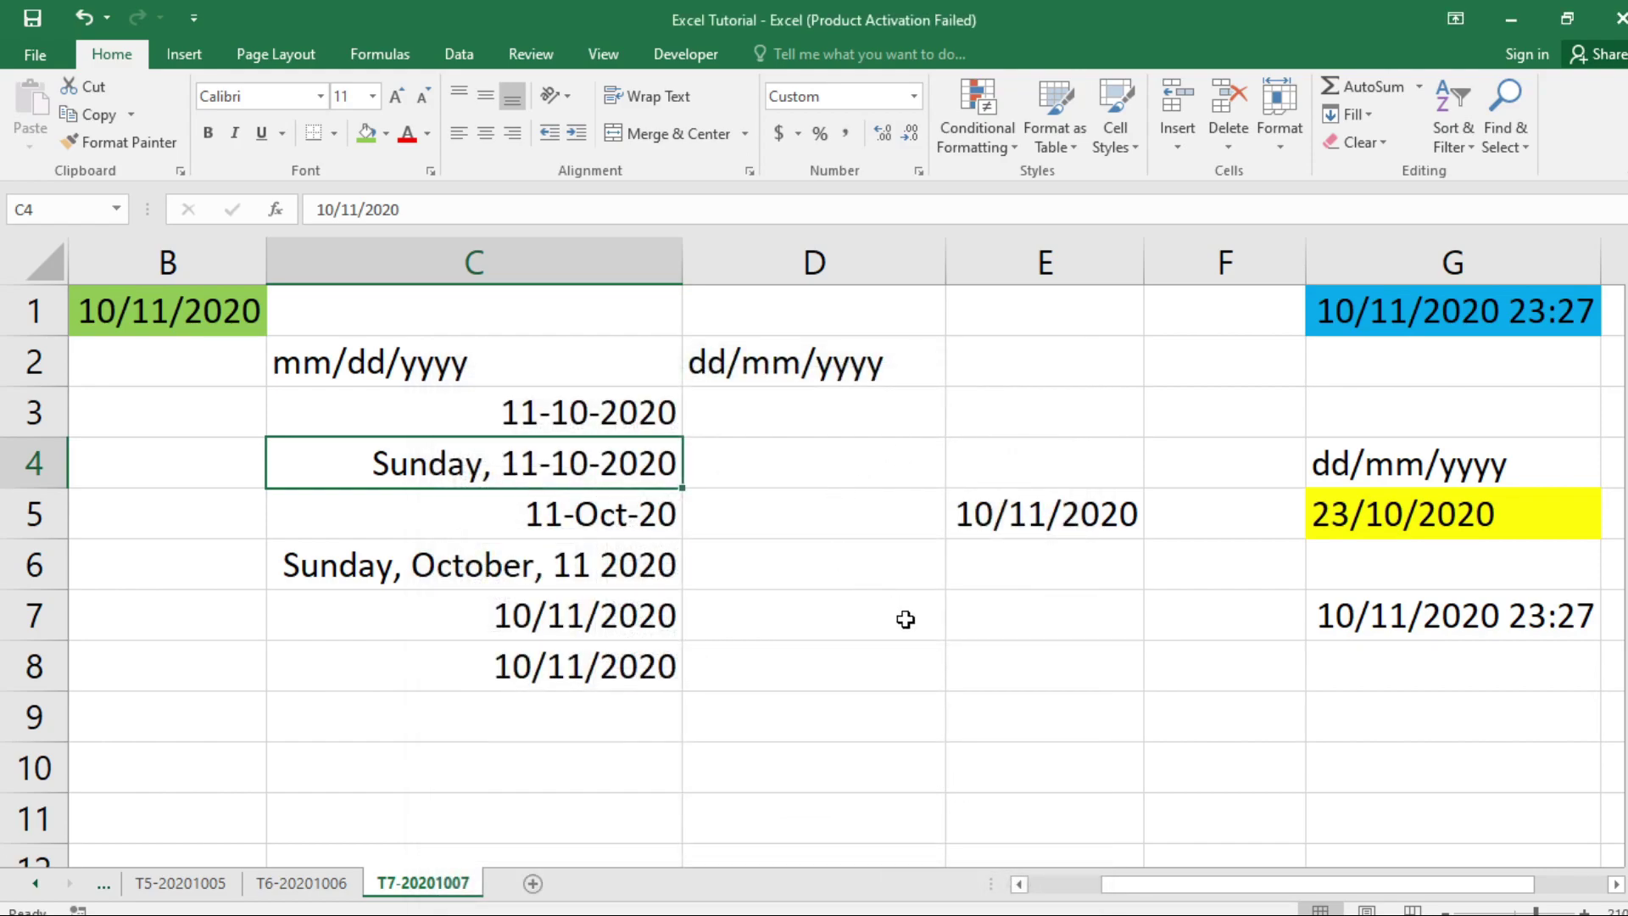